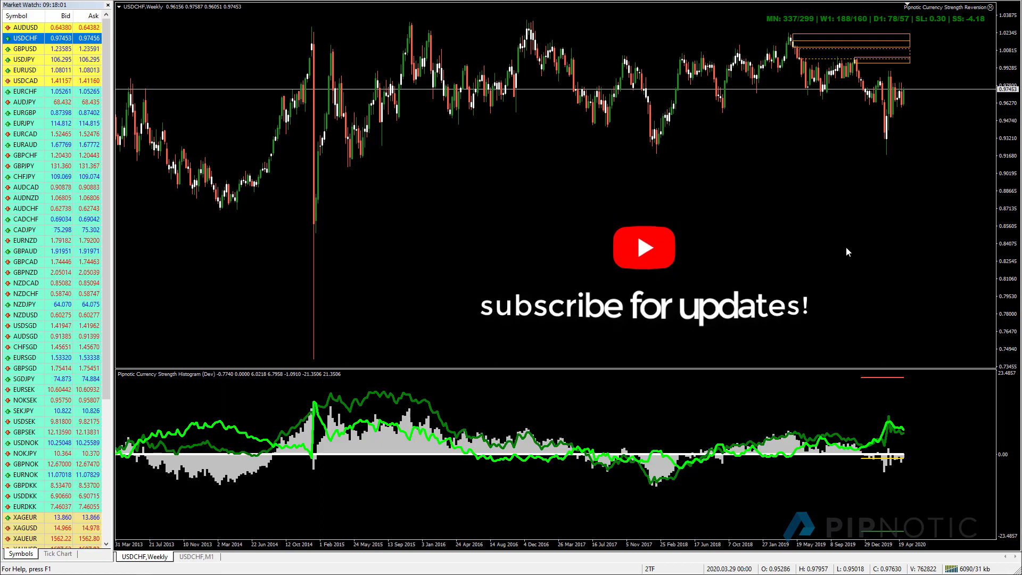
Step: Review the input settings of the currency strength histogram on the USDCHF weekly chart
double_click(454, 436)
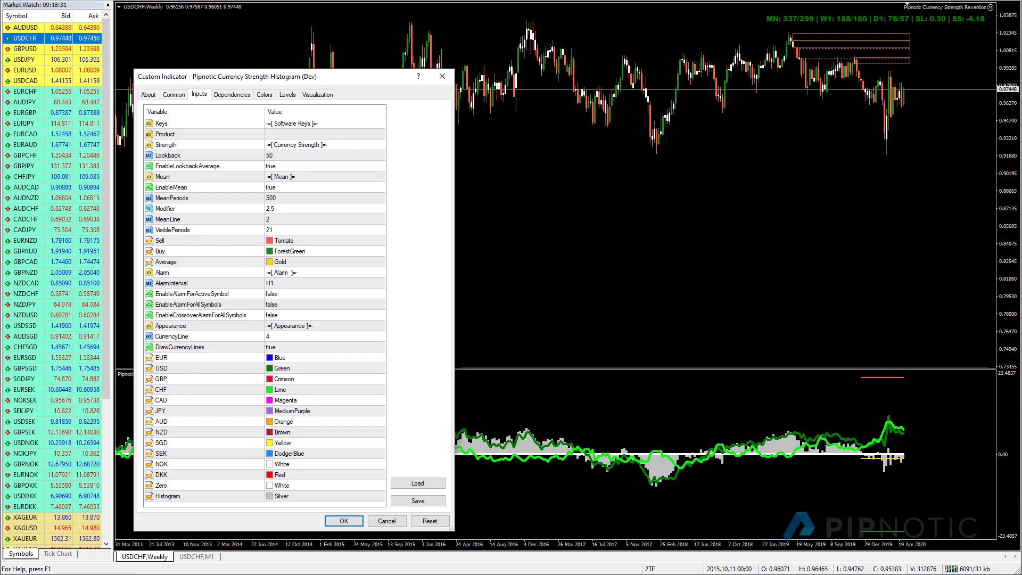
click(344, 520)
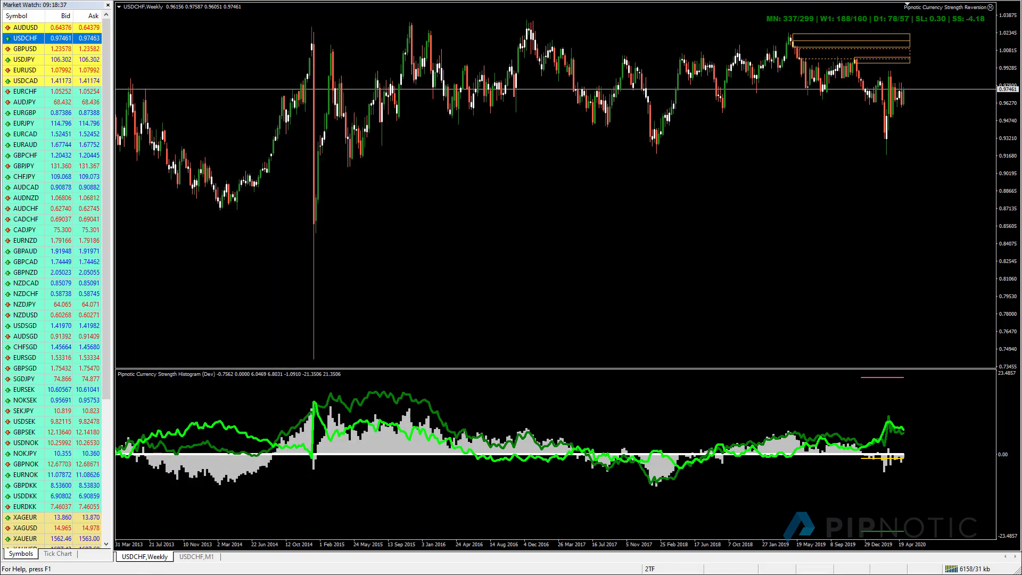
Step: Leave the full-screen view and load AUDUSD from the symbol list into the weekly chart
key(F11)
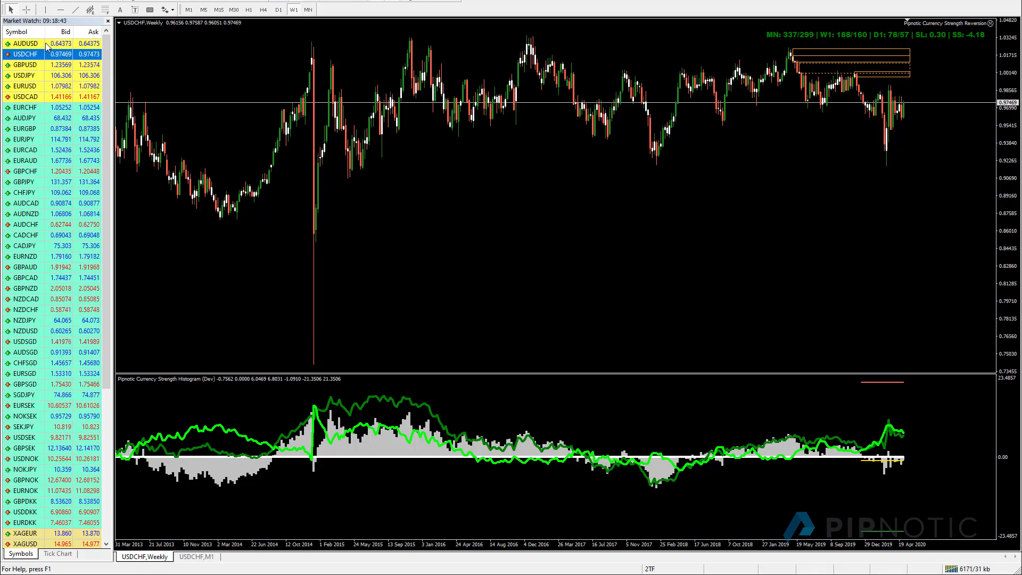
click(86, 46)
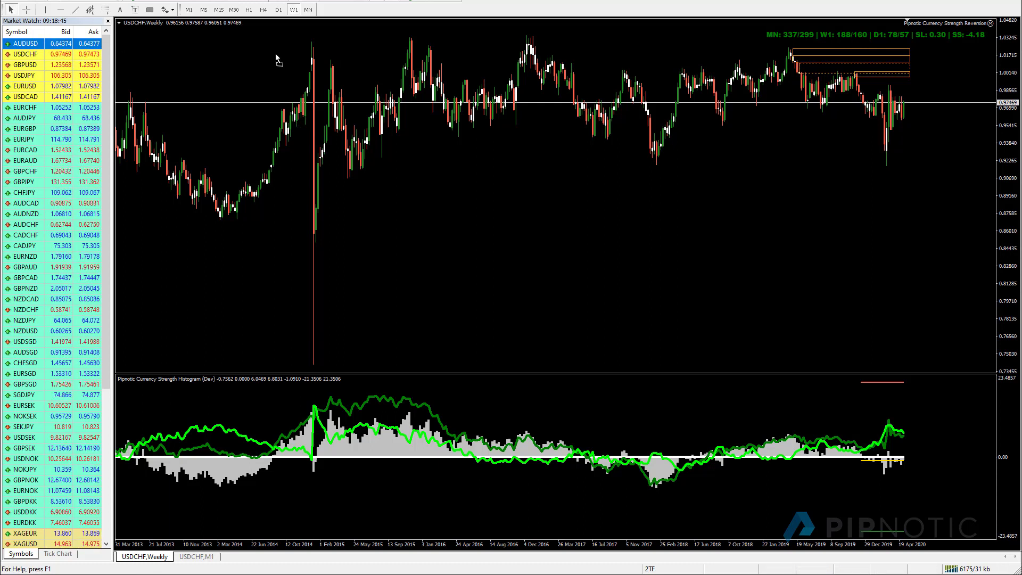
drag(275, 53, 276, 54)
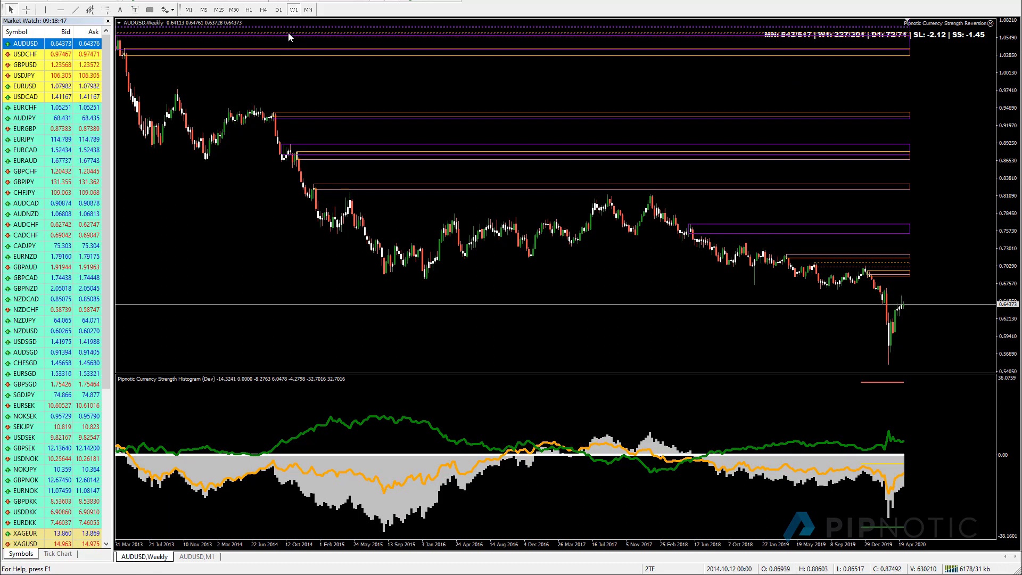
Step: Compare the AUDUSD currency strength histogram across the H4, H1, M15, M5 and M1 timeframes, then return to the weekly chart
click(280, 12)
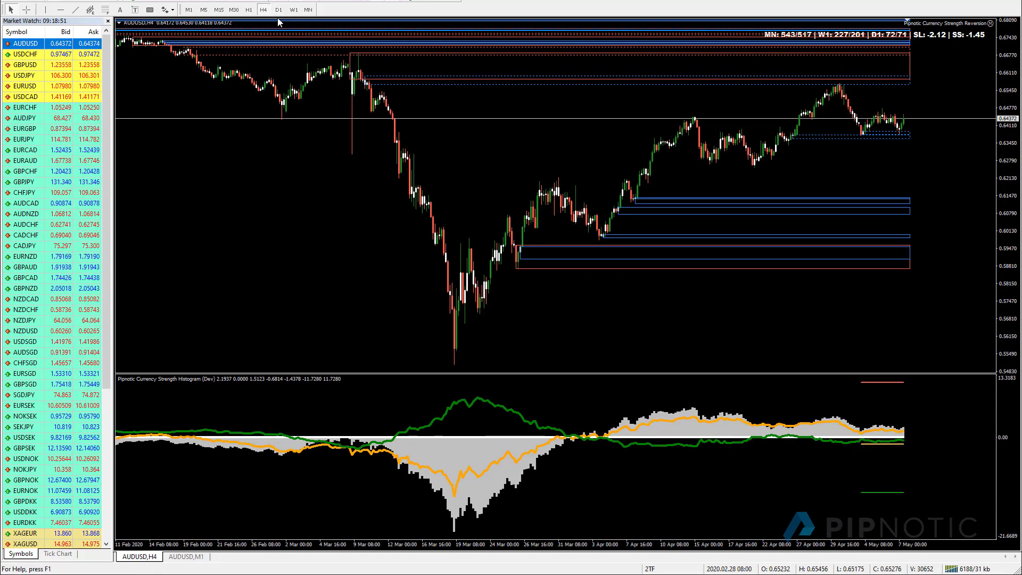
click(263, 9)
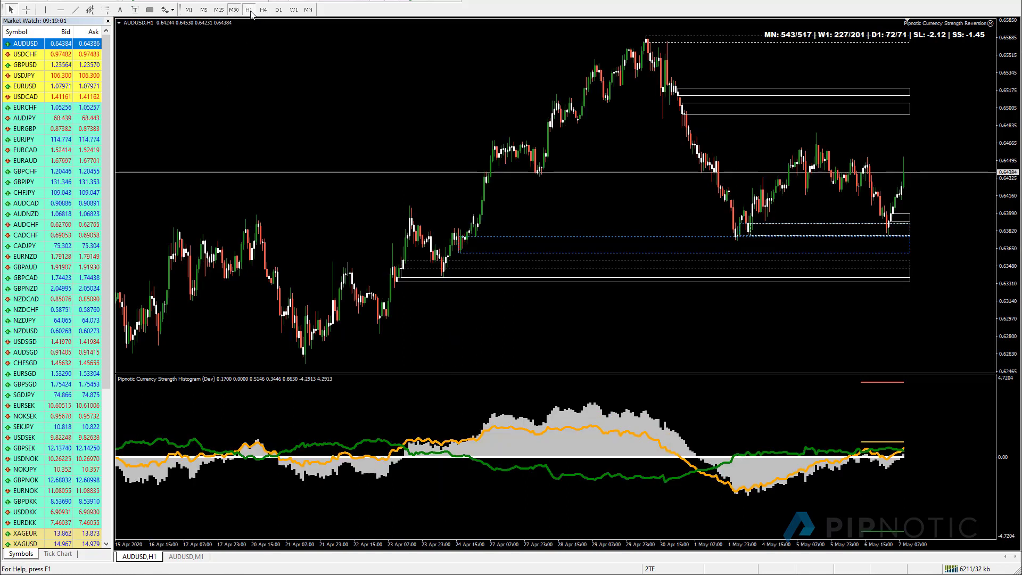
click(234, 10)
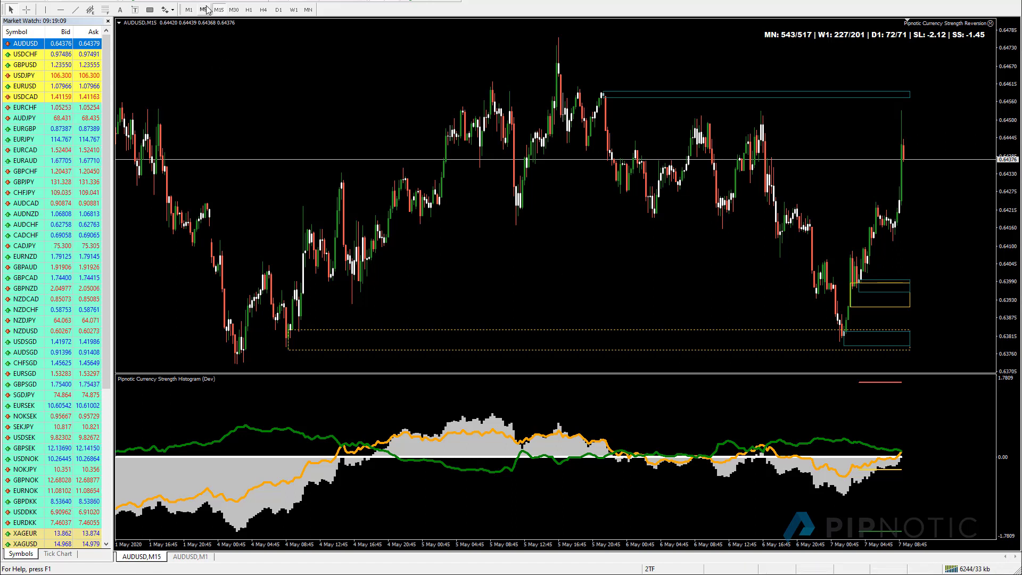
click(218, 16)
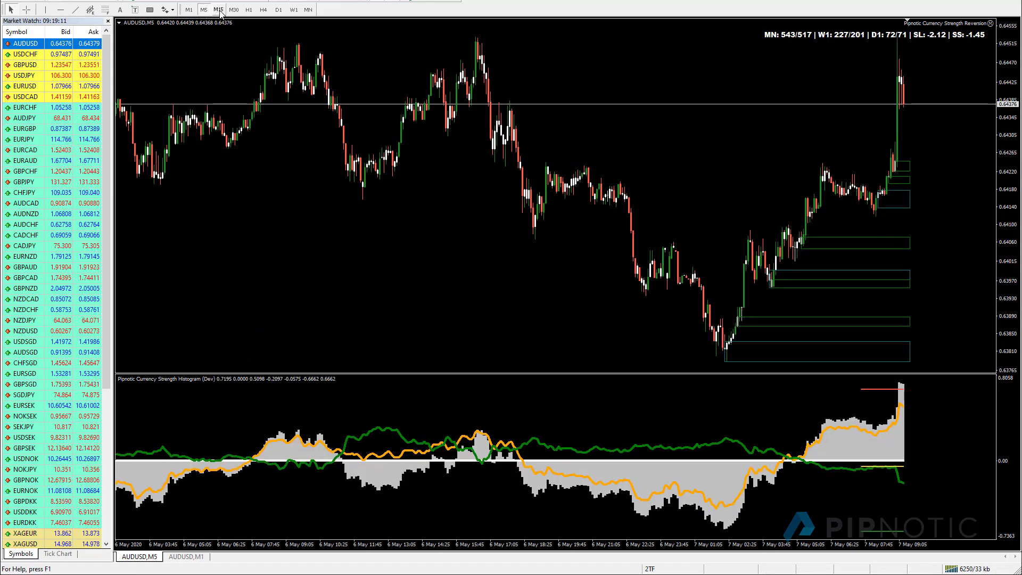
click(188, 10)
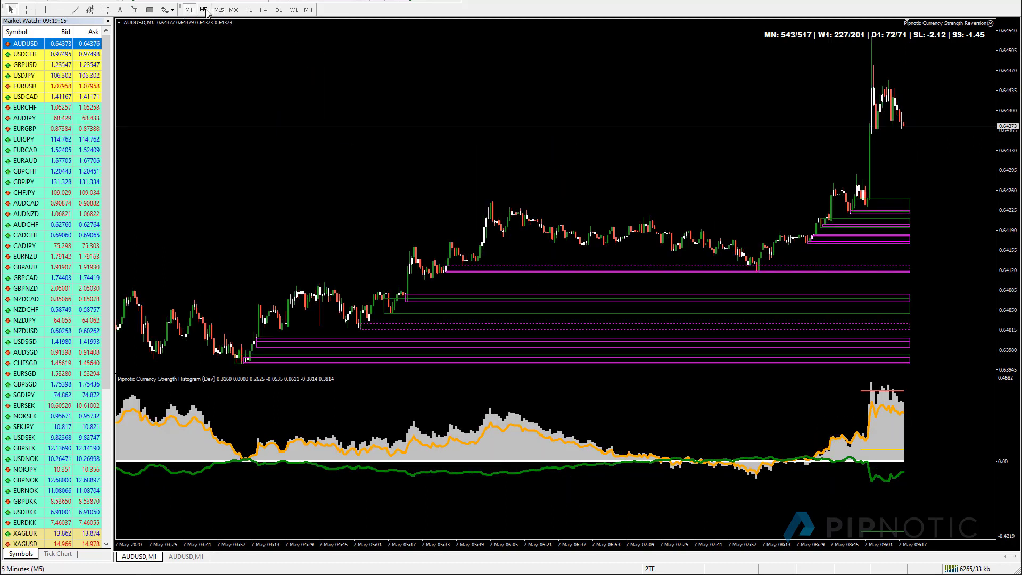
click(203, 9)
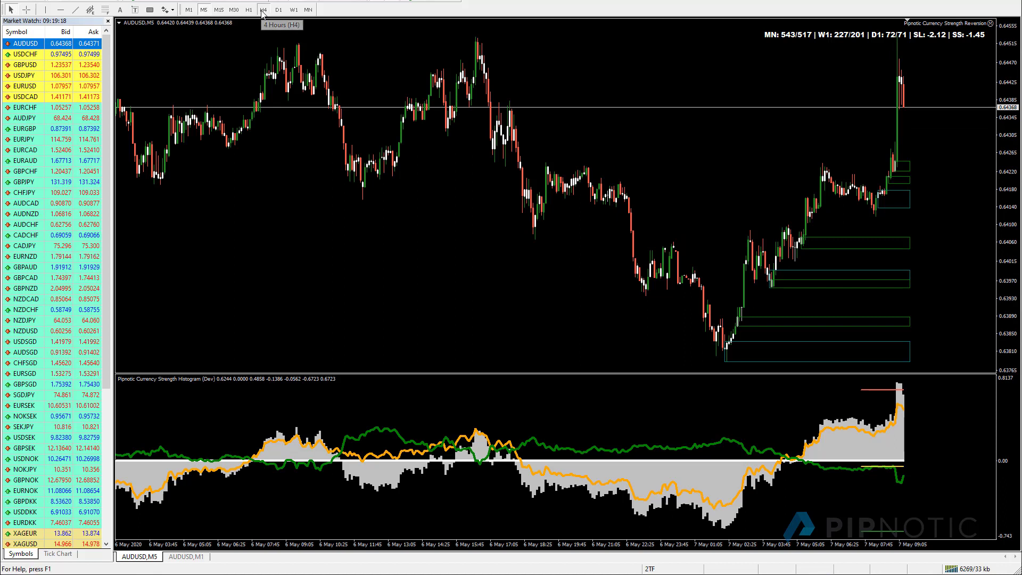
click(263, 10)
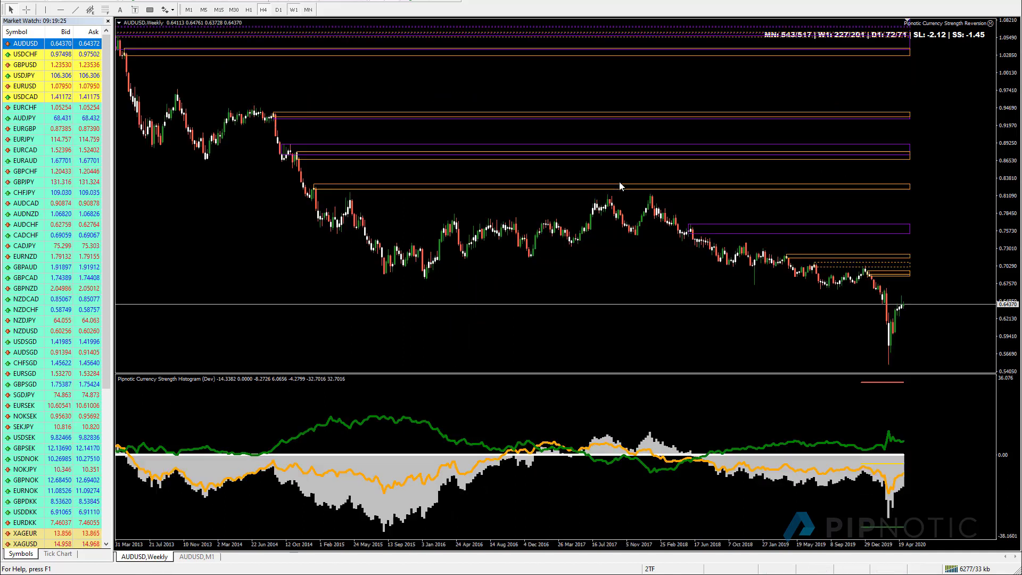
Step: Set EnableAlarmForAllSymbols to true in the currency strength histogram's inputs and apply the settings
double_click(400, 461)
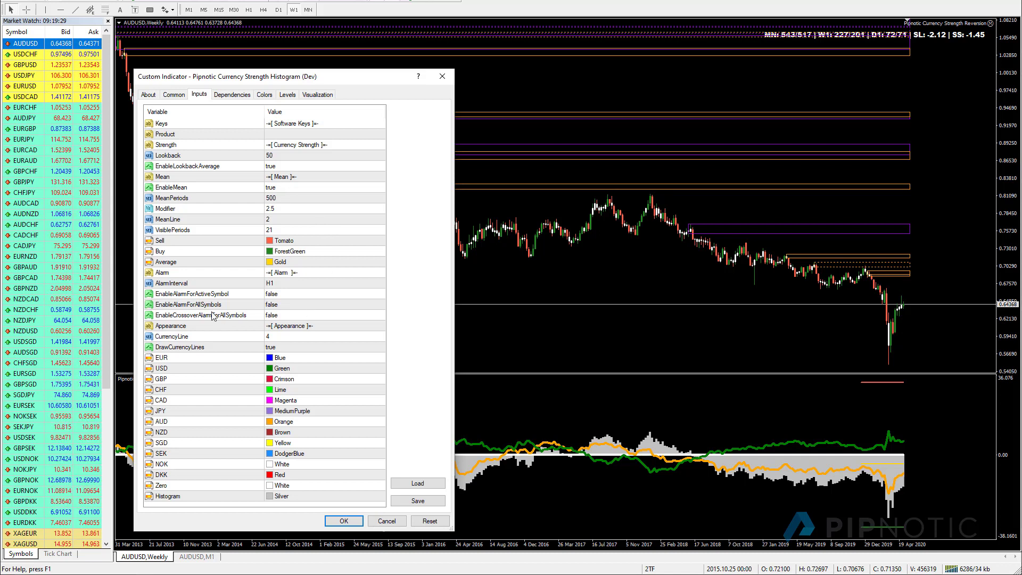
click(186, 306)
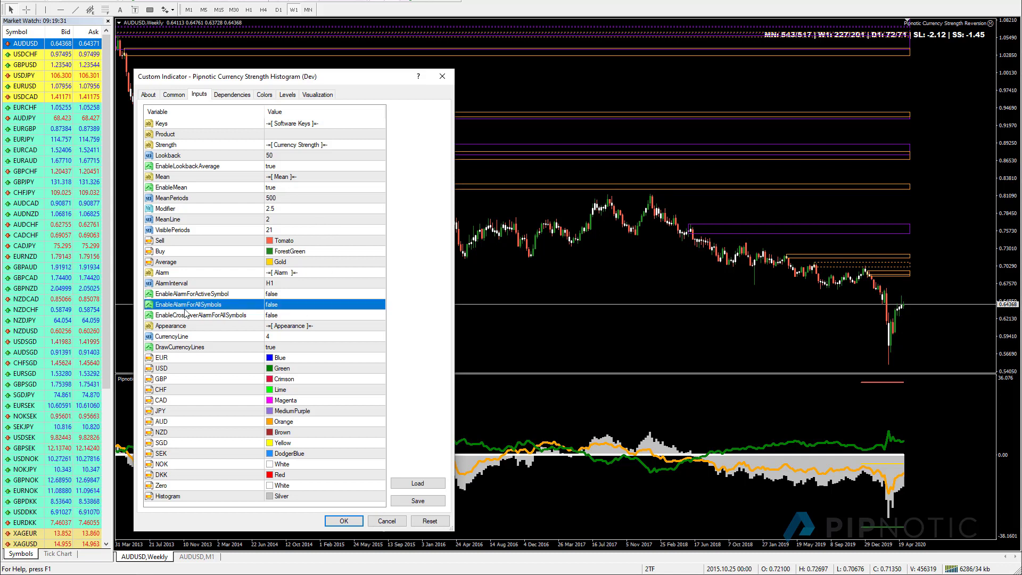
click(300, 307)
click(300, 307)
click(301, 323)
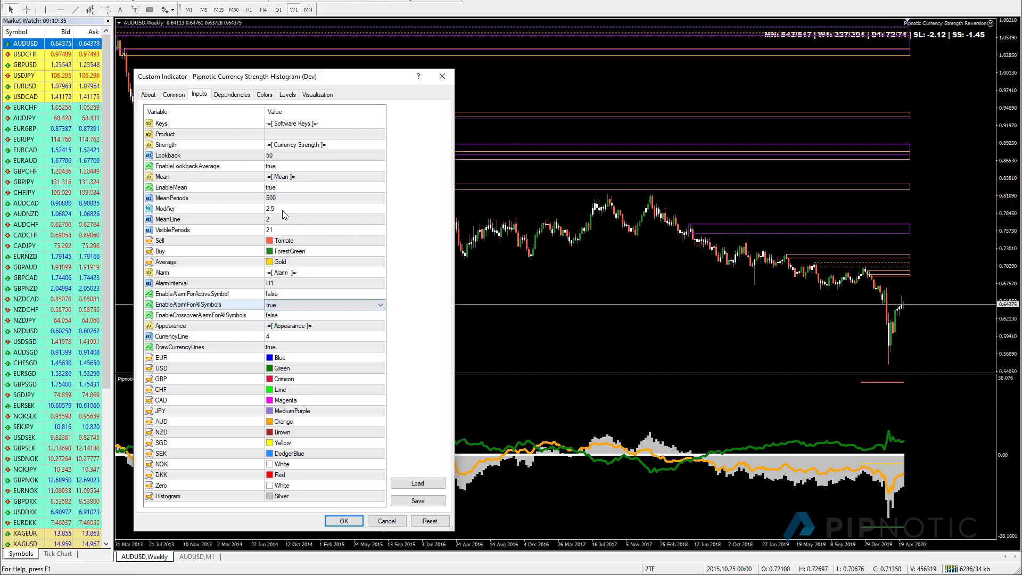
click(272, 207)
text(.5)
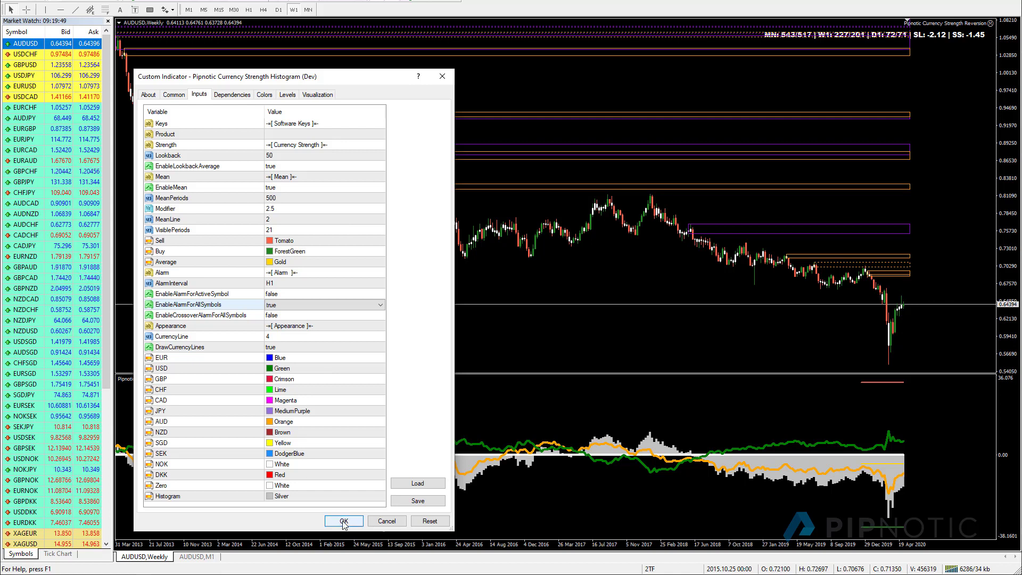
click(344, 521)
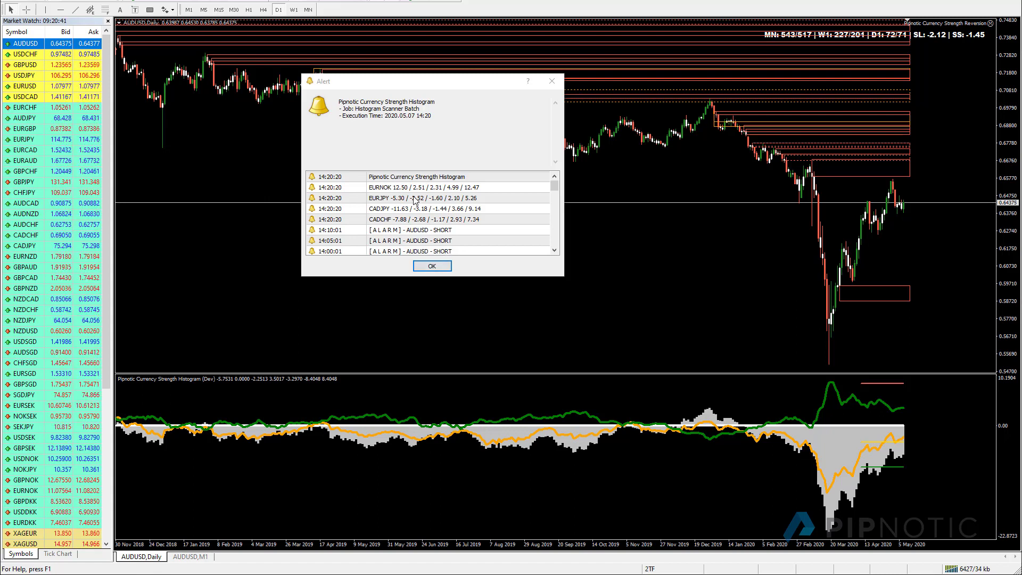
Step: Set EnableAlarmForAllSymbols to false in the currency strength histogram's inputs and apply the settings
double_click(838, 440)
click(287, 300)
click(287, 304)
click(288, 320)
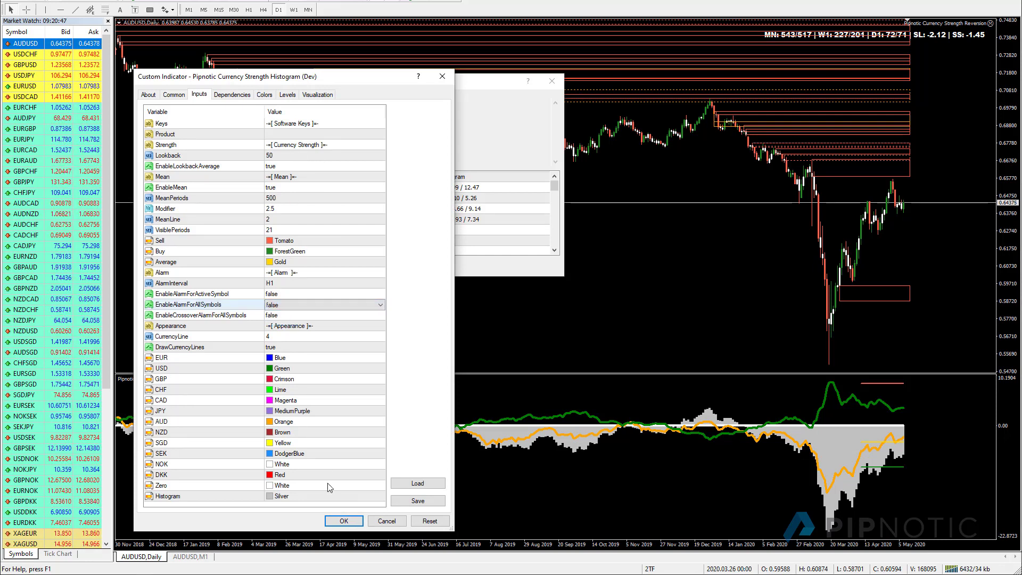
click(344, 520)
Step: Move the alert window off the price chart, select its EURNOK entry, and load EURNOK into the daily chart
drag(462, 90, 370, 387)
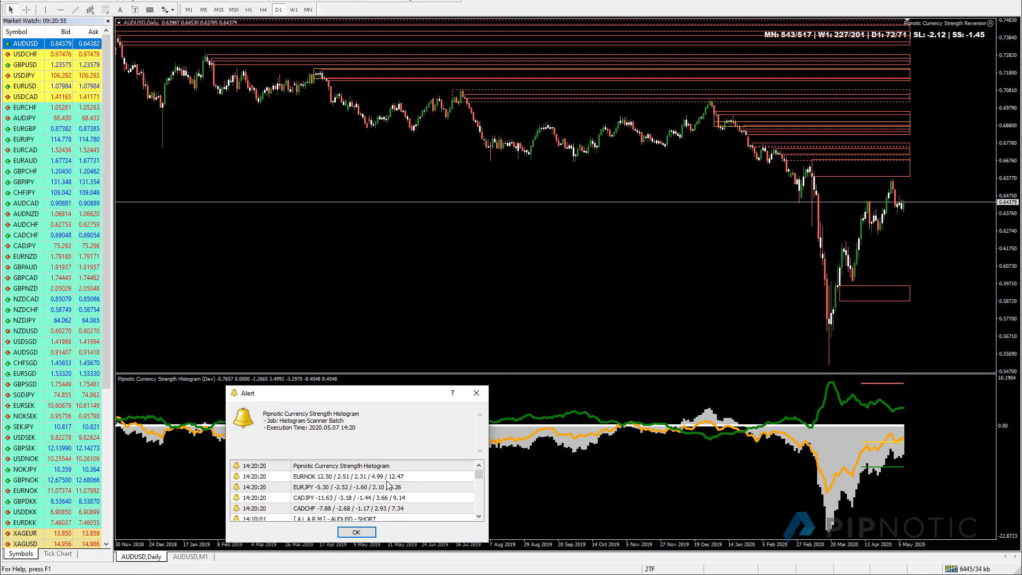
click(338, 478)
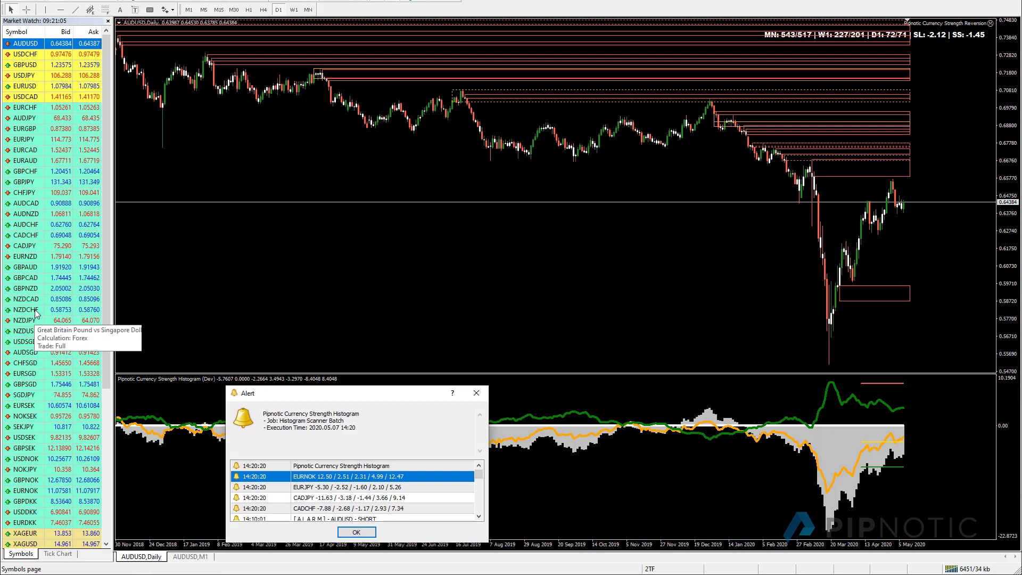
click(25, 490)
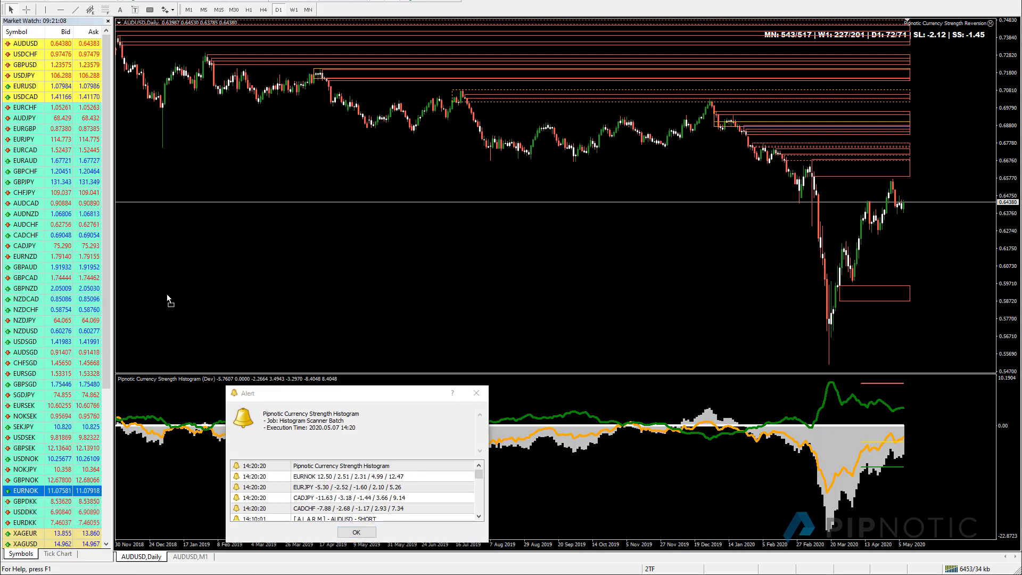
drag(167, 298, 167, 300)
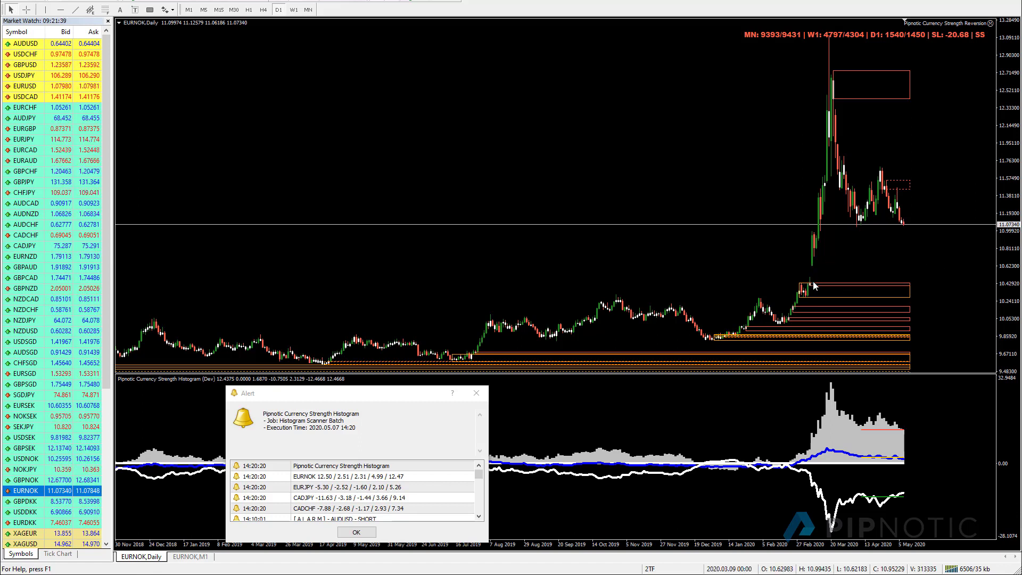
Step: Draw a rectangle zone on the EURNOK daily chart from about 10.92 to 10.72, starting at the March 2020 rally
click(149, 10)
drag(818, 237, 818, 257)
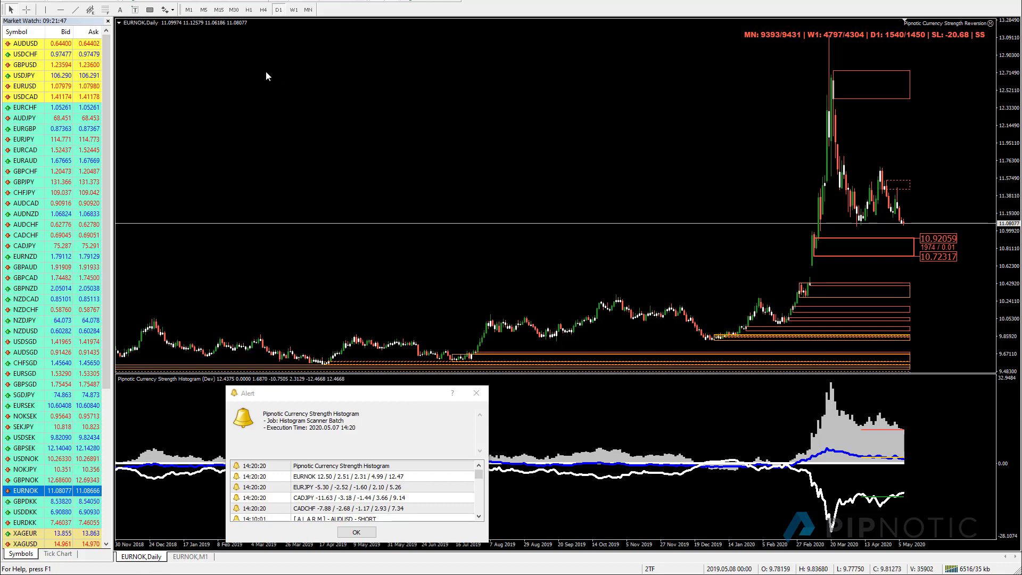
Step: Examine EURNOK price action, zones and histogram on the H1 and M30 timeframes at wider and closer scales
click(249, 10)
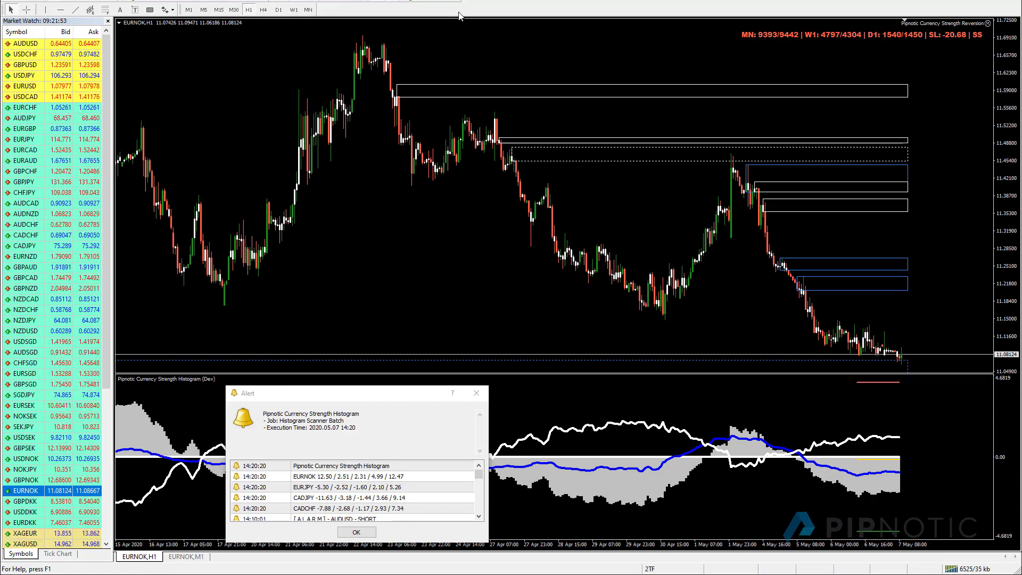
click(357, 0)
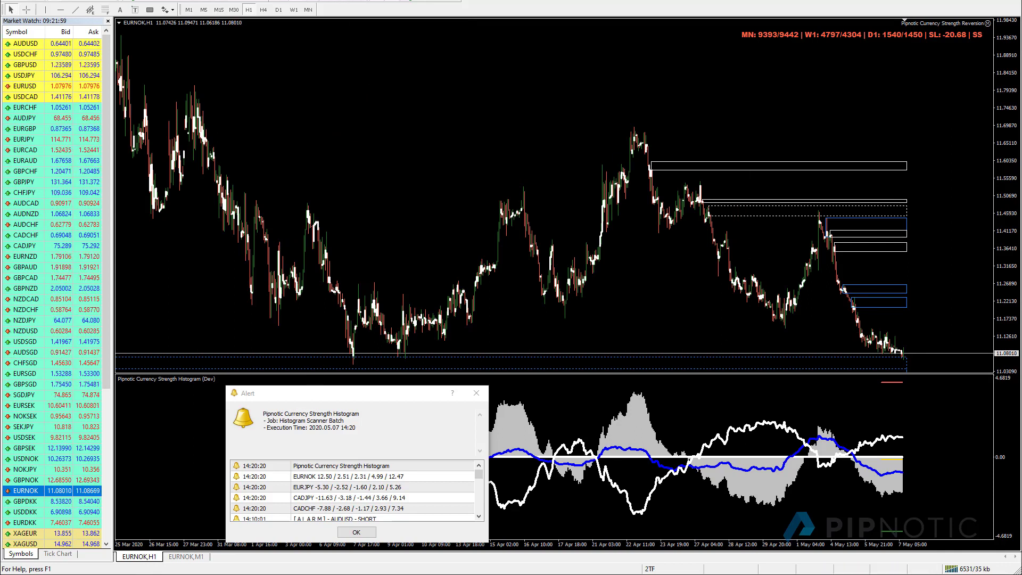
click(356, 1)
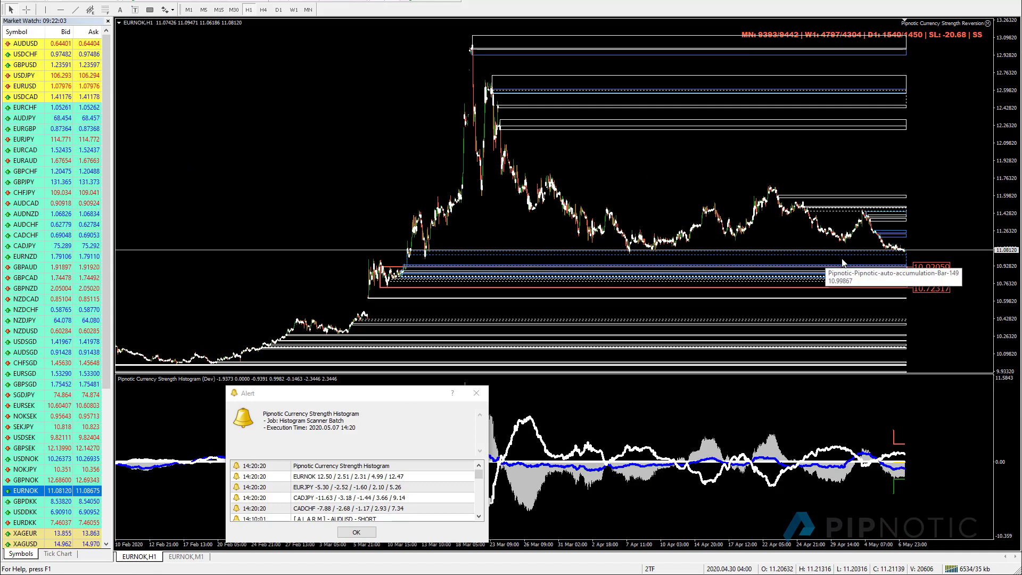
click(344, 1)
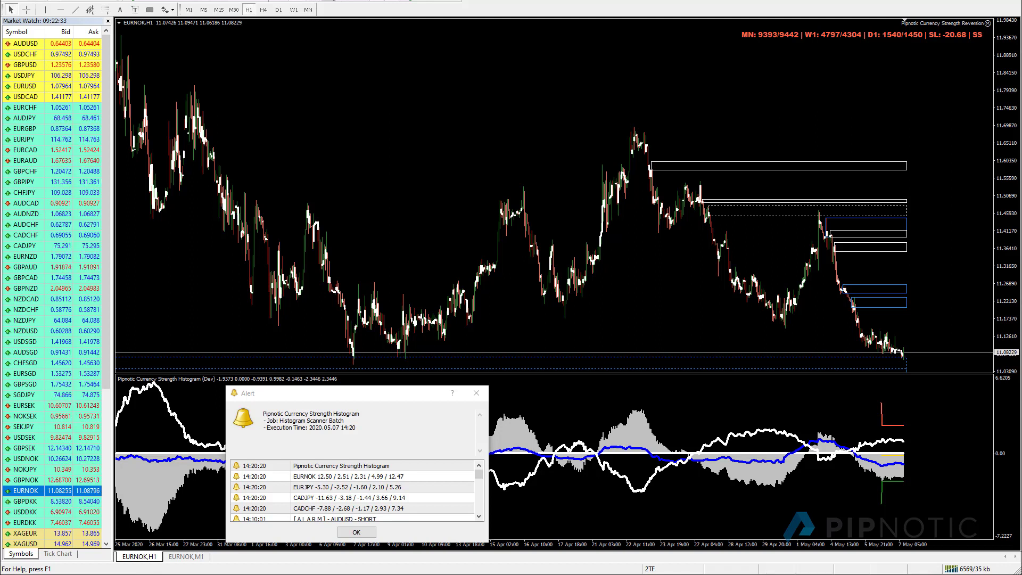
key(plus)
key(plus)
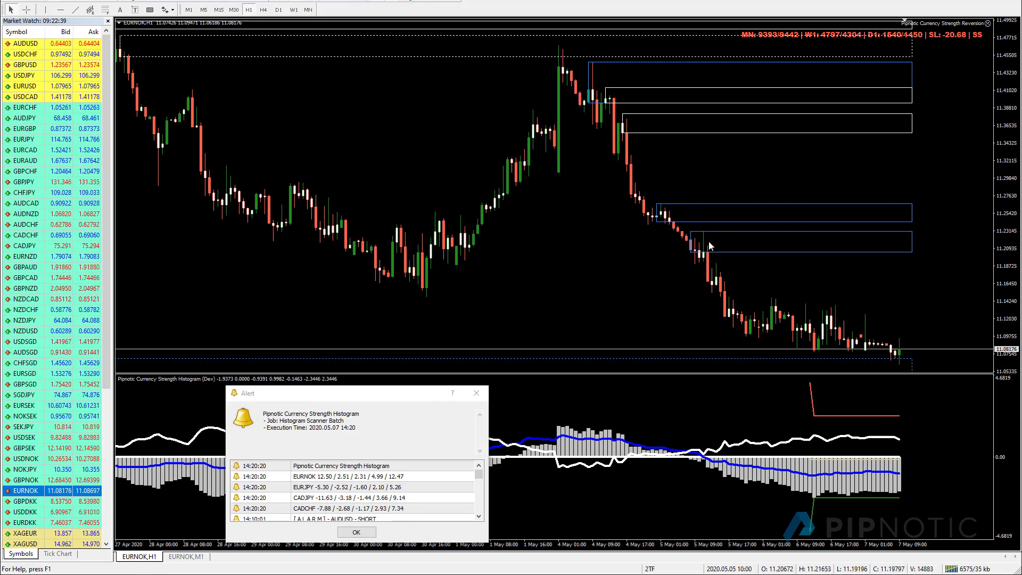
click(234, 10)
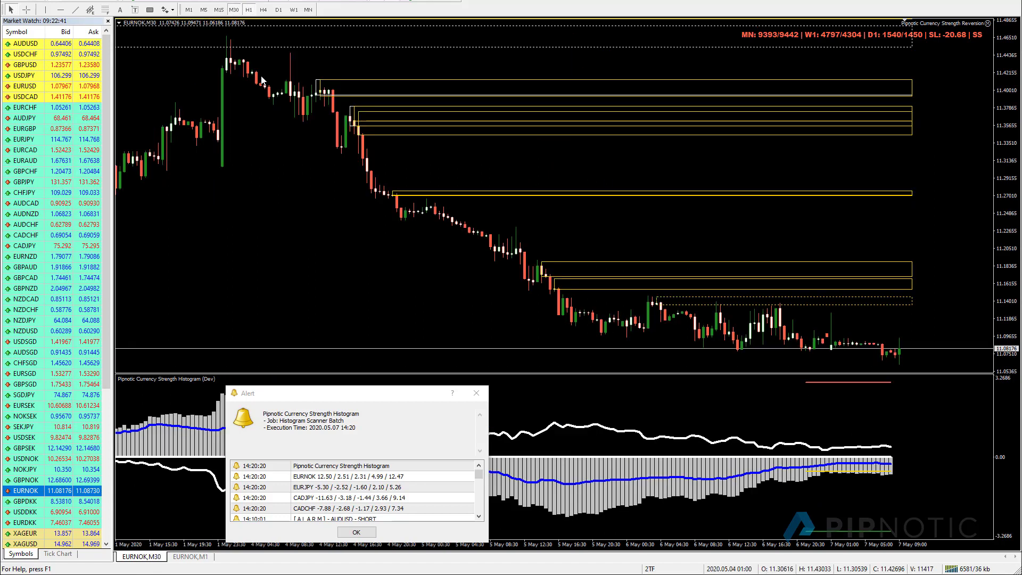
click(343, 2)
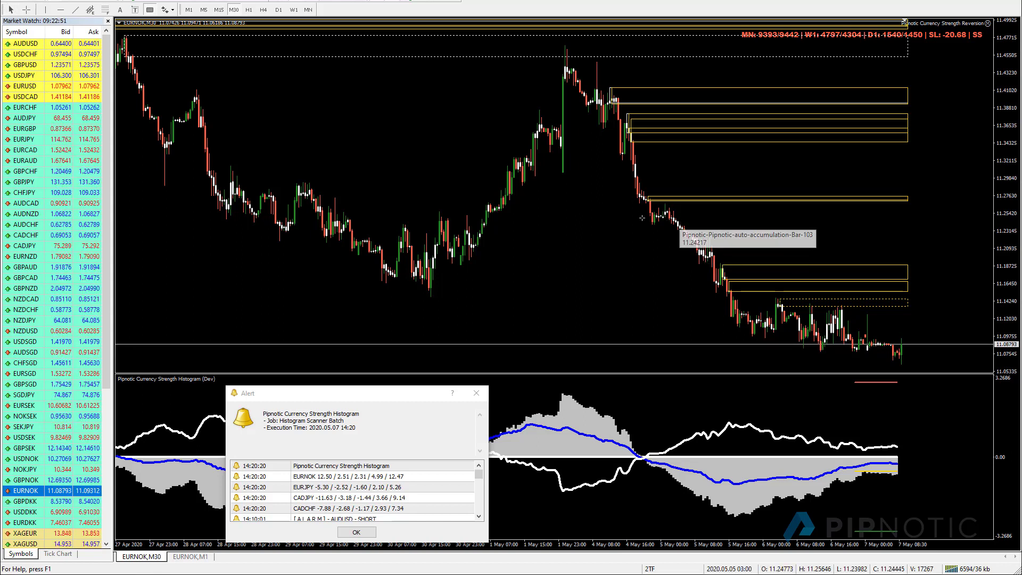
Step: Draw two rectangle zones on the EURNOK M15 chart, from about 11.300 to 11.268 and from about 11.231 to 11.195
click(218, 9)
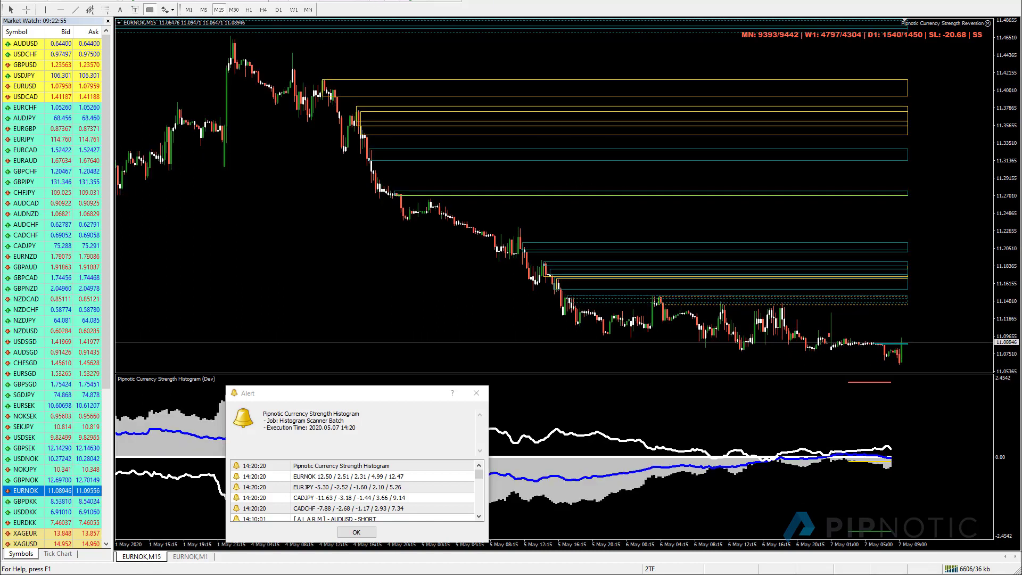
drag(367, 181, 373, 170)
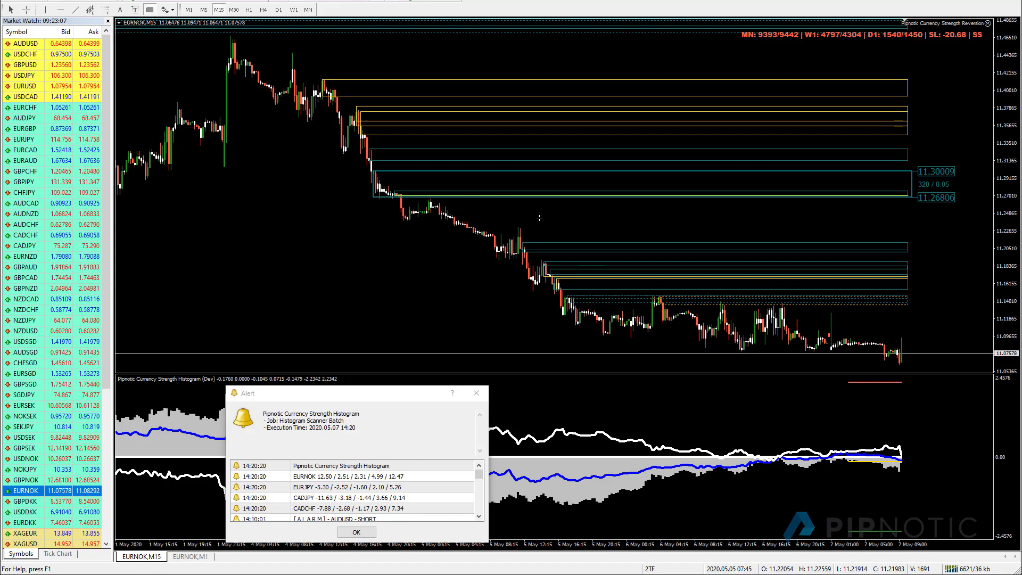
drag(517, 225, 543, 255)
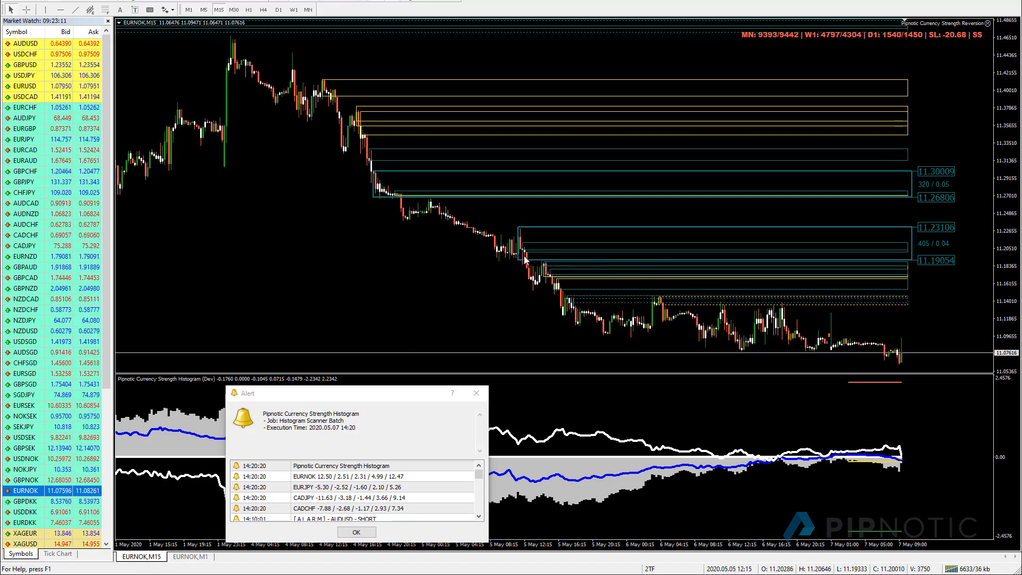
drag(523, 256, 471, 257)
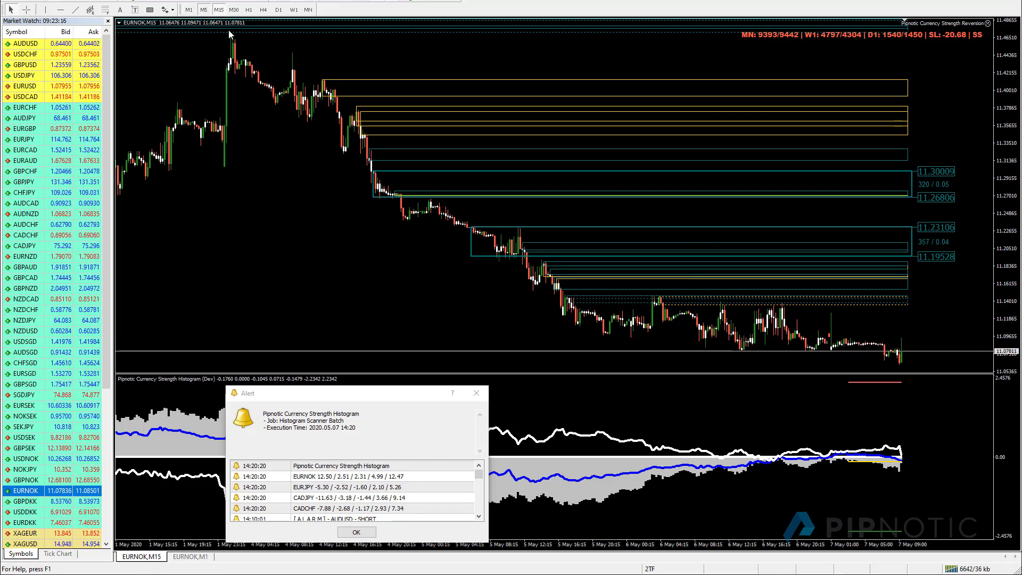
Step: Switch the EURNOK chart to the M5 timeframe and inspect the earlier price action of 6 May
click(206, 9)
click(219, 10)
click(205, 10)
scroll(404, 111, down, 15)
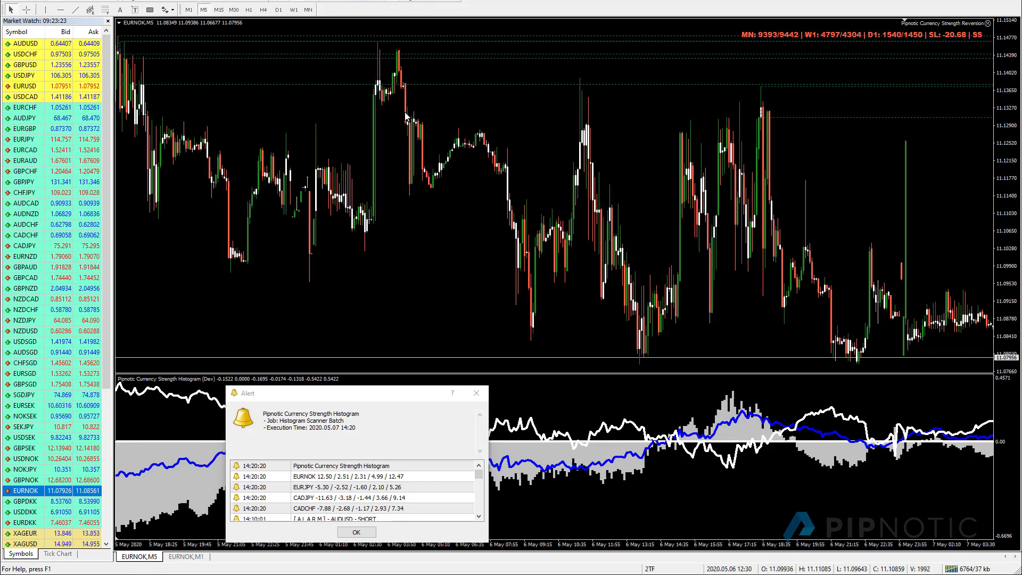
Step: Trim the lower rectangle zone on the EURNOK M5 chart to about 11.213–11.201, starting near midday on 5 May
scroll(407, 114, down, 10)
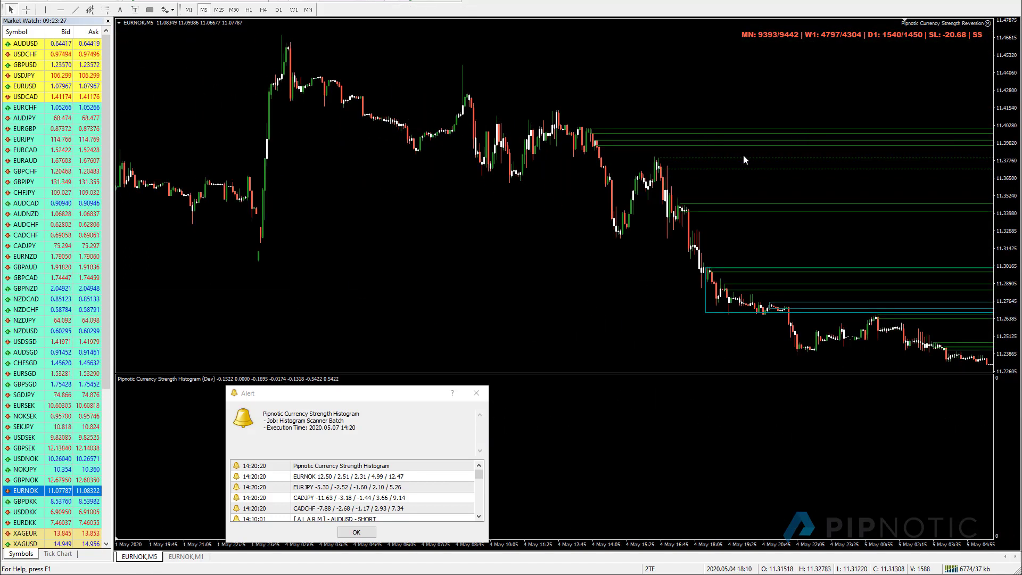
scroll(730, 216, up, 5)
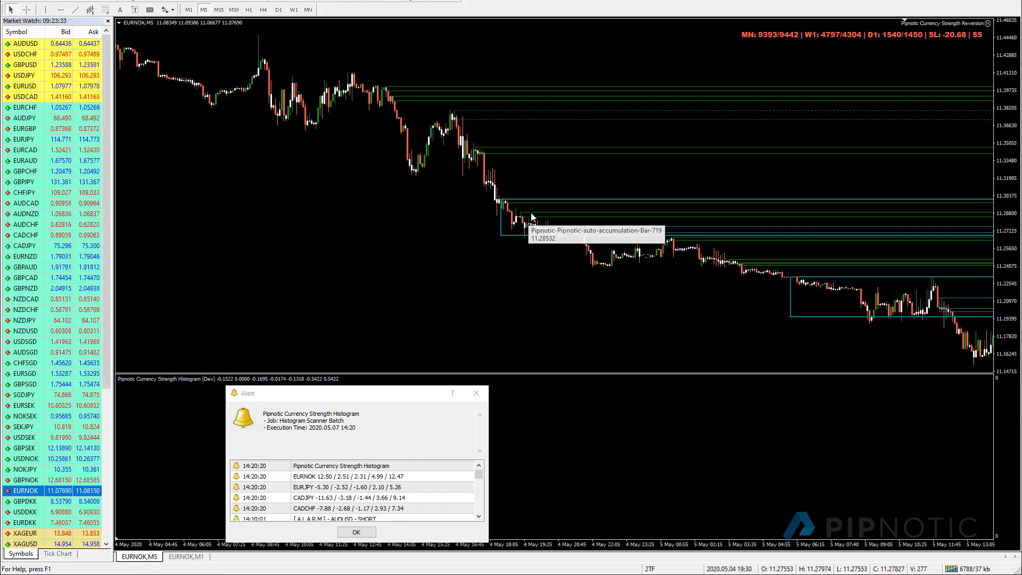
scroll(524, 214, up, 5)
scroll(448, 214, up, 6)
scroll(313, 182, down, 5)
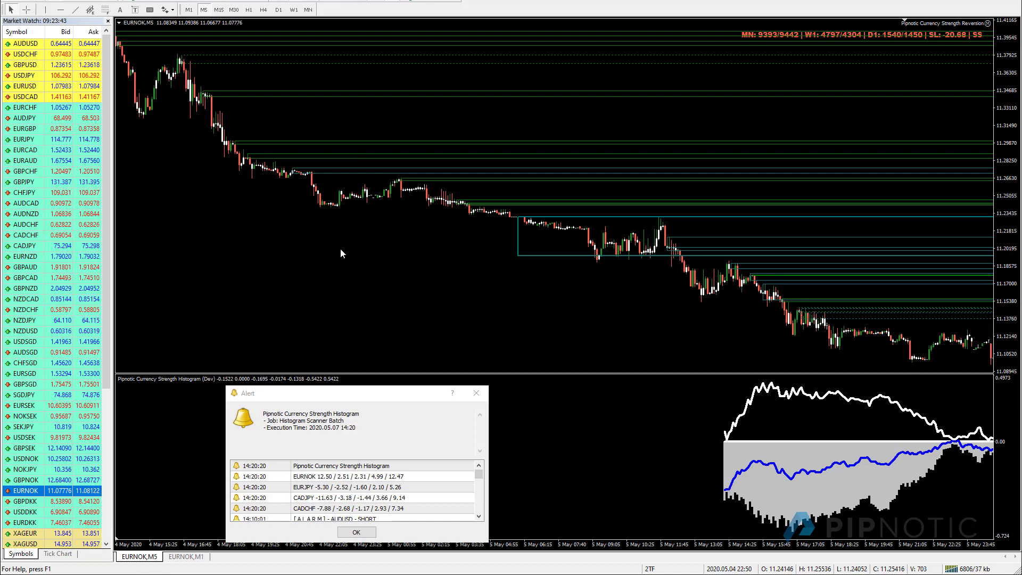
scroll(441, 241, up, 5)
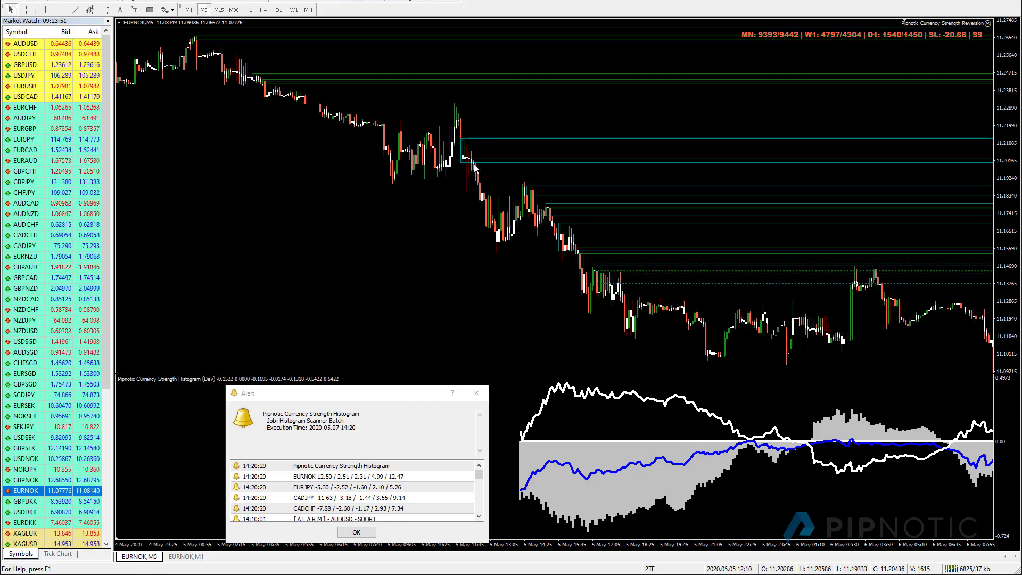
Step: Draw a rectangle zone on the EURNOK M5 chart from about 11.170 to 11.160 at the 5 May afternoon decline
scroll(397, 288, down, 5)
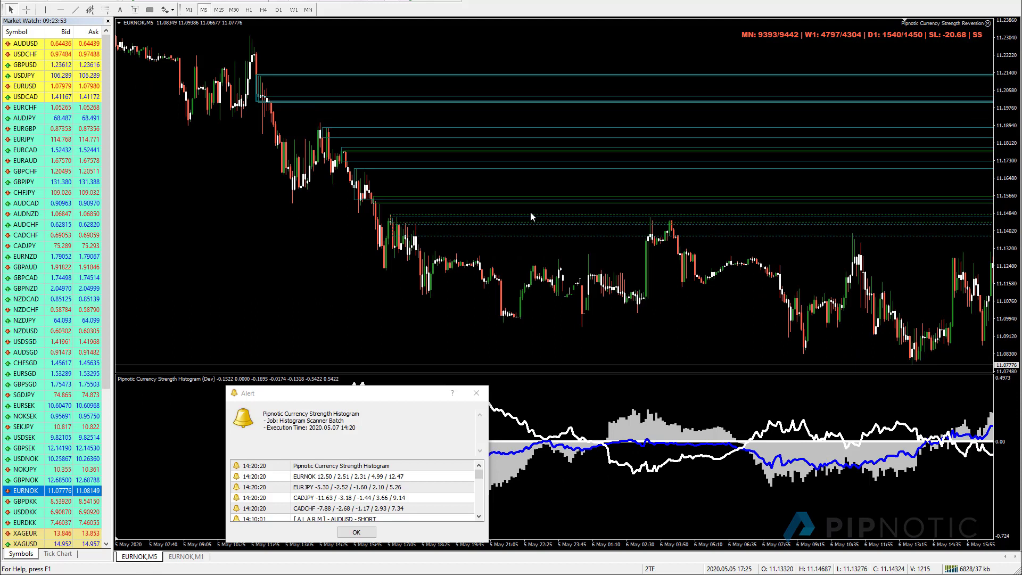
click(148, 12)
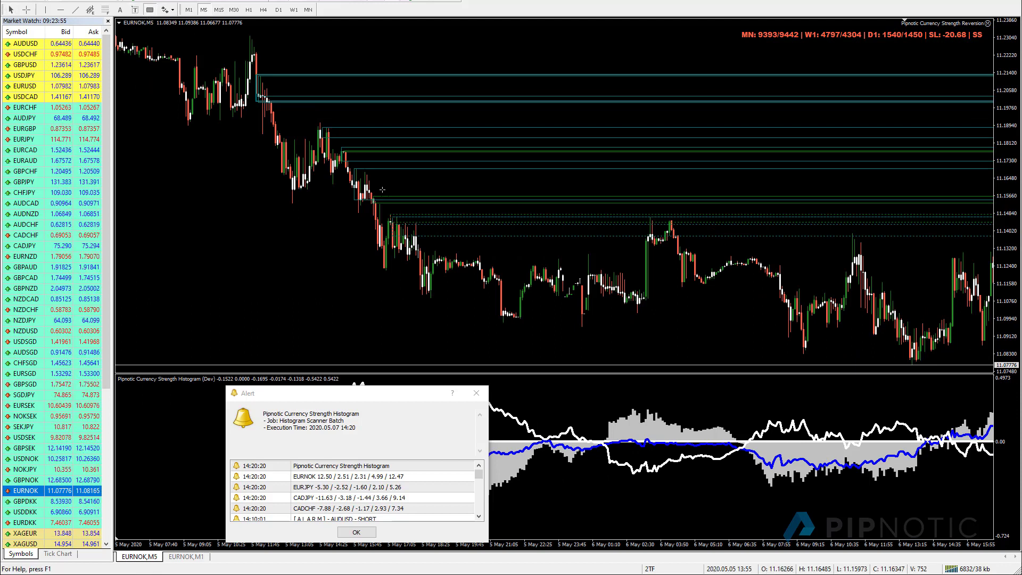
drag(345, 162, 424, 190)
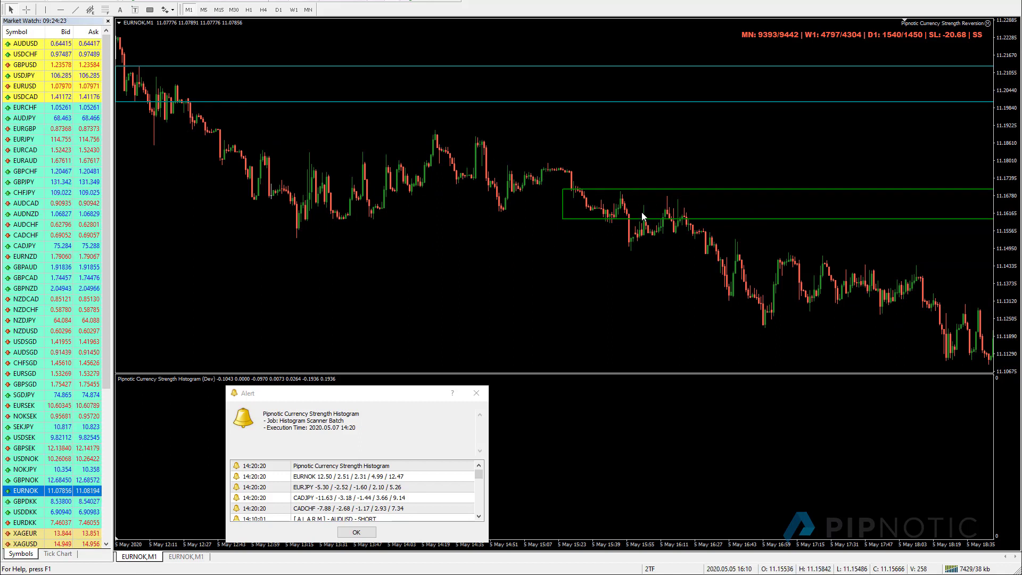
Step: Reposition the 11.213–11.201 zone on the EURNOK M1 chart to about 11.231–11.219, at the 5 May swing high
scroll(433, 248, up, 5)
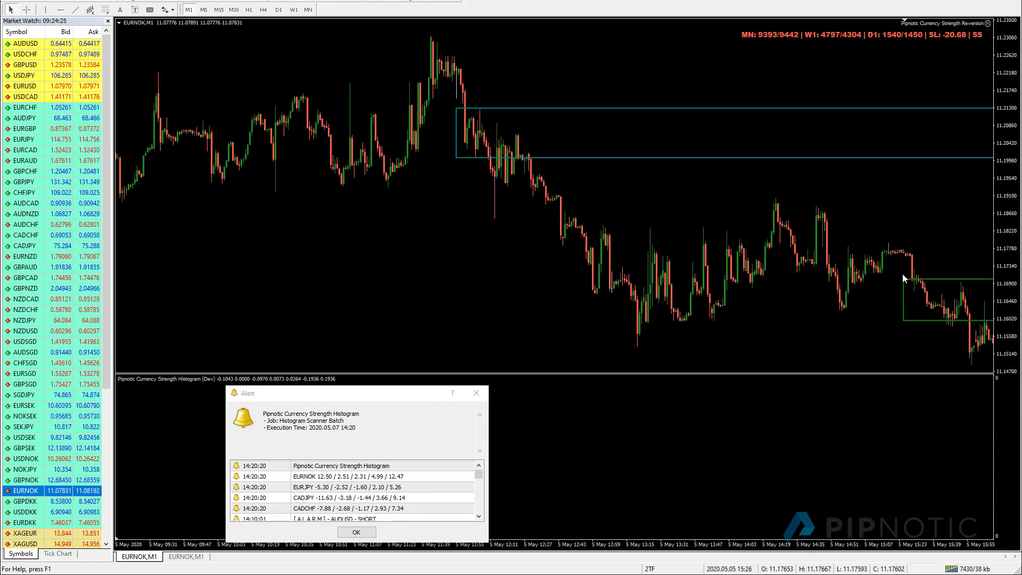
scroll(599, 261, up, 3)
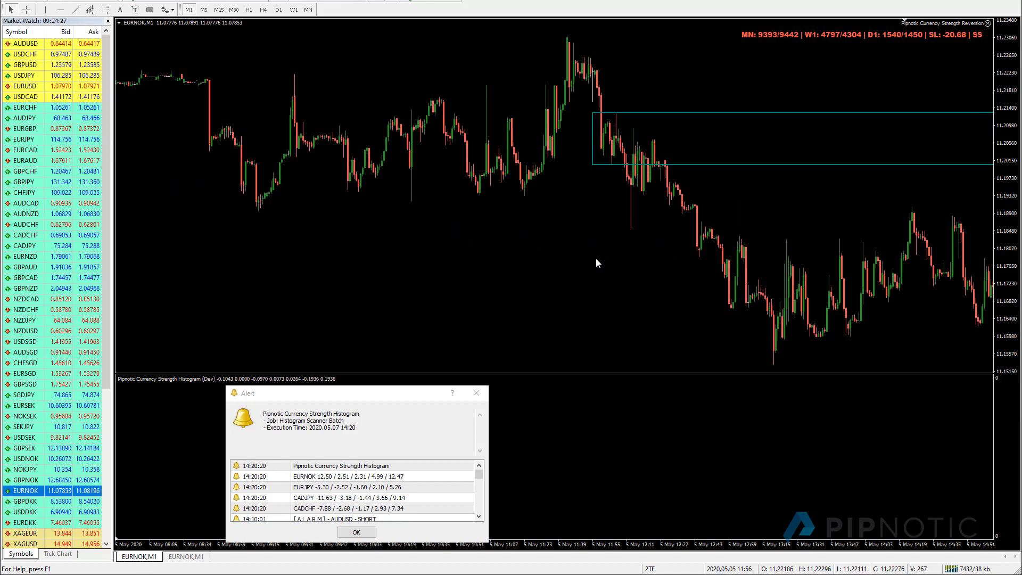
drag(592, 113, 565, 36)
drag(570, 165, 569, 85)
scroll(413, 215, up, 3)
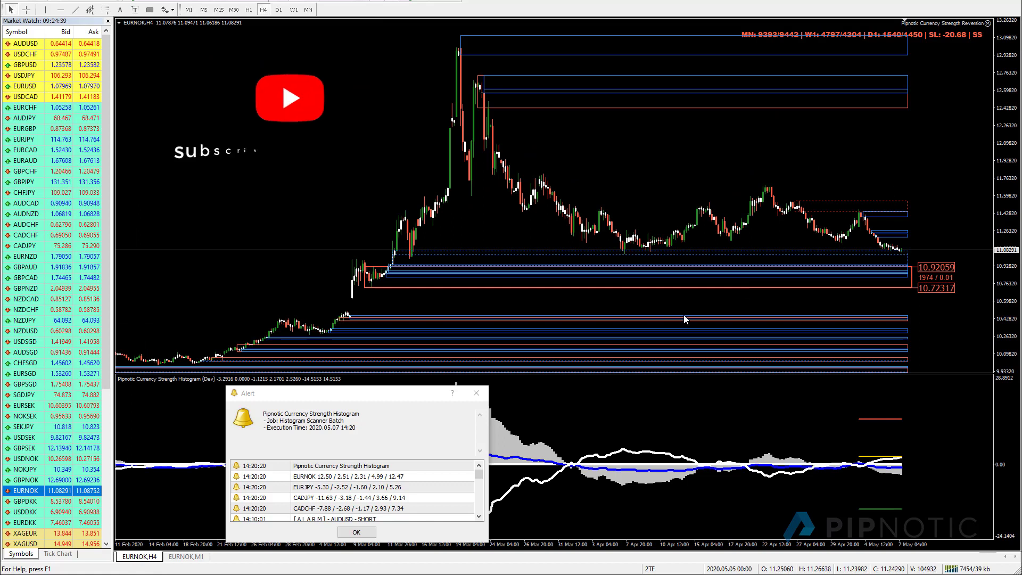
Step: Delete the rectangle zone spanning 10.92059 to 10.72317 from the EURNOK H4 chart
double_click(365, 288)
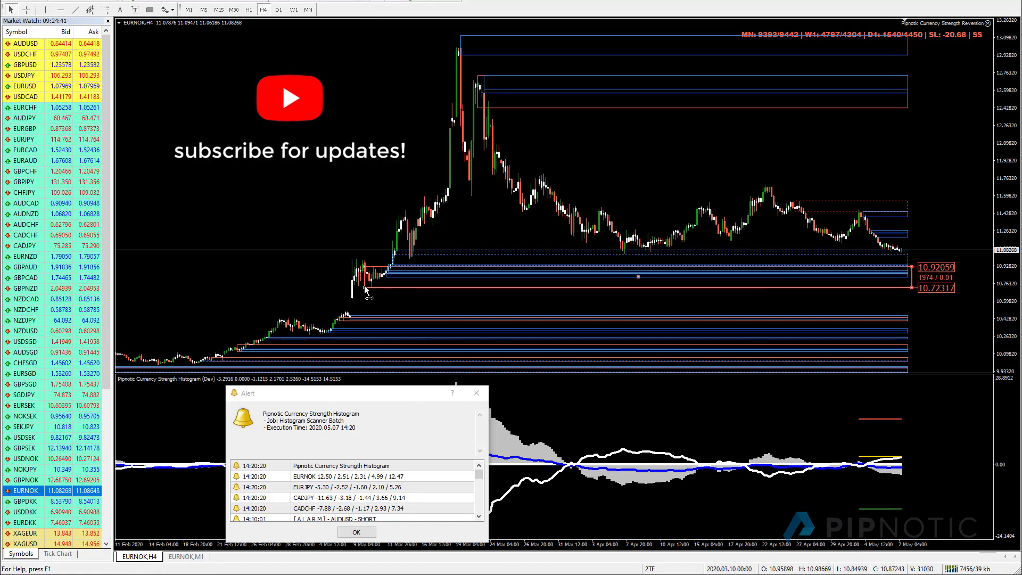
key(Delete)
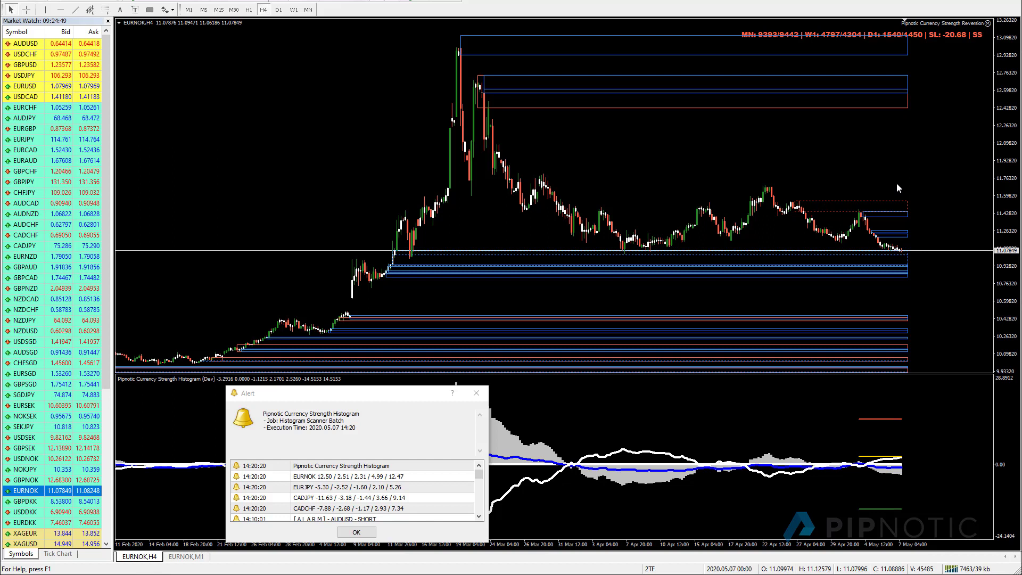
Step: Load the alerted EURJPY pair from the symbol list into the H4 chart in place of EURNOK
click(312, 490)
click(55, 216)
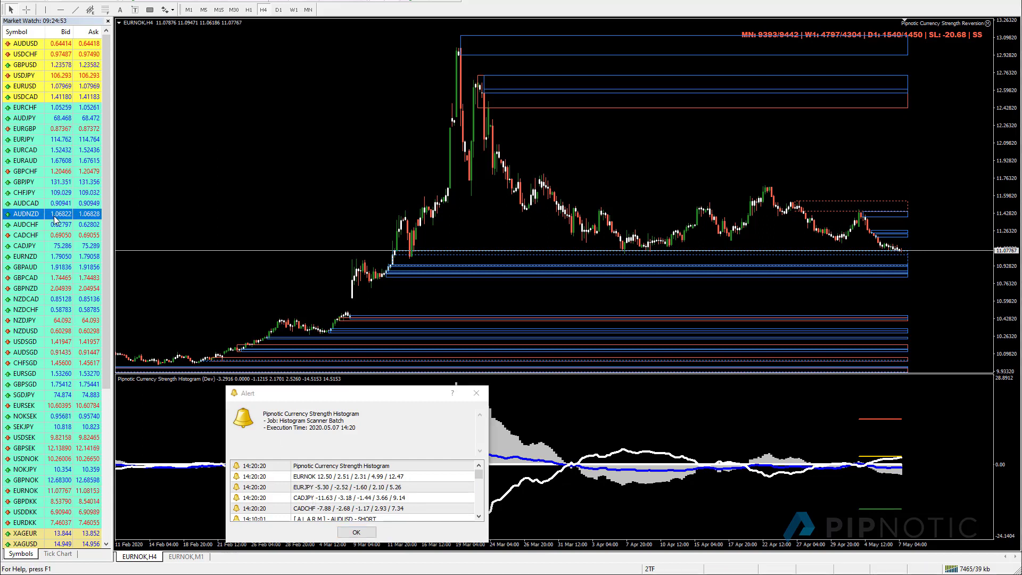
key(Down)
key(Down)
key(Down)
key(Down)
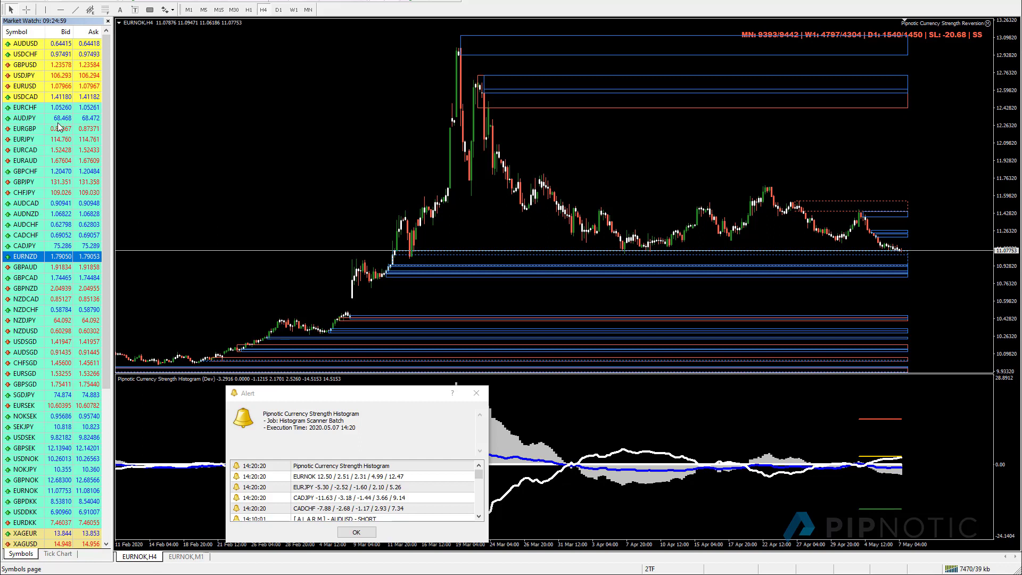
drag(34, 142, 250, 127)
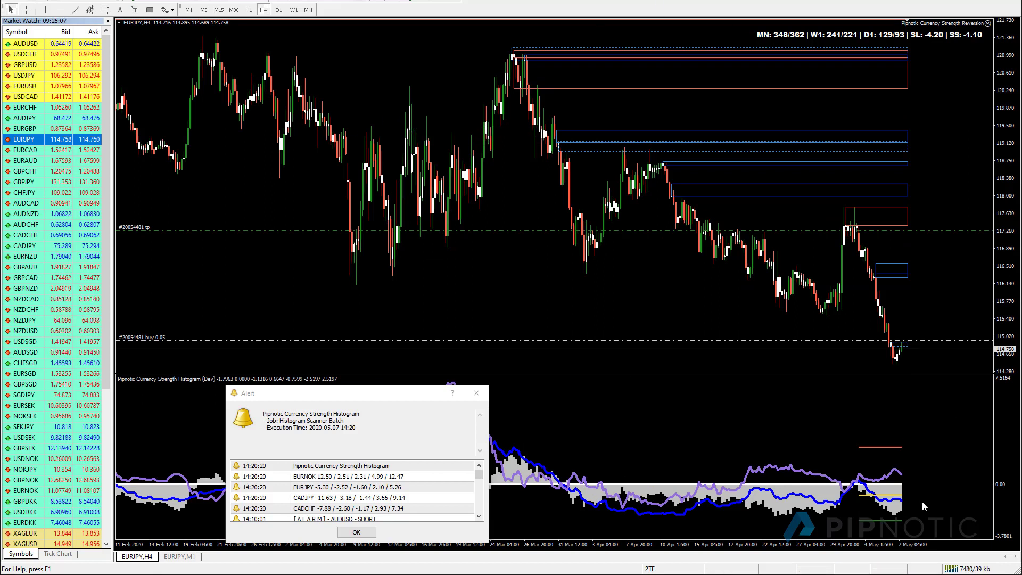
Step: Switch the EURJPY chart to the daily timeframe and move the alert window off the histogram
click(278, 10)
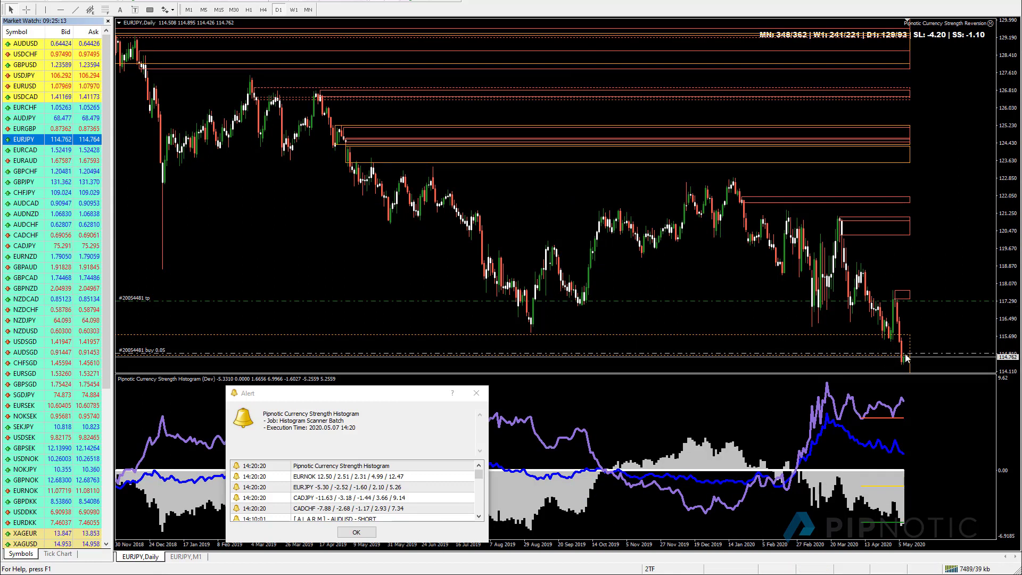
mouse_move(877, 514)
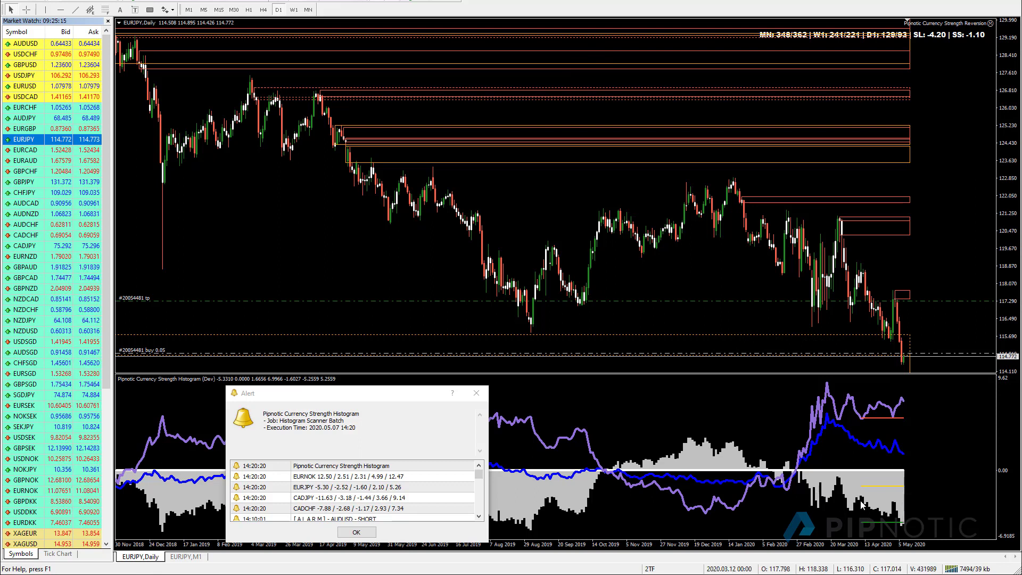
drag(371, 399, 299, 95)
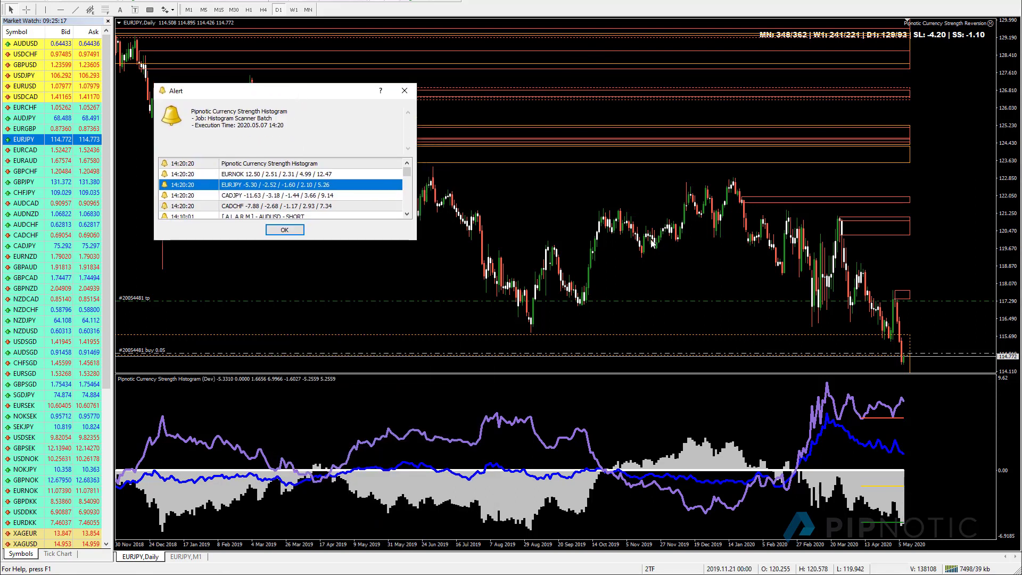
Step: Inspect the EURJPY daily price levels with the crosshair and a temporarily widened price scale
click(26, 10)
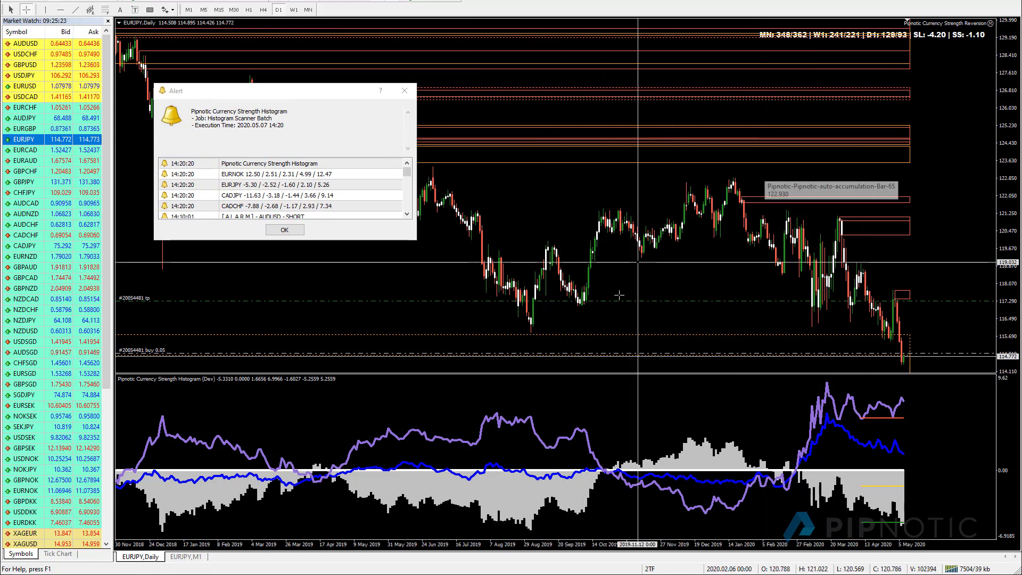
click(733, 207)
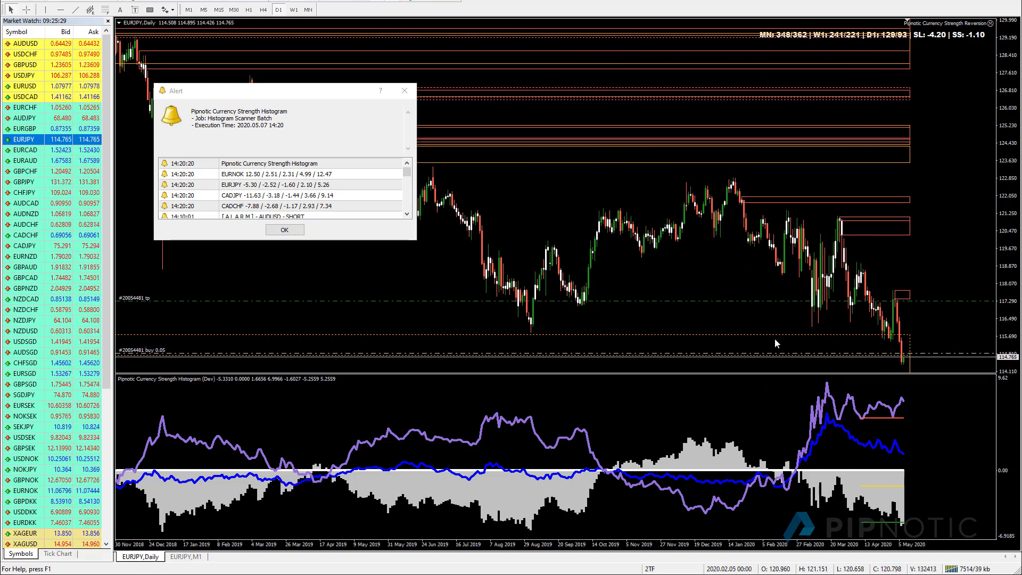
drag(1006, 336, 1007, 347)
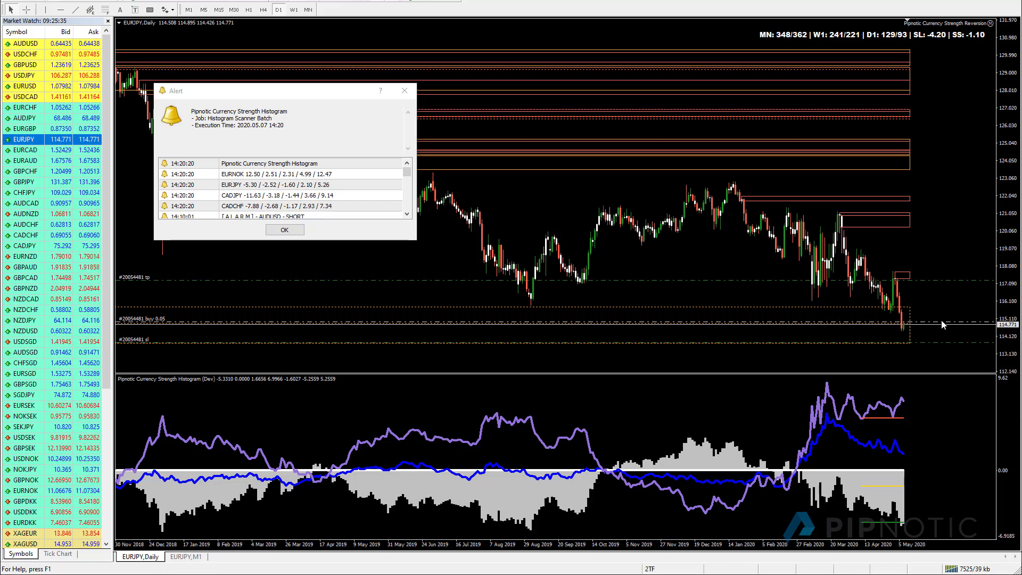
drag(1000, 371, 999, 208)
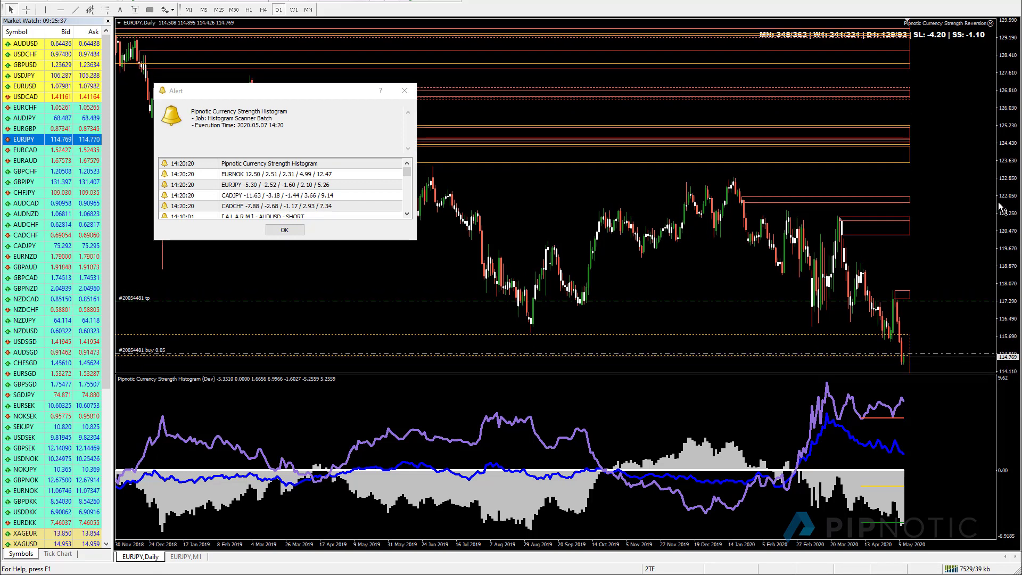
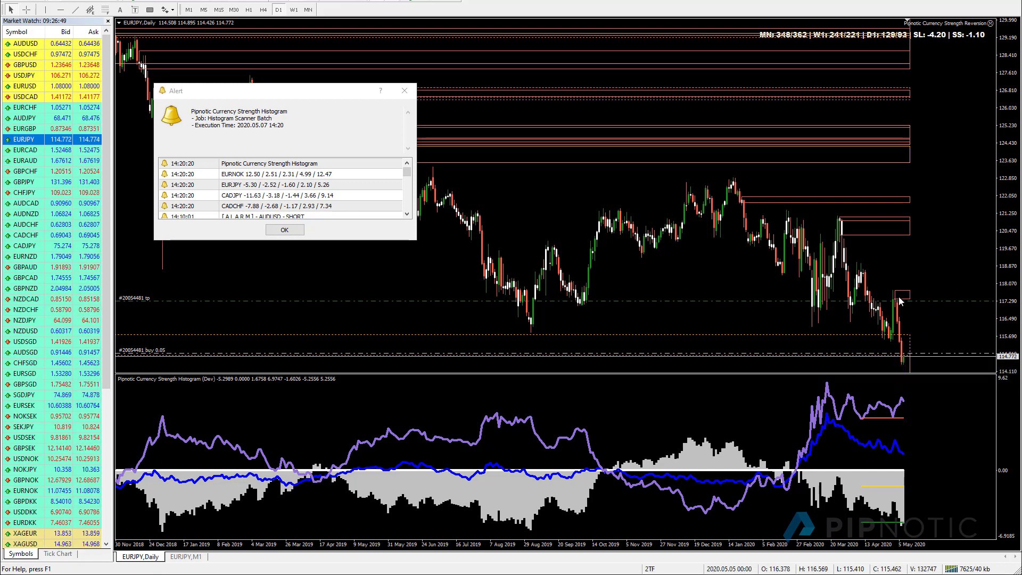
Step: Move the alert window away from the upper price zones and draw a horizontal line at 119.024 on EURJPY daily
drag(312, 97, 289, 213)
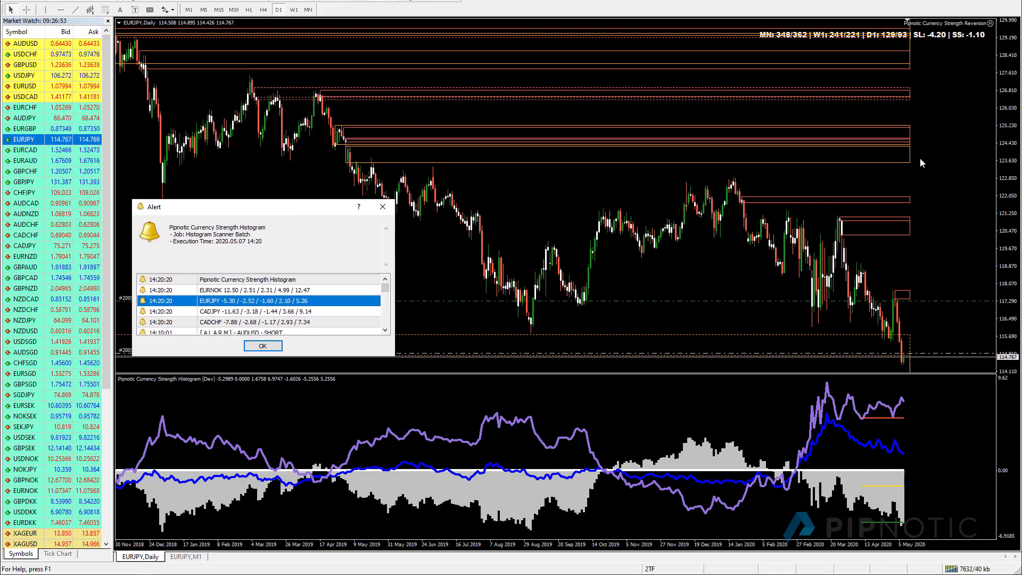
click(60, 11)
click(868, 262)
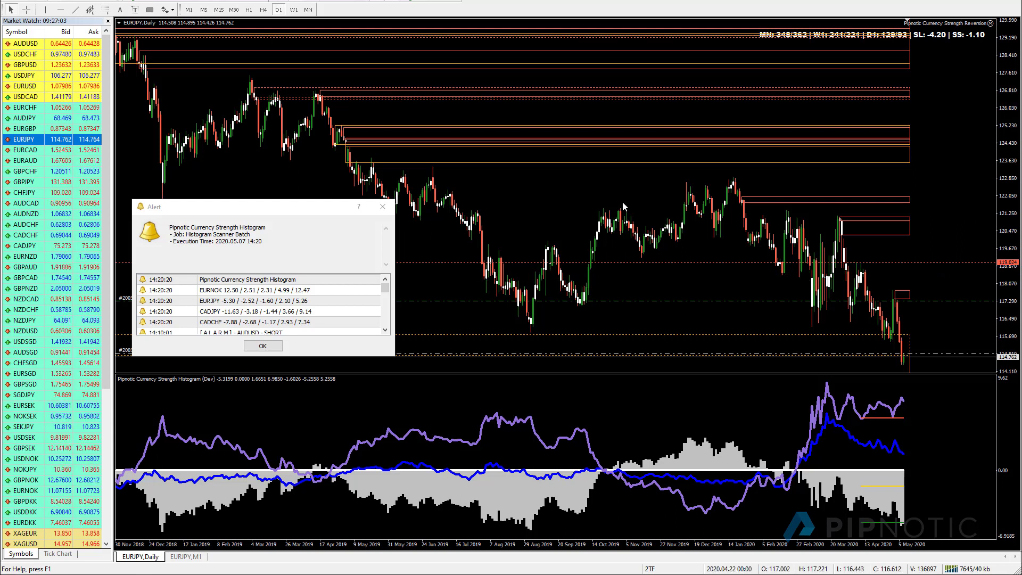
Step: Move the alert window over the histogram and set the EURJPY buy order's take profit just below the 119.024 line
drag(271, 214, 473, 381)
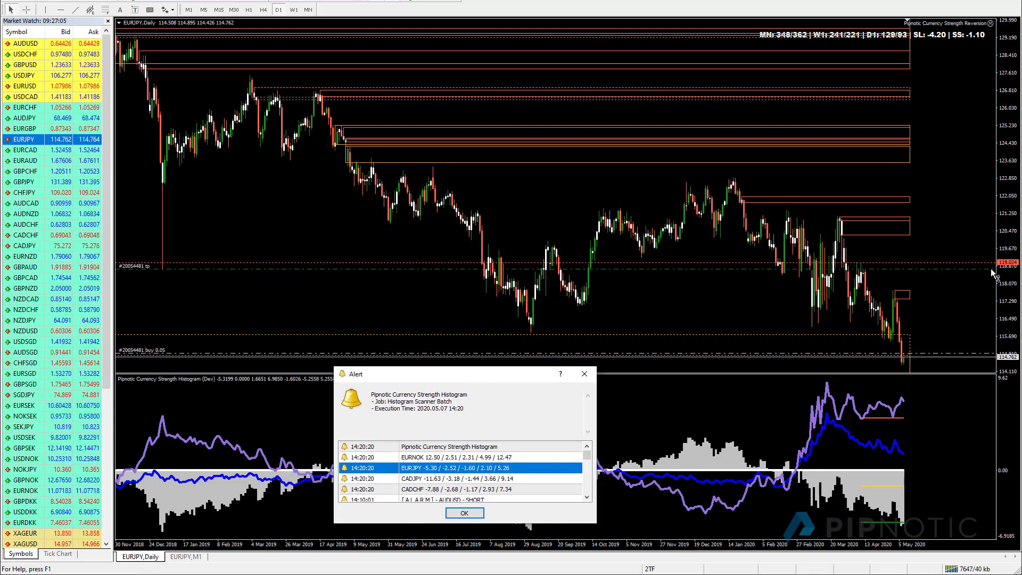
drag(958, 269, 955, 268)
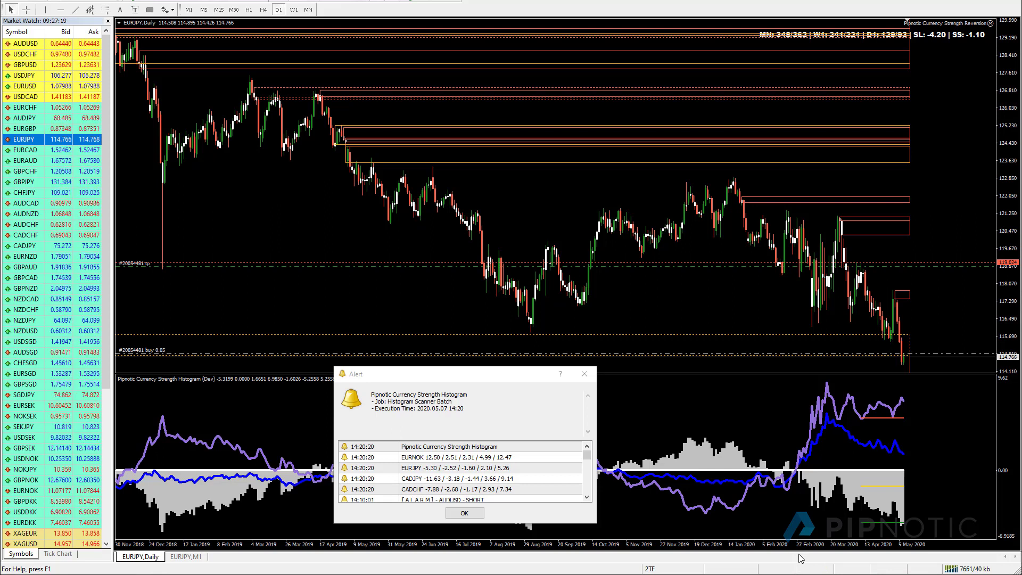
Step: Load the alerted CADJPY pair from the symbol list into the daily chart in place of EURJPY
click(450, 476)
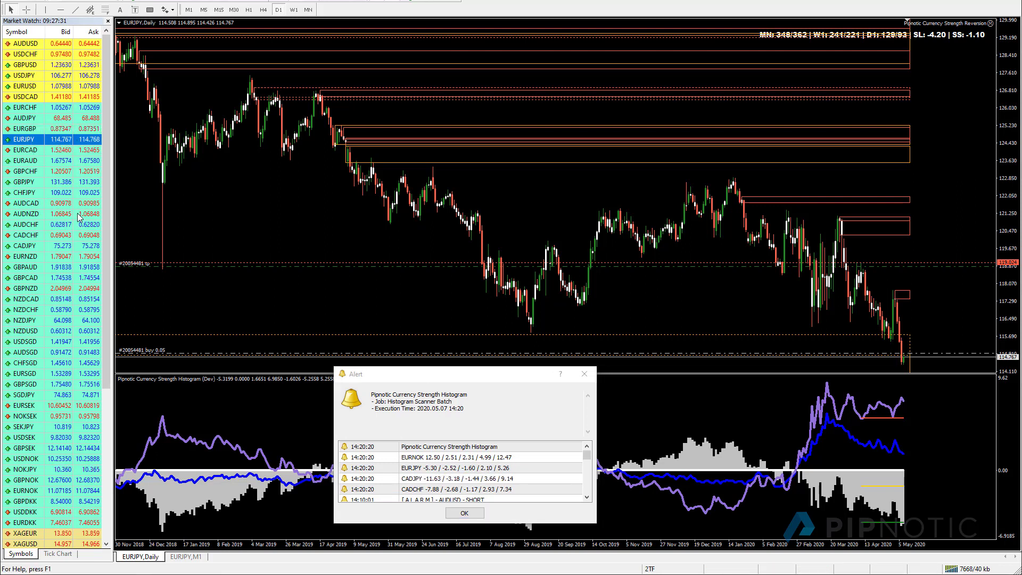
click(83, 172)
click(66, 192)
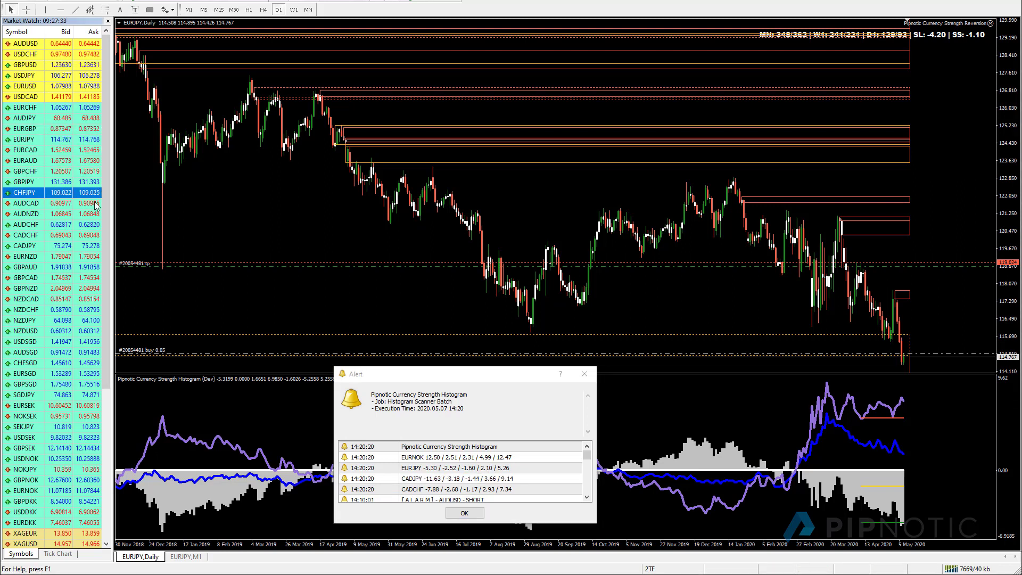
click(51, 235)
click(38, 246)
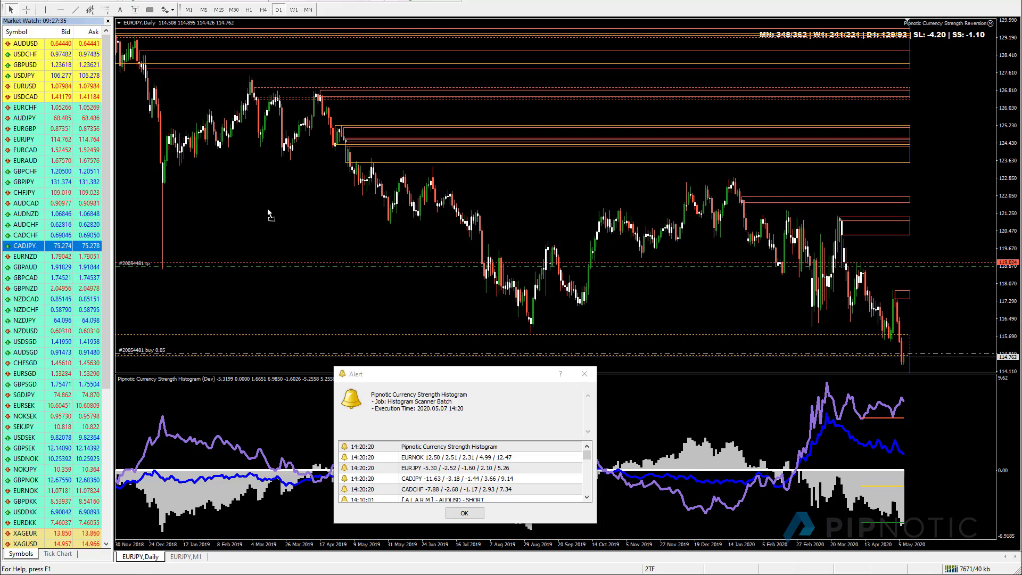
drag(268, 213, 268, 212)
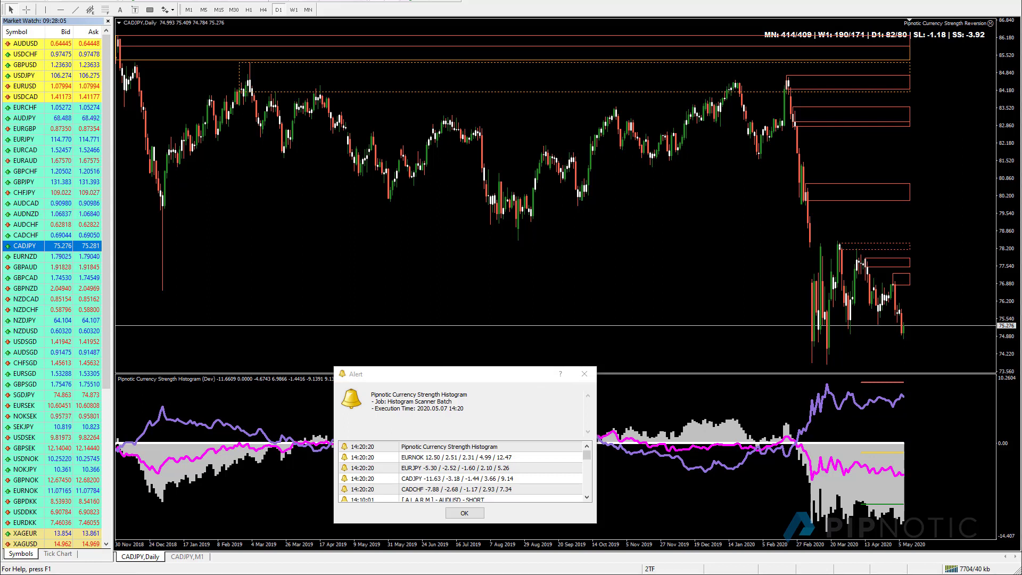
Step: Sketch a mean line on the CADJPY chart with lines diverging above and below it and arrows returning toward it, and clear the sketch
mouse_move(273, 288)
mouse_down()
mouse_move(830, 255)
mouse_move(756, 288)
mouse_up()
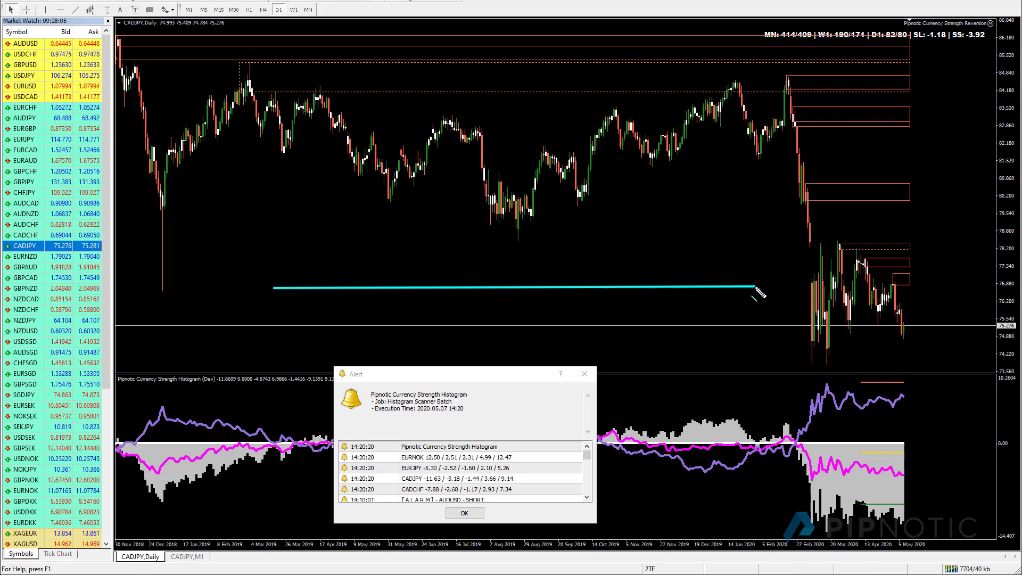
mouse_move(356, 287)
mouse_down()
mouse_move(417, 215)
mouse_move(497, 178)
mouse_up()
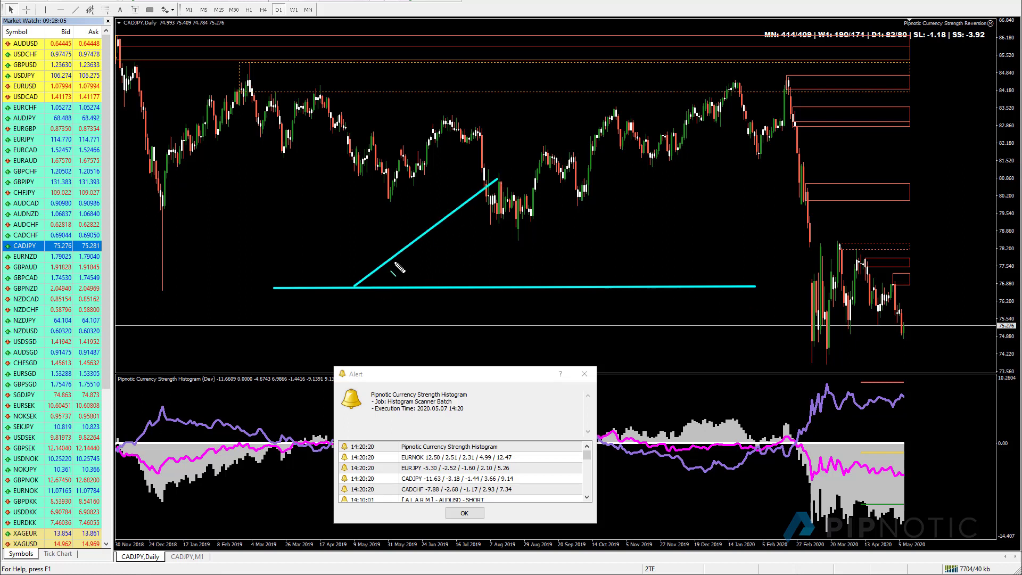
drag(355, 288, 501, 384)
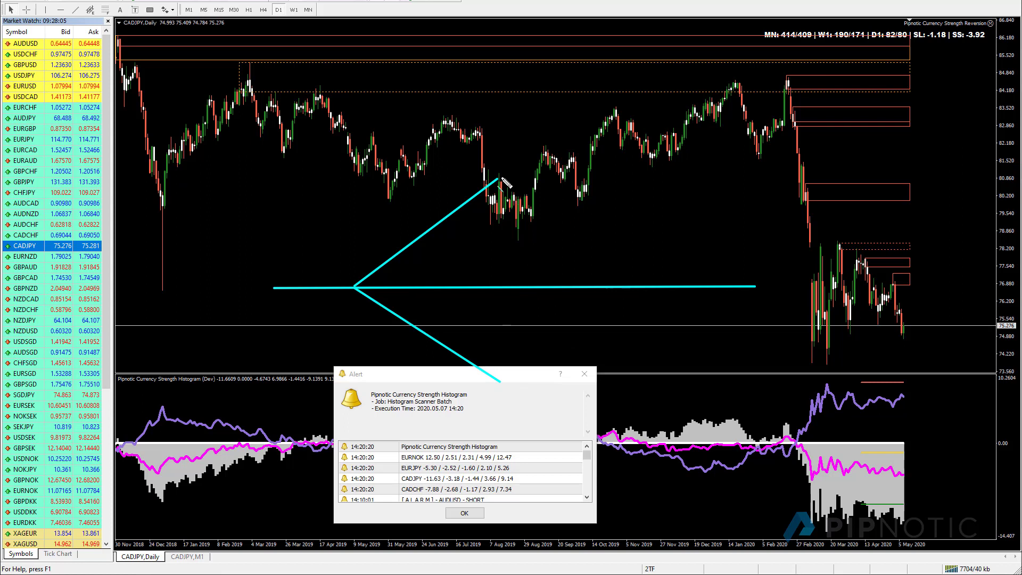
drag(498, 180, 545, 79)
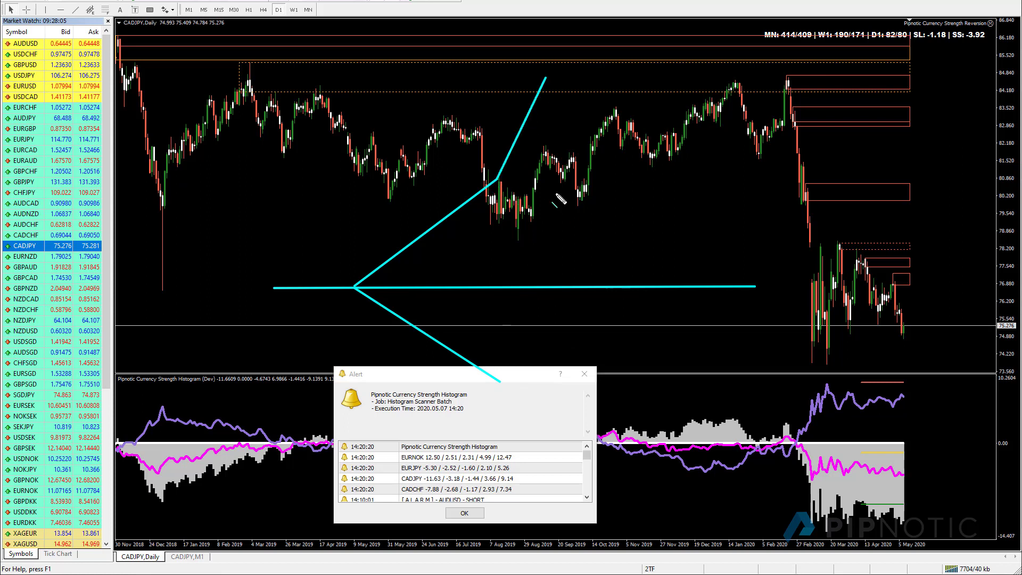
drag(499, 381, 532, 456)
mouse_move(543, 80)
mouse_down()
mouse_move(569, 247)
mouse_move(541, 196)
mouse_move(596, 192)
mouse_move(570, 247)
mouse_up()
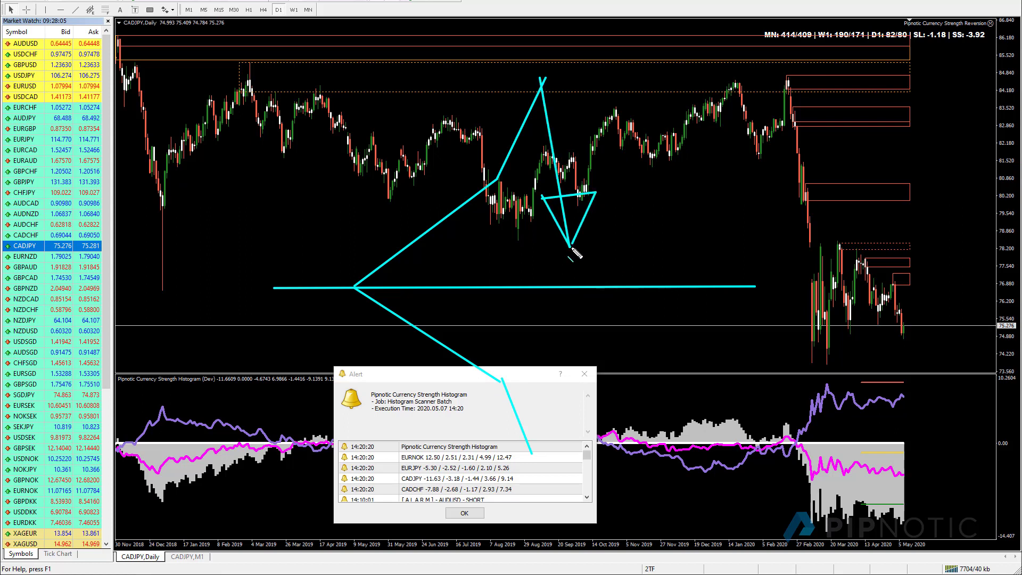
mouse_move(553, 387)
mouse_down()
mouse_move(573, 313)
mouse_move(535, 358)
mouse_move(587, 367)
mouse_move(574, 305)
mouse_up()
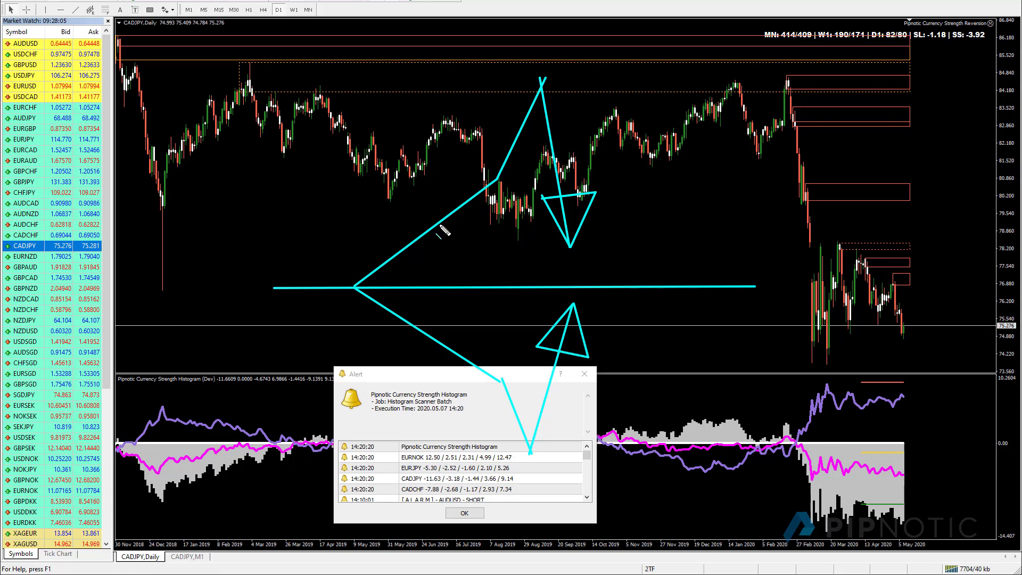
key(Escape)
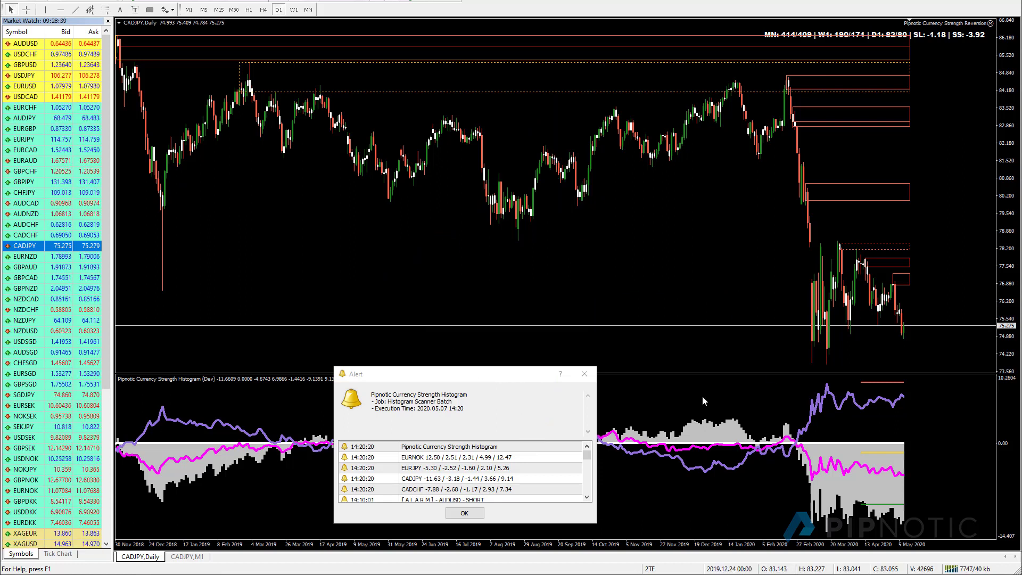
Step: Load the alerted CADCHF pair from the symbol list into the daily chart in place of CADJPY
click(458, 489)
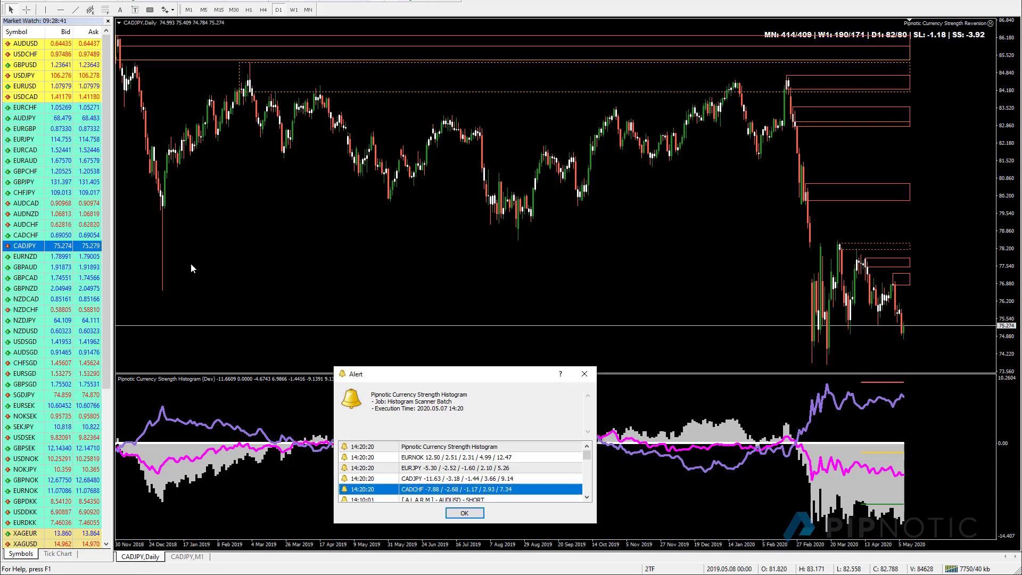
click(25, 235)
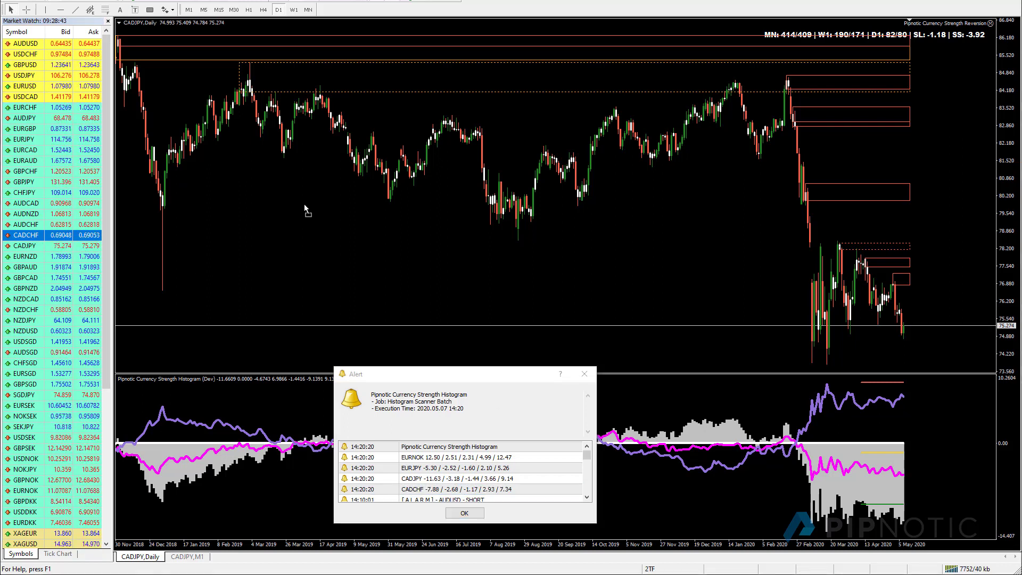
drag(305, 203, 304, 204)
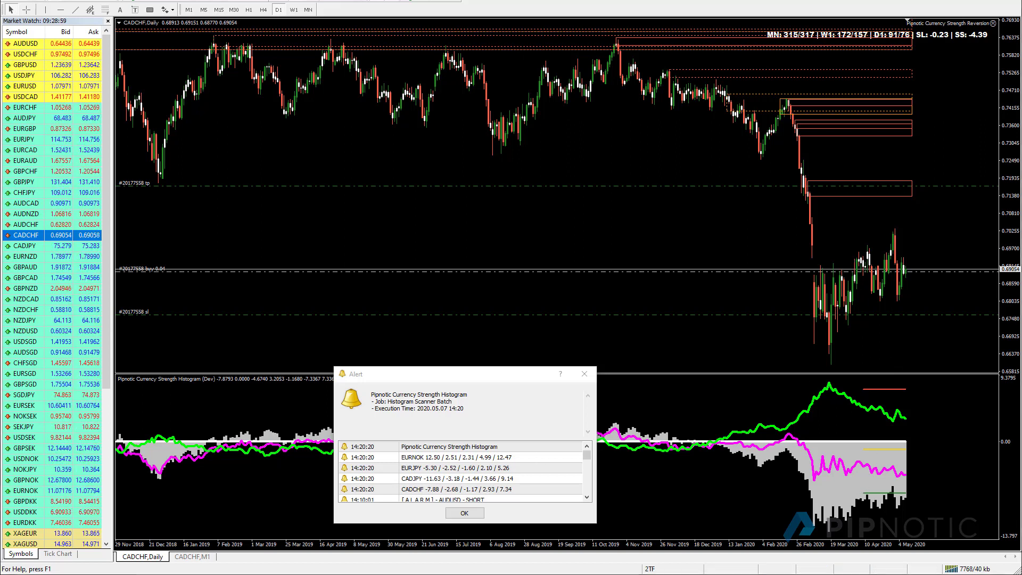
Step: Trace CADCHF's steep decline to its March 2020 low with temporary lines, and examine the longer daily history with its price zones
drag(787, 101, 833, 361)
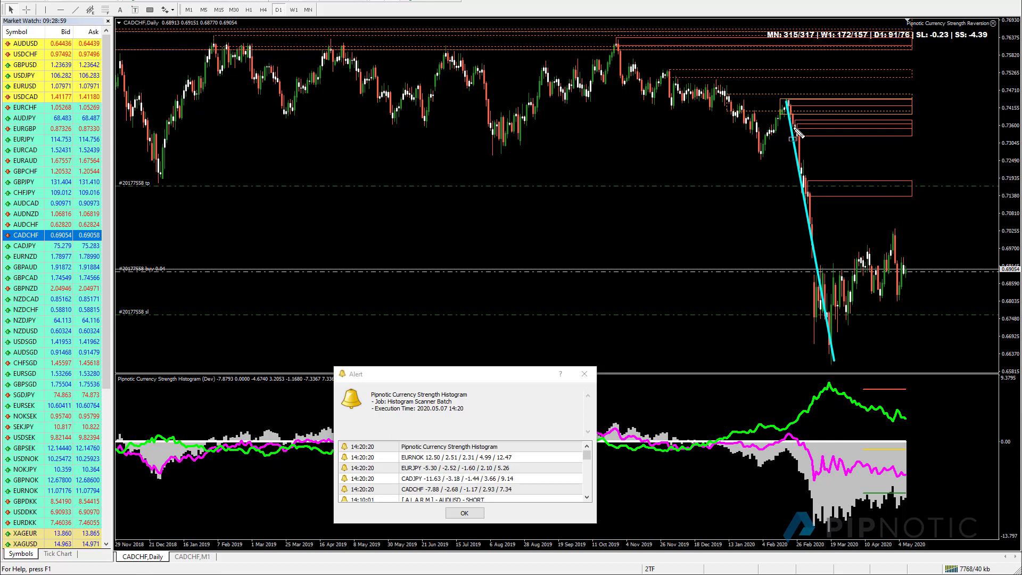
drag(795, 124, 864, 272)
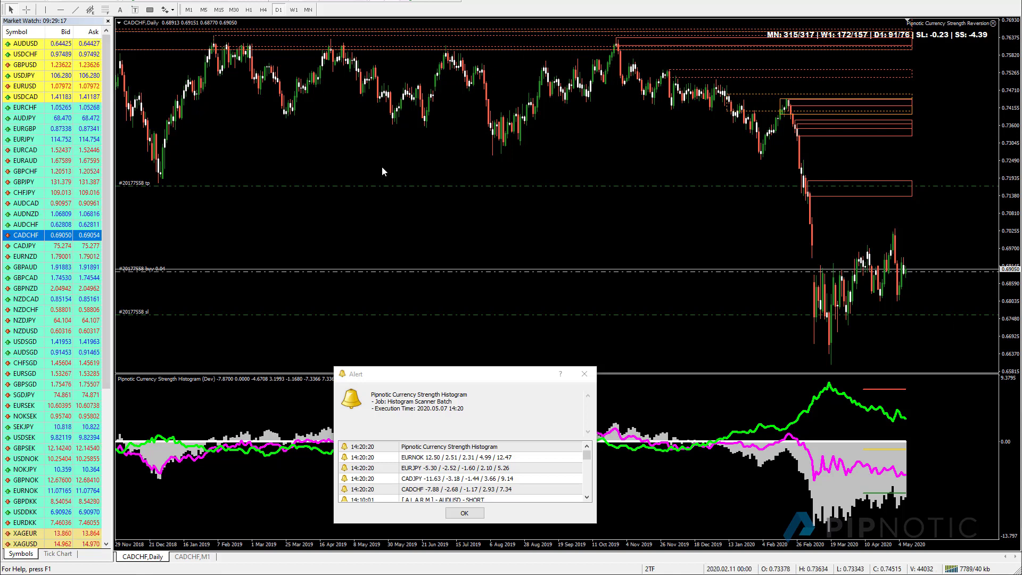
scroll(279, 140, down, 2)
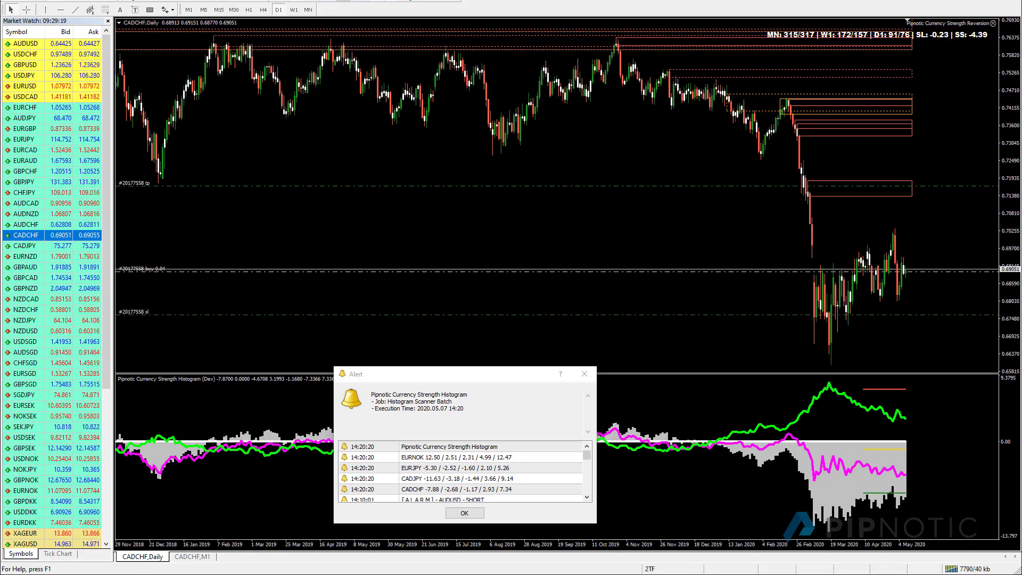
scroll(389, 157, down, 2)
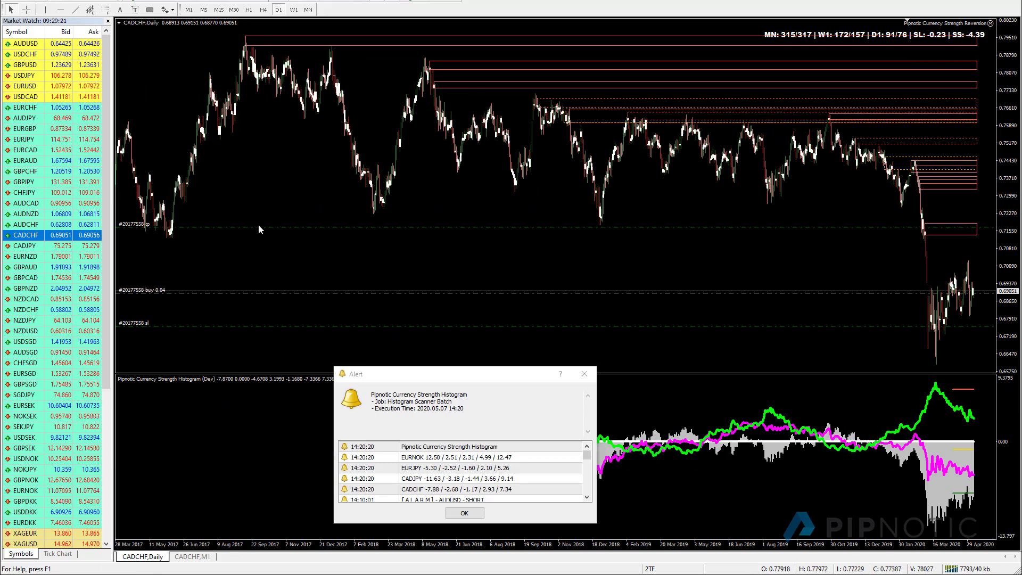
scroll(120, 133, up, 2)
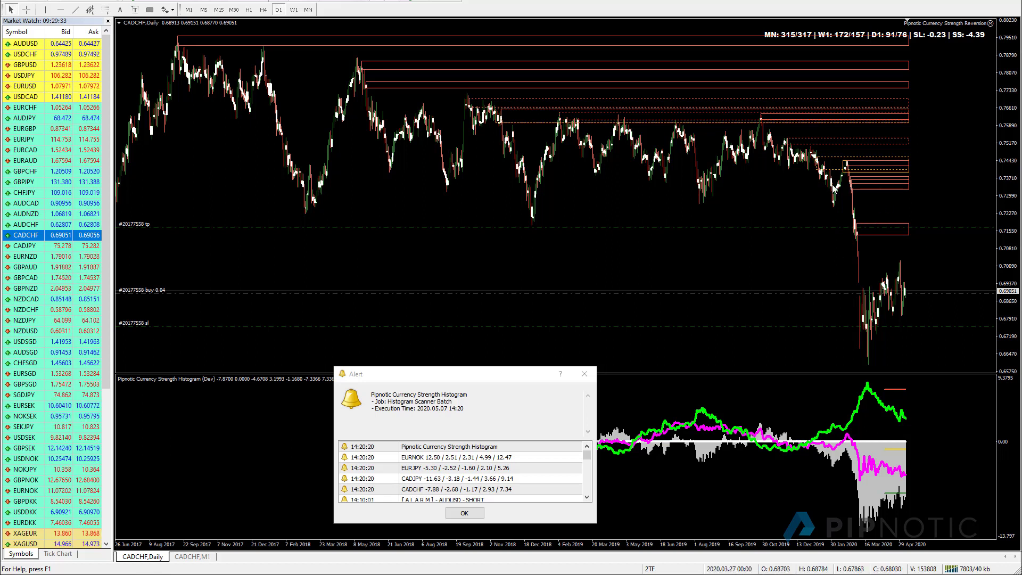
Step: Dismiss the alert window and rerun the histogram scan on CADCHF daily with EnableAlarmForAllSymbols set to true
click(469, 513)
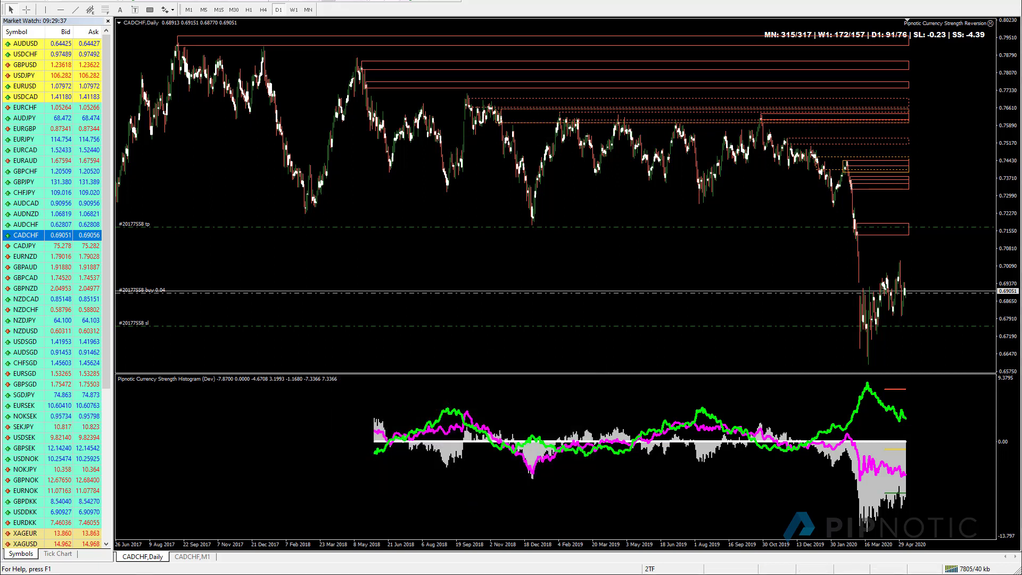
key(plus)
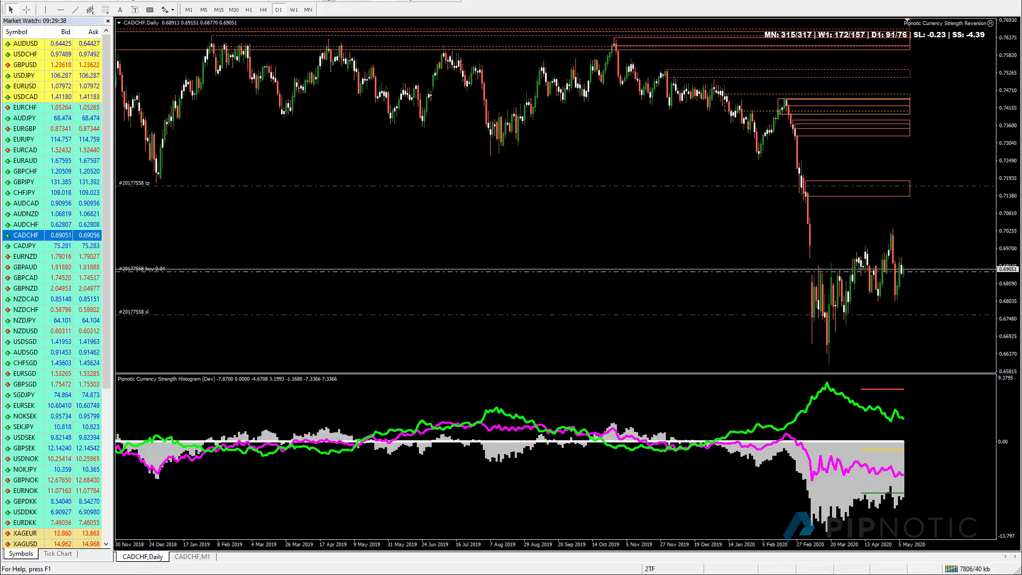
double_click(838, 451)
click(288, 308)
click(287, 308)
click(287, 315)
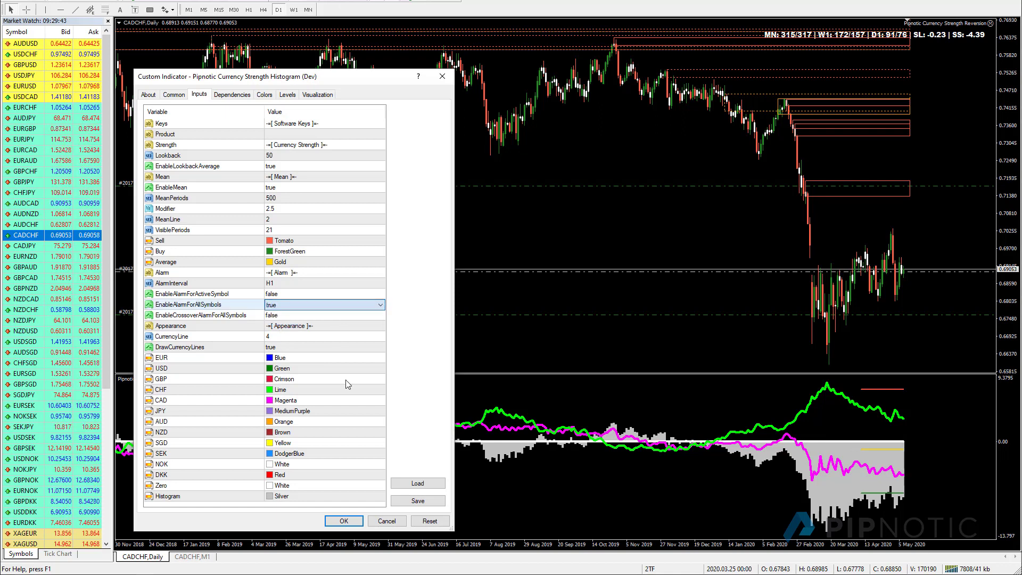
click(357, 522)
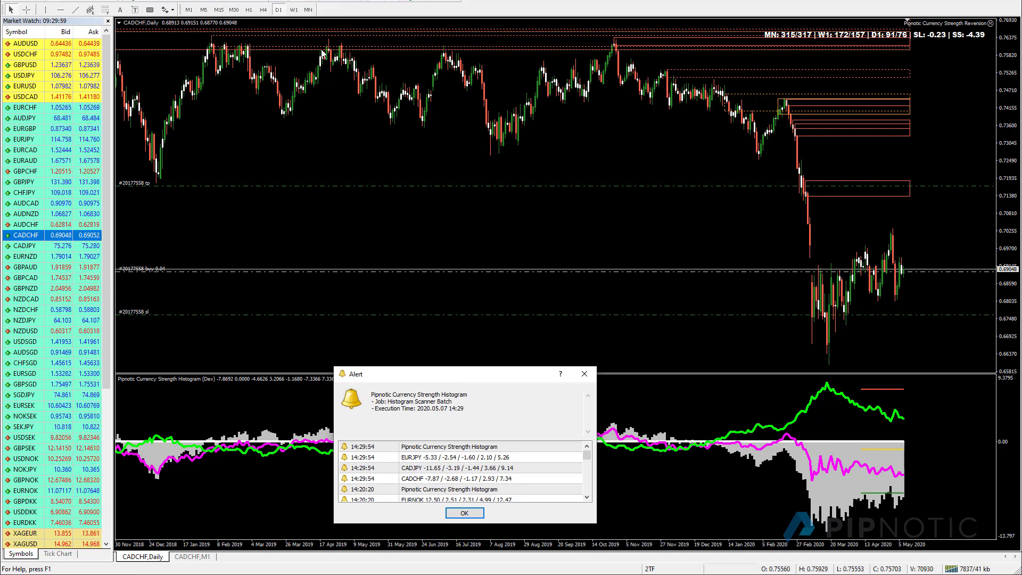
Step: Step the CADCHF chart down through the H4, H1 and M15 timeframes to M5
click(267, 12)
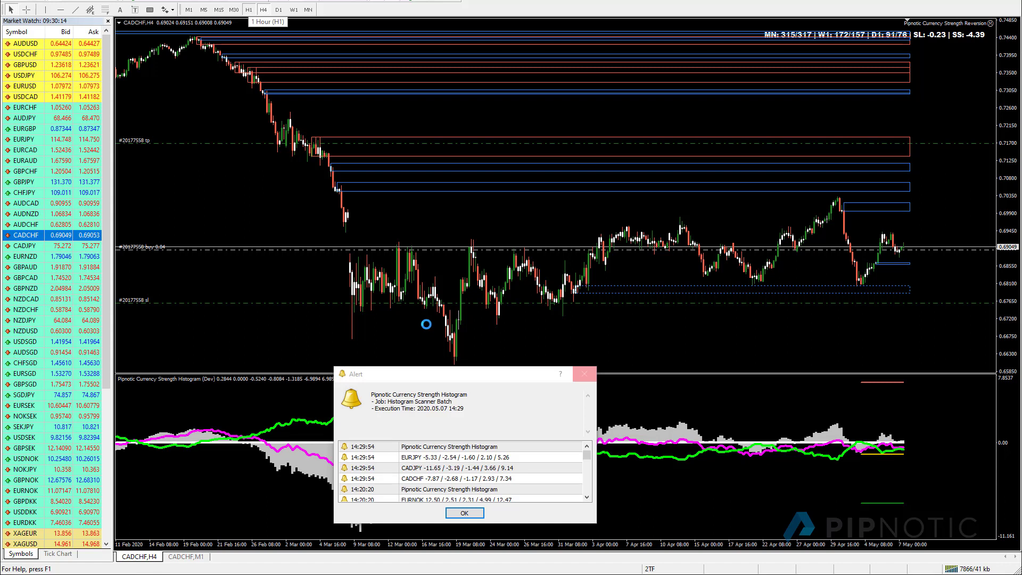
click(249, 9)
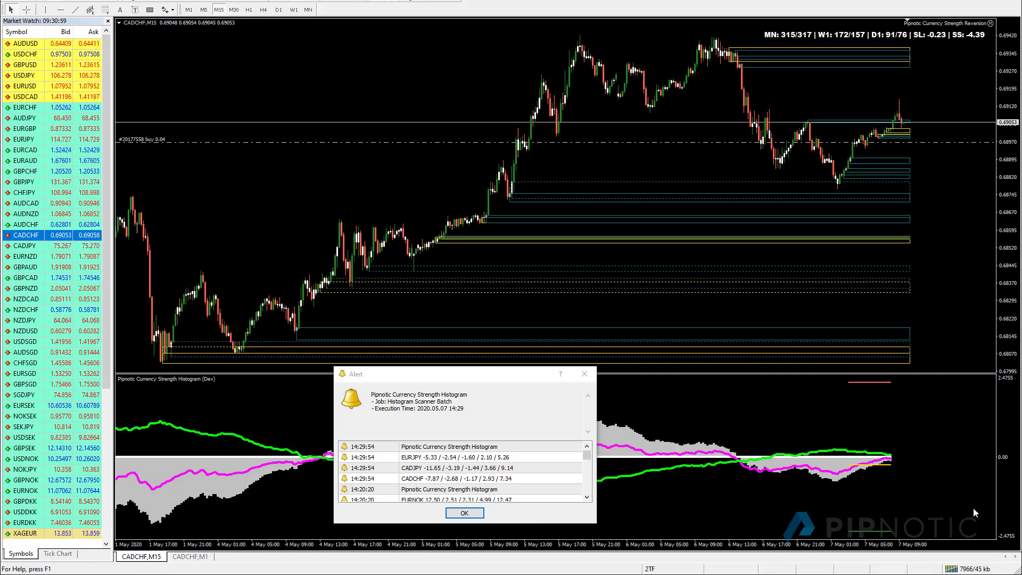
click(203, 9)
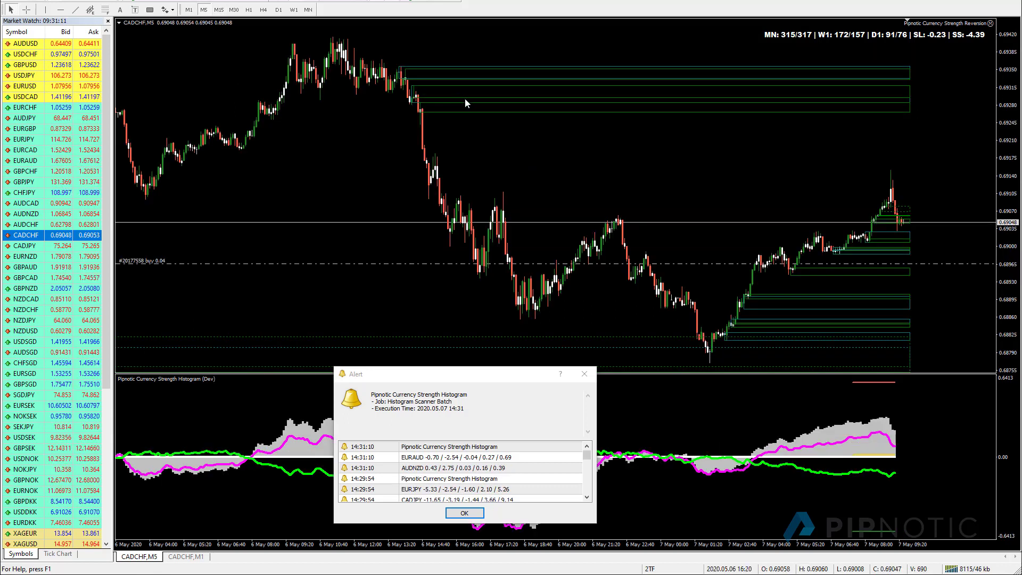
Step: Review the EURAUD and AUDNZD alerts and change the histogram indicator's EnableAlarmForAllSymbols input
click(421, 460)
click(423, 468)
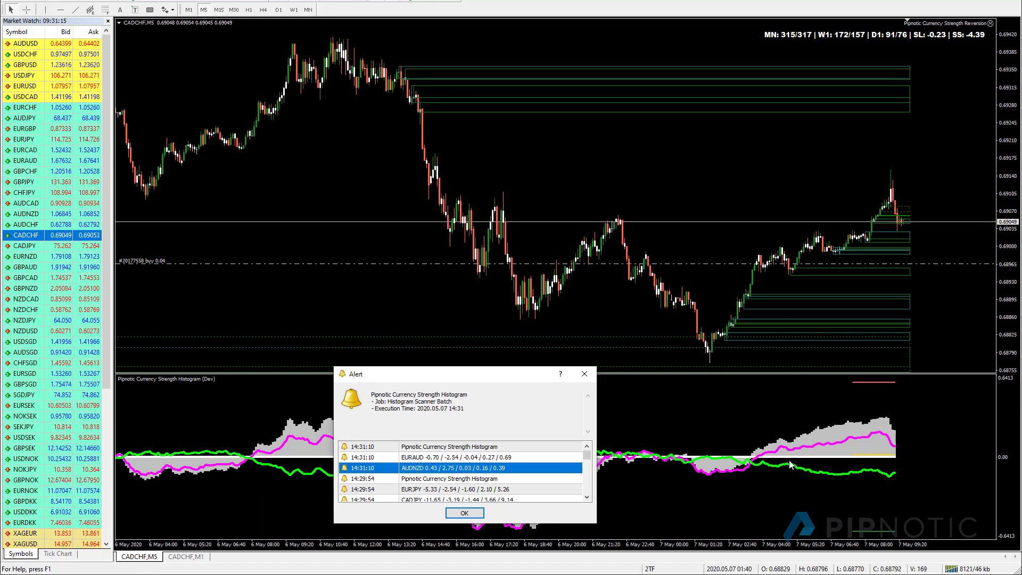
double_click(749, 468)
click(290, 308)
click(290, 308)
click(289, 315)
click(344, 520)
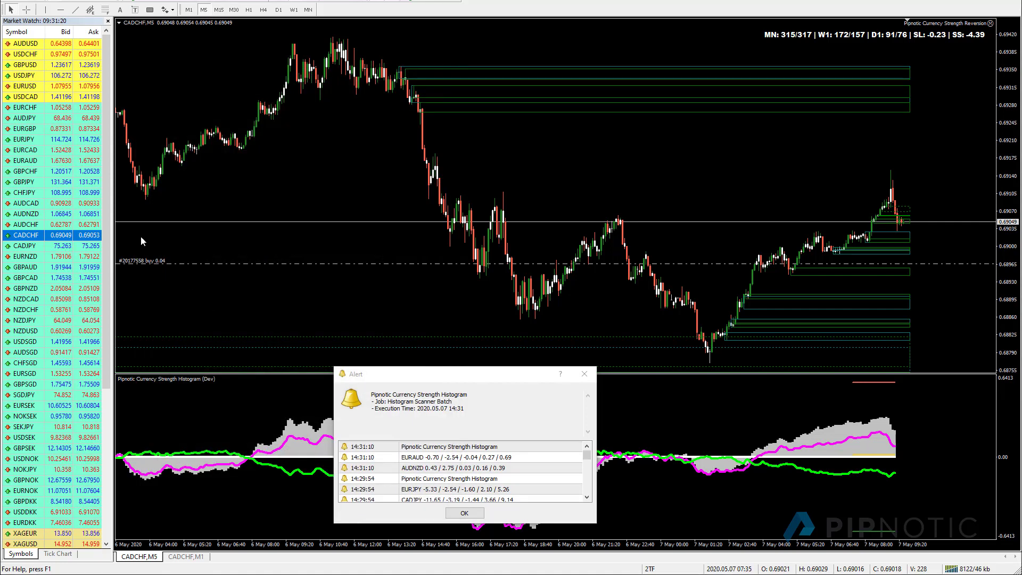
Step: Load the alerted EURAUD pair into the M5 chart in place of CADCHF and inspect its latest price drop
click(44, 160)
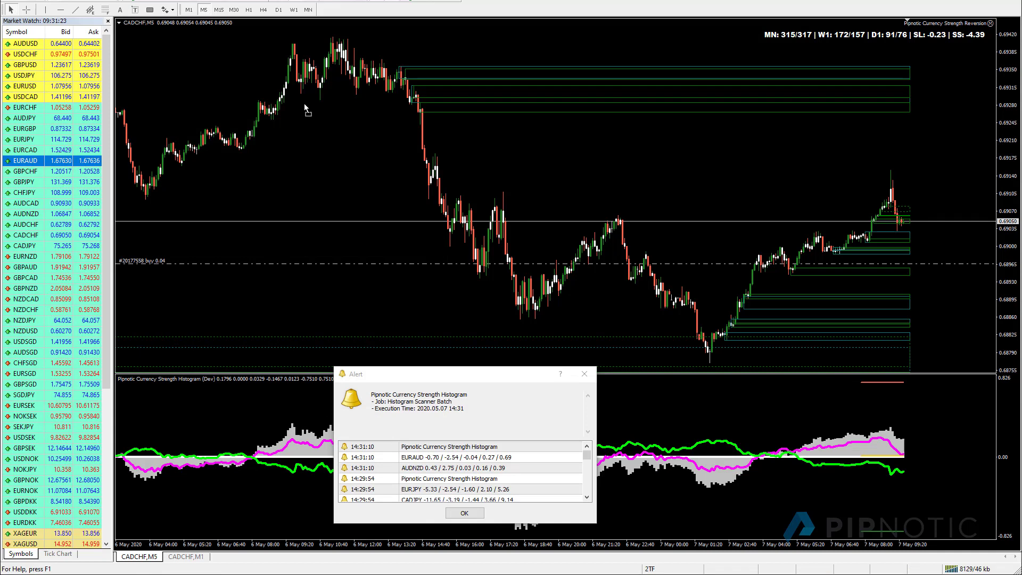
drag(520, 458, 439, 469)
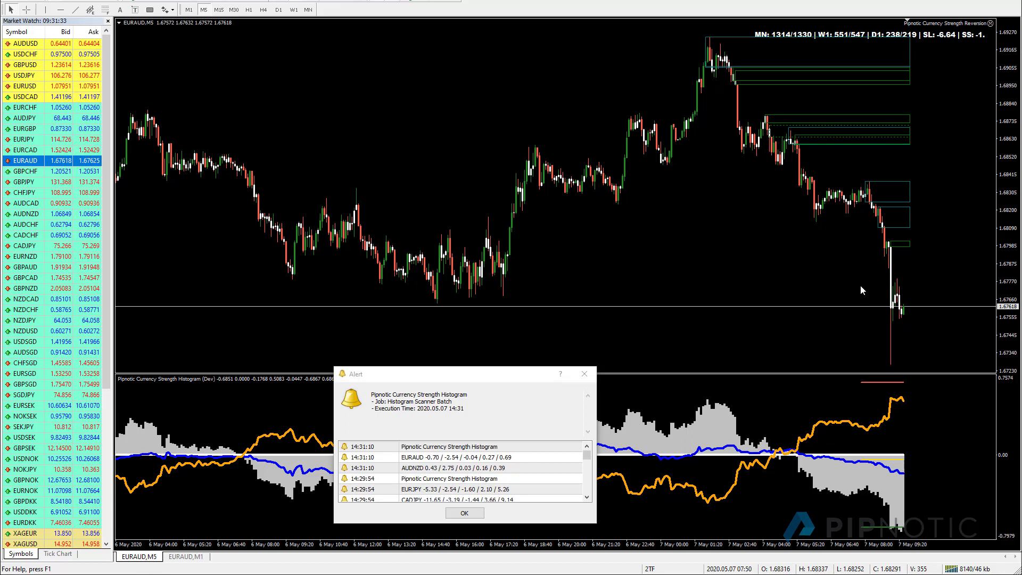
middle_click(894, 312)
middle_click(893, 314)
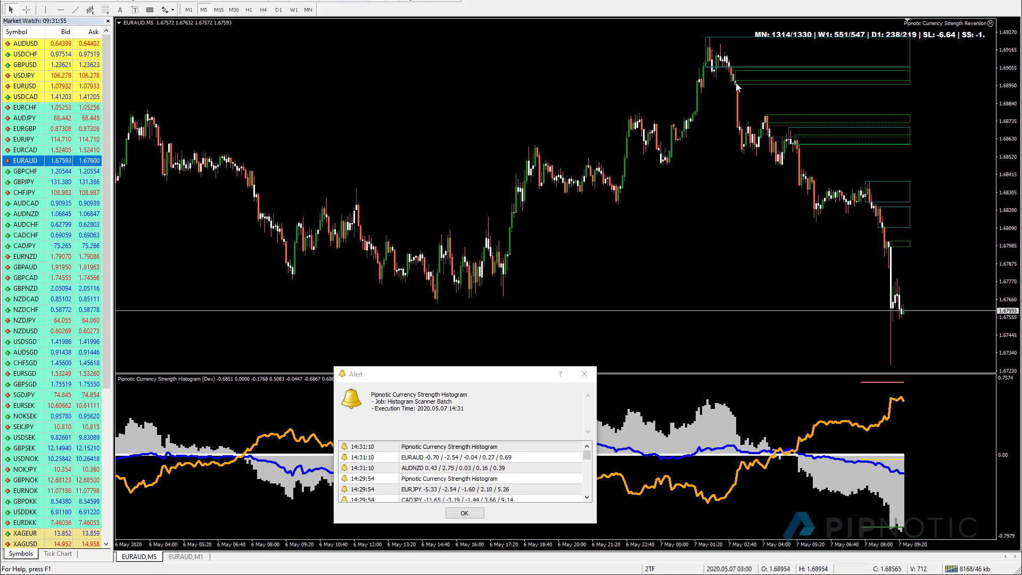
Step: Load the alerted AUDNZD pair into the chart in place of EURAUD and raise the timeframe through M30 to H1
click(425, 468)
click(33, 203)
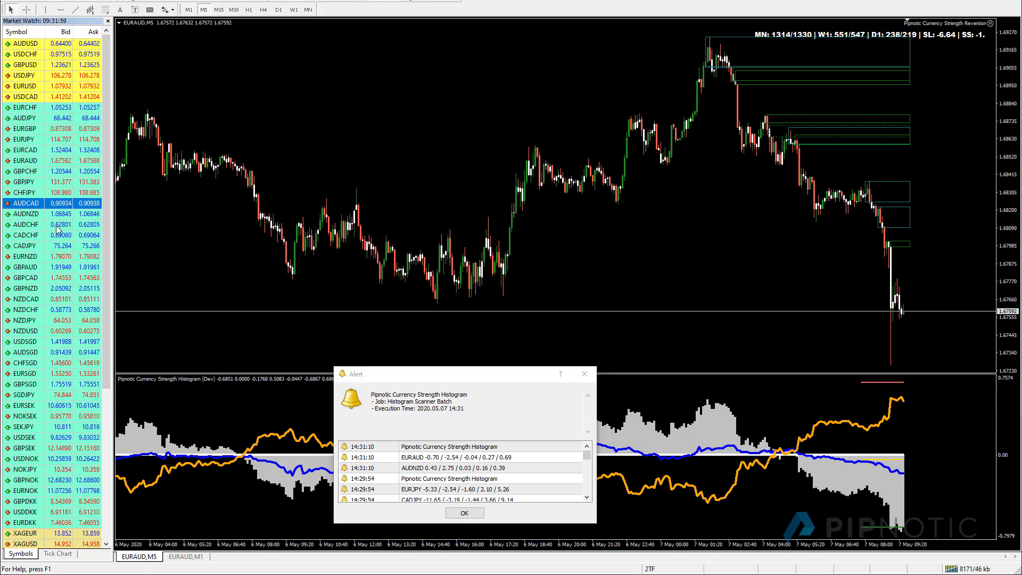
key(Down)
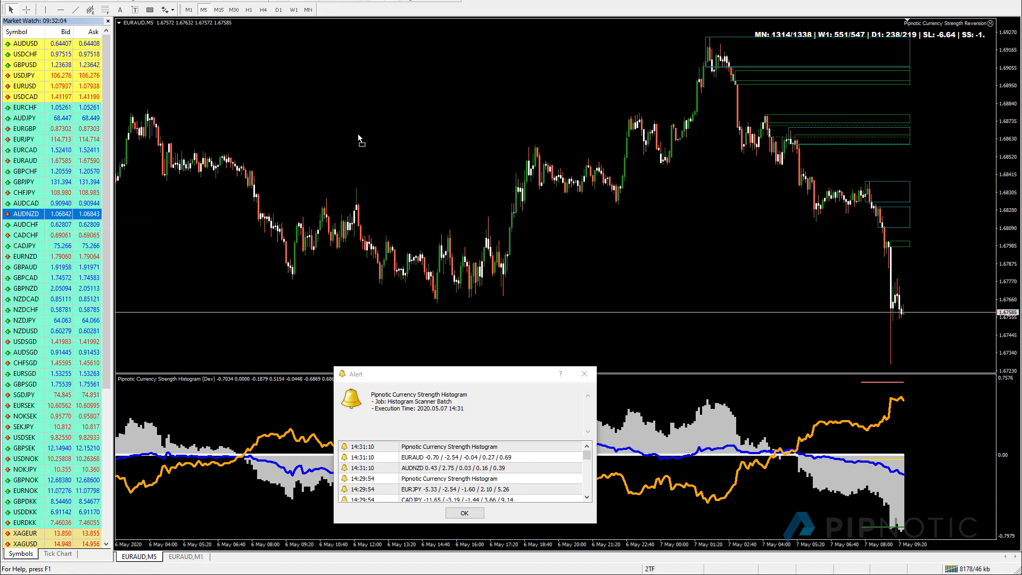
drag(359, 140, 360, 137)
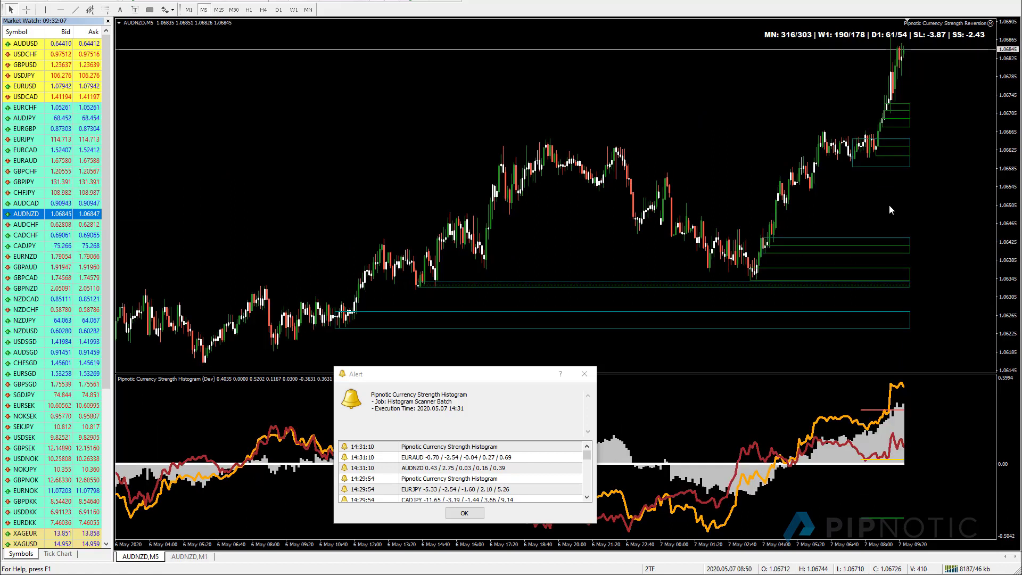
click(218, 10)
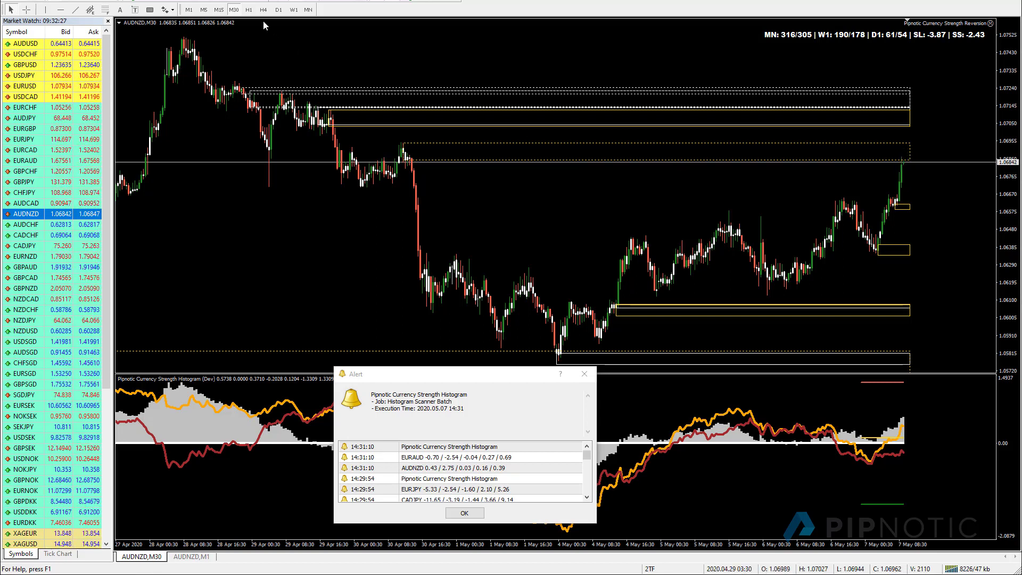
click(248, 10)
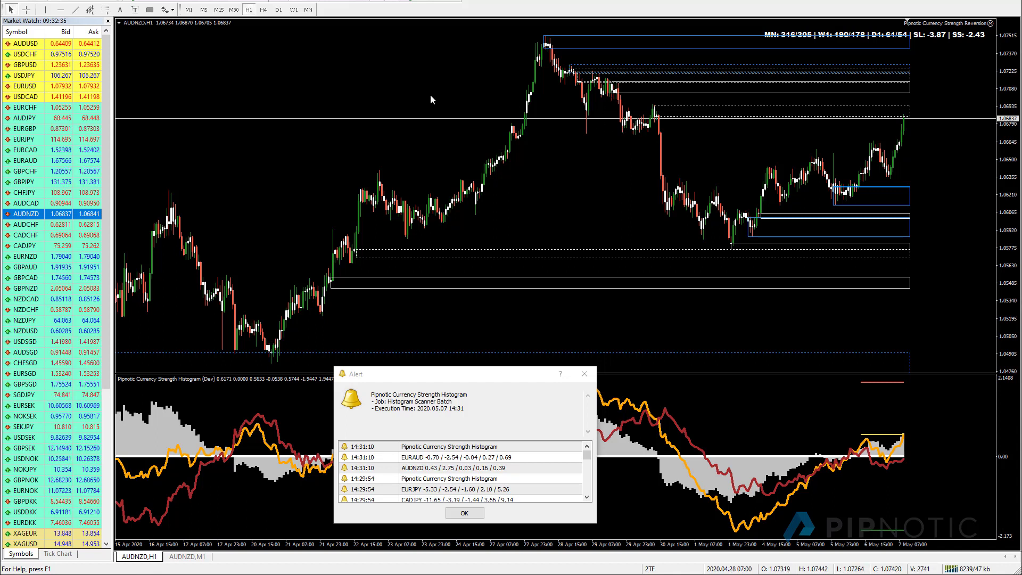
Step: Draw a rectangular price zone on AUDNZD H1, refresh the chart, and move the zone to about 1.06853–1.07044 above the current price
drag(511, 126, 542, 145)
right_click(343, 63)
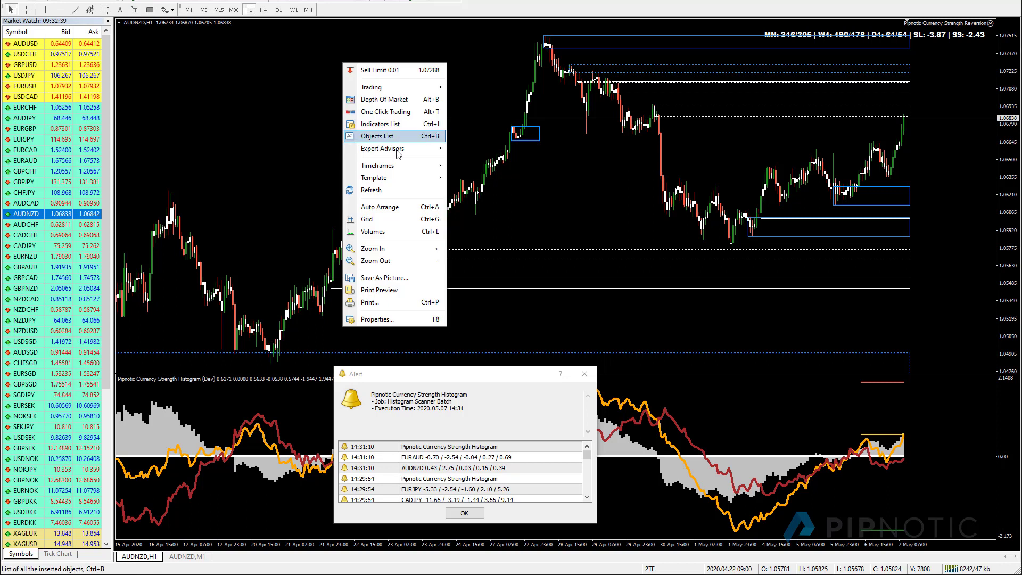
click(394, 192)
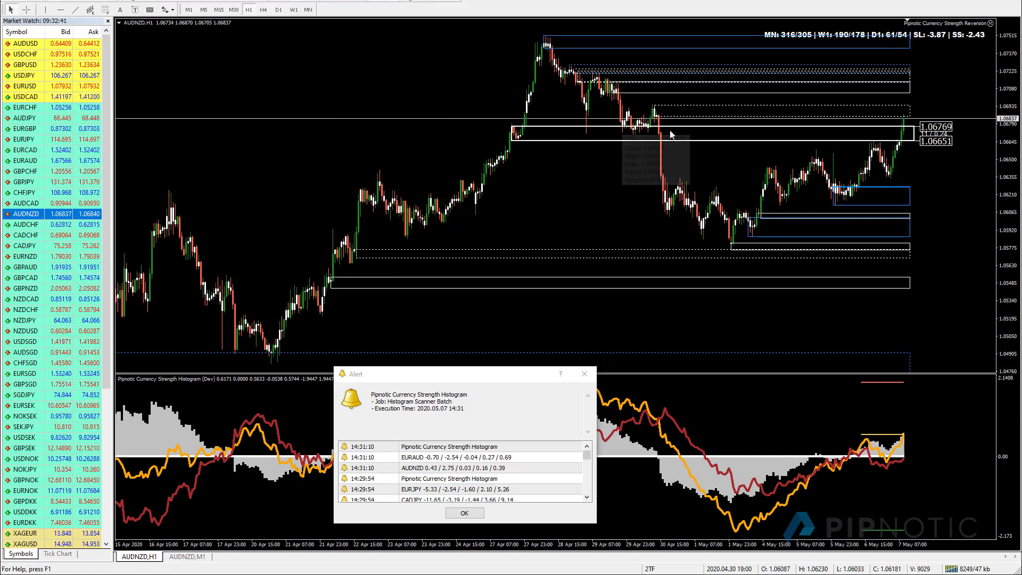
drag(510, 141, 647, 93)
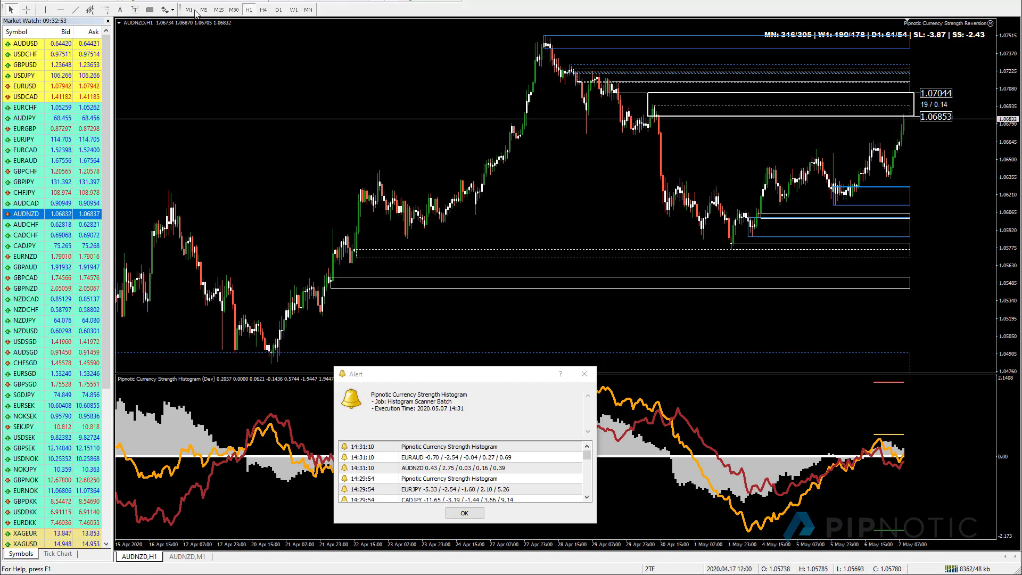
Step: Switch the AUDNZD chart to the M1 timeframe and compress its price scale to show the area around the 1.06853 zone edge
key(m)
key(1)
key(Return)
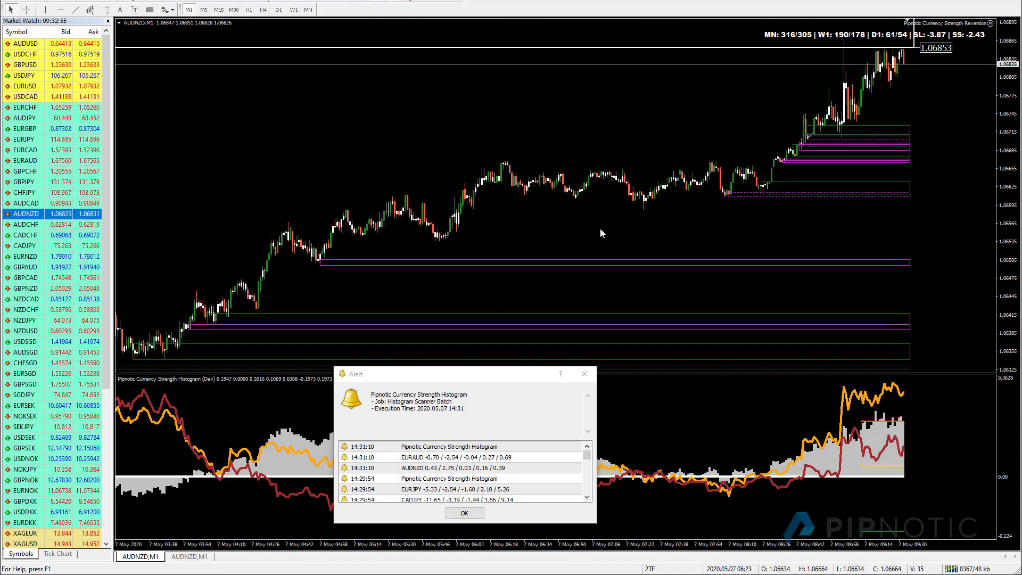
drag(1013, 100, 1014, 123)
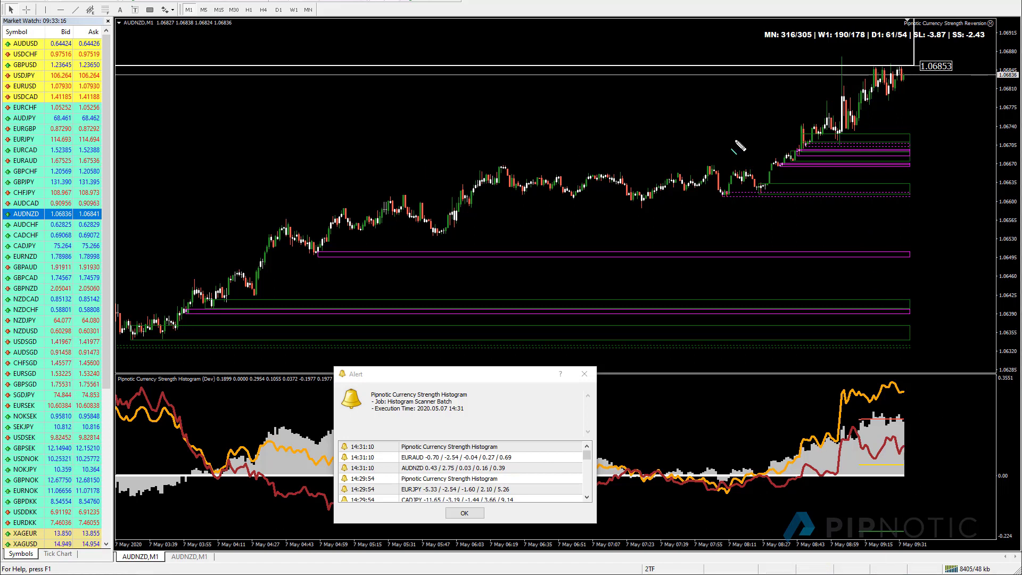
Step: Annotate AUDNZD M1 with freehand curves and divergence lines, rising along price and falling along the histogram, and mark the recent spike high
drag(768, 472, 858, 426)
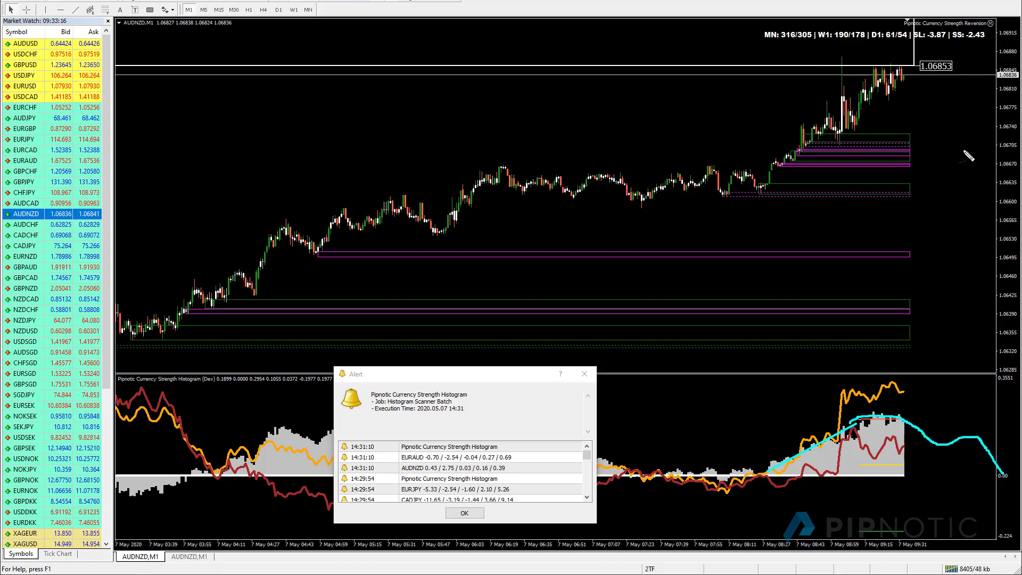
drag(781, 163, 883, 88)
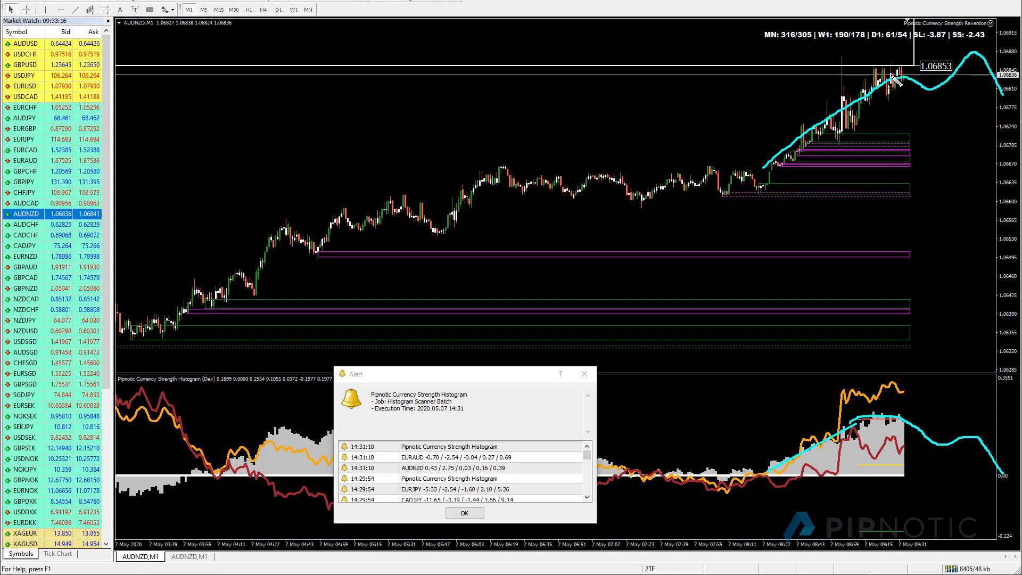
drag(855, 81, 959, 38)
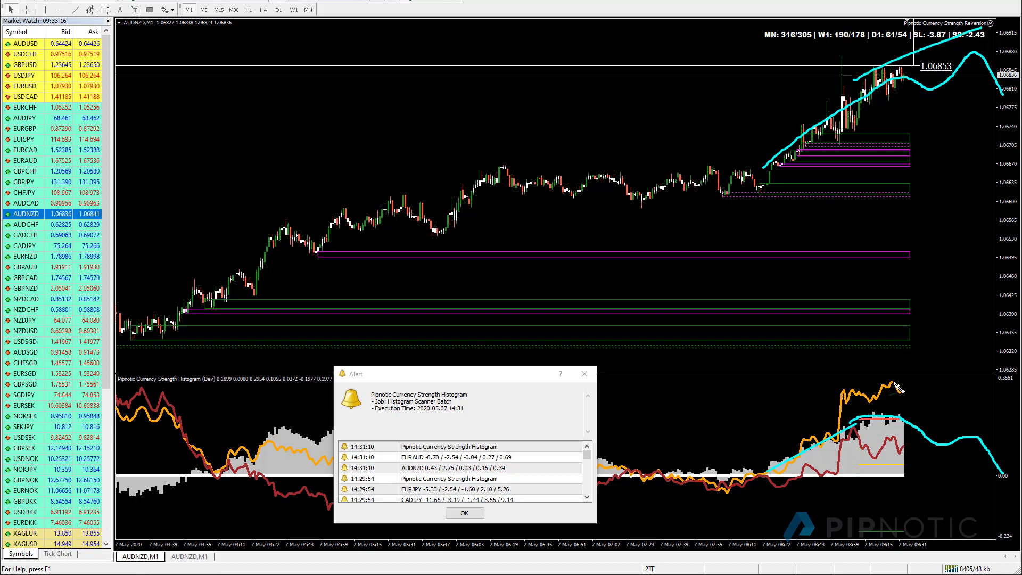
drag(876, 395, 990, 411)
key(ctrl+z)
drag(894, 405, 979, 430)
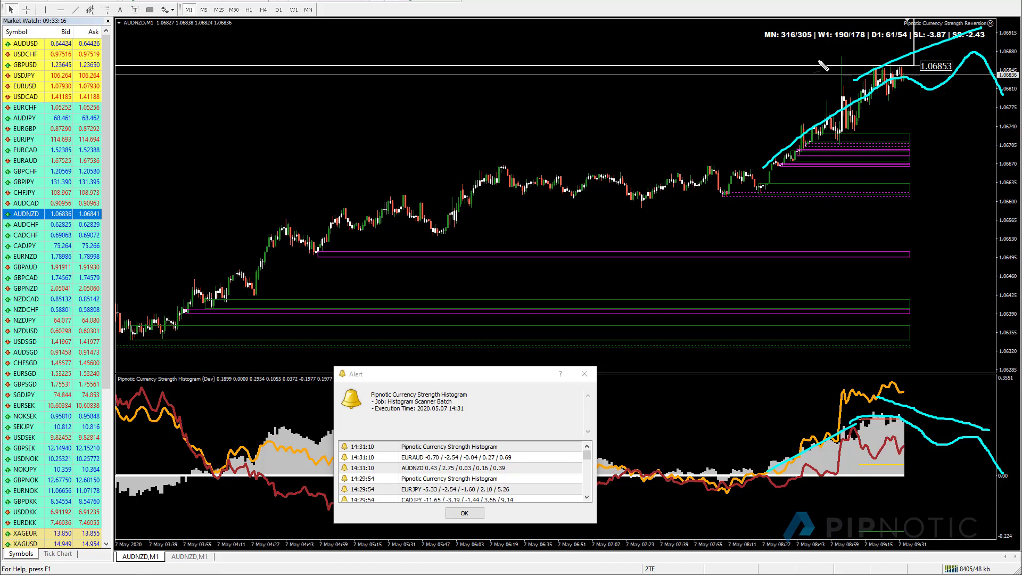
mouse_move(829, 56)
mouse_down()
mouse_move(859, 62)
mouse_move(865, 47)
mouse_up()
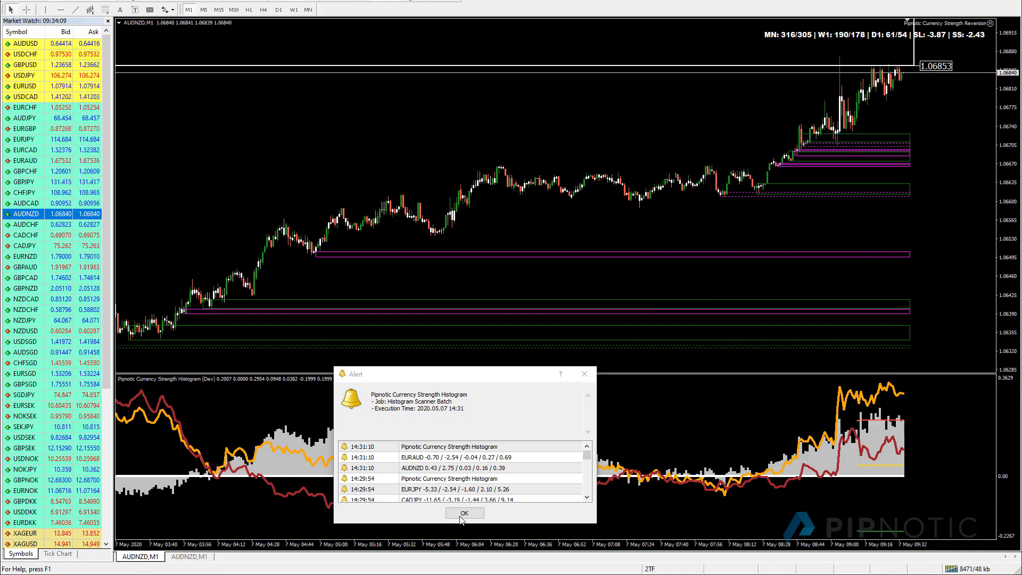
Step: Dismiss the old alert, rerun the scan by setting the histogram's EnableAlarmForAllSymbols input to true, and reposition the new alert window
click(463, 513)
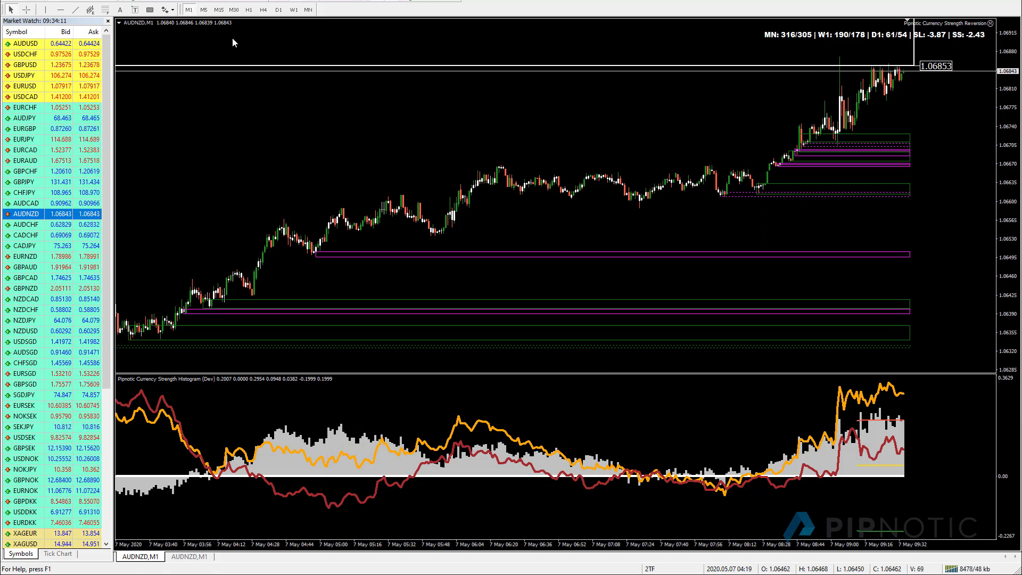
double_click(386, 477)
click(292, 302)
click(292, 304)
click(292, 304)
click(295, 315)
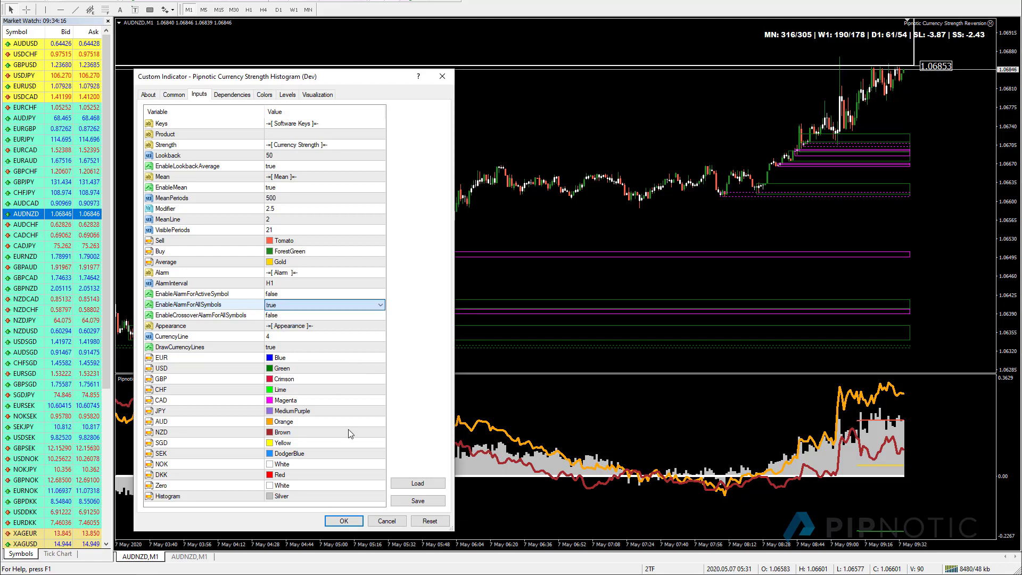
click(355, 525)
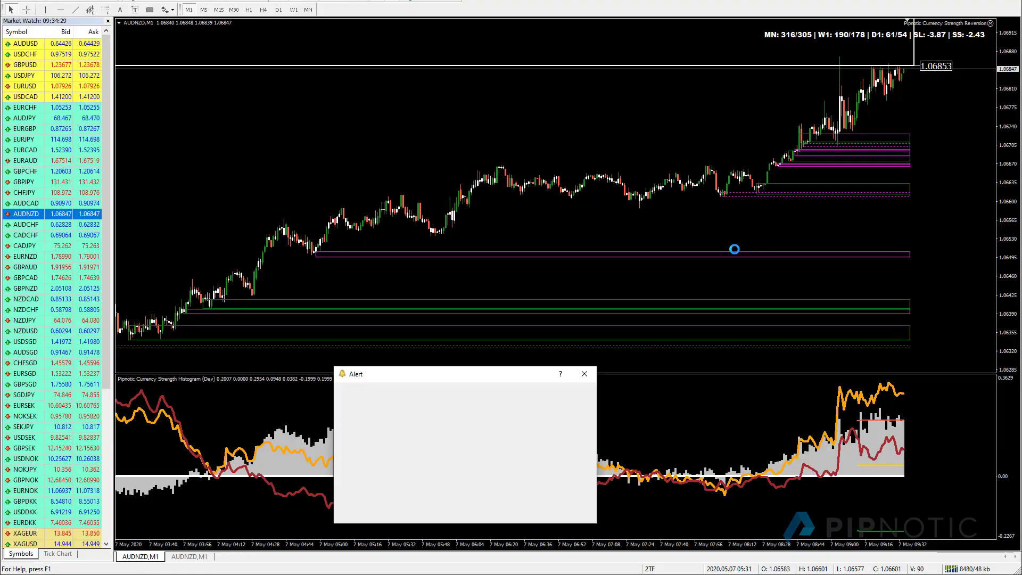
drag(500, 376, 541, 136)
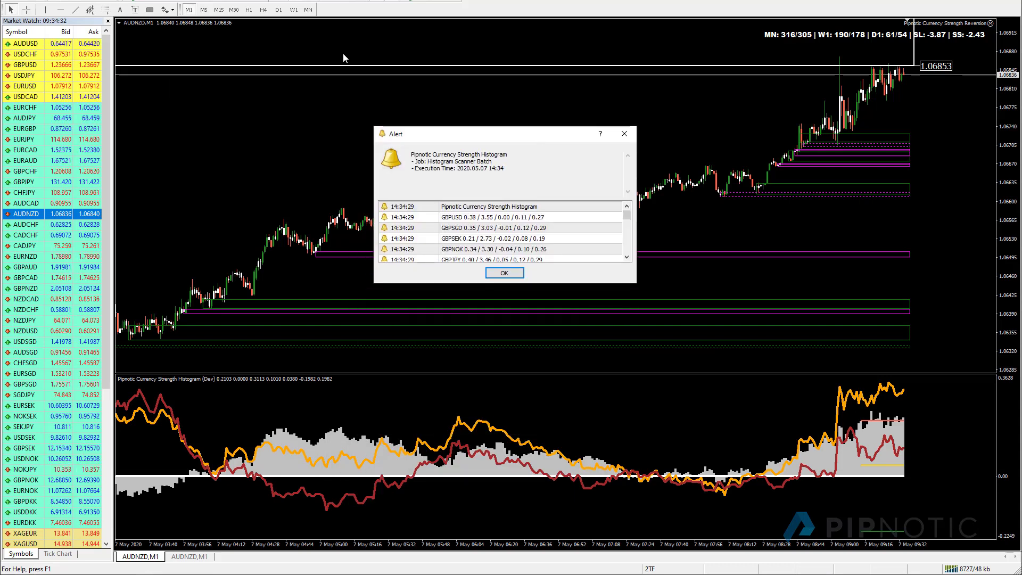
Step: Set the strength histogram's EnableAlarmForAllSymbols input to false and apply the change
double_click(490, 467)
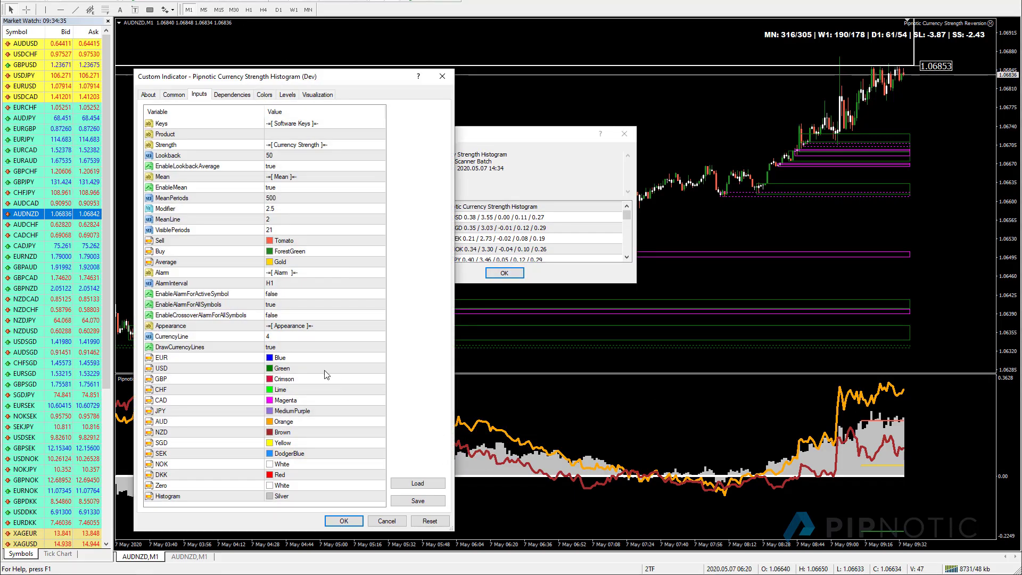
double_click(277, 305)
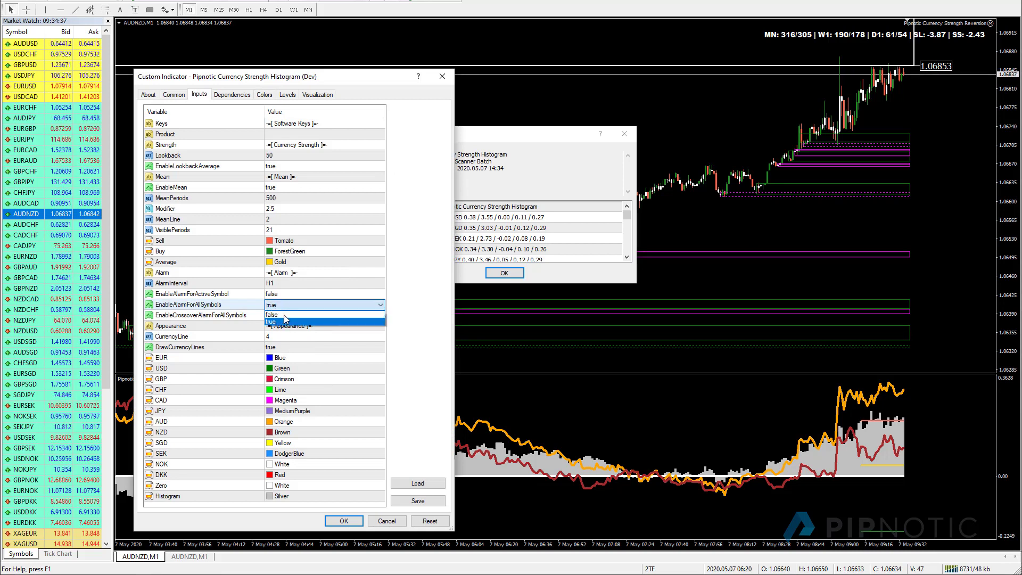
click(283, 314)
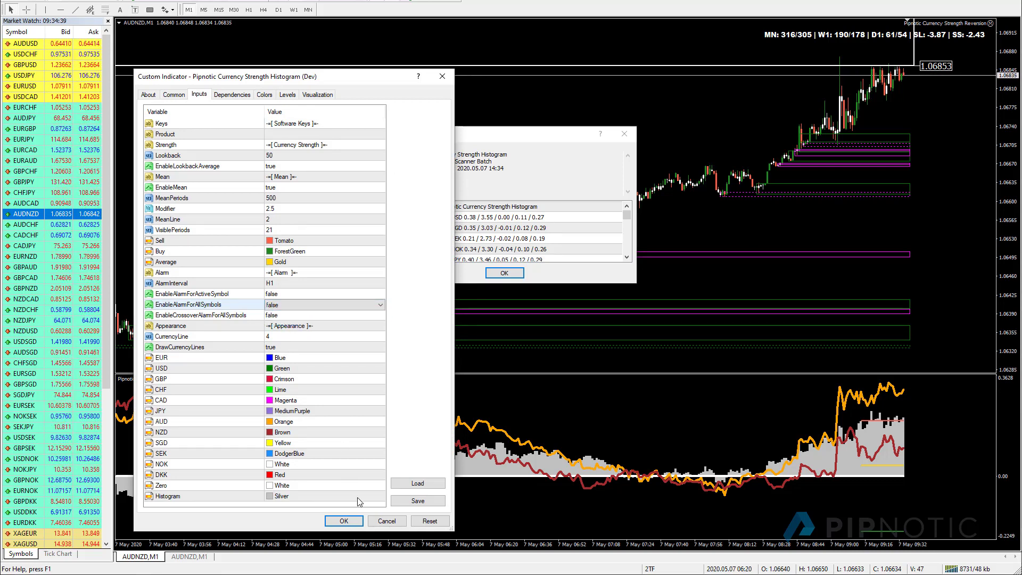
click(346, 523)
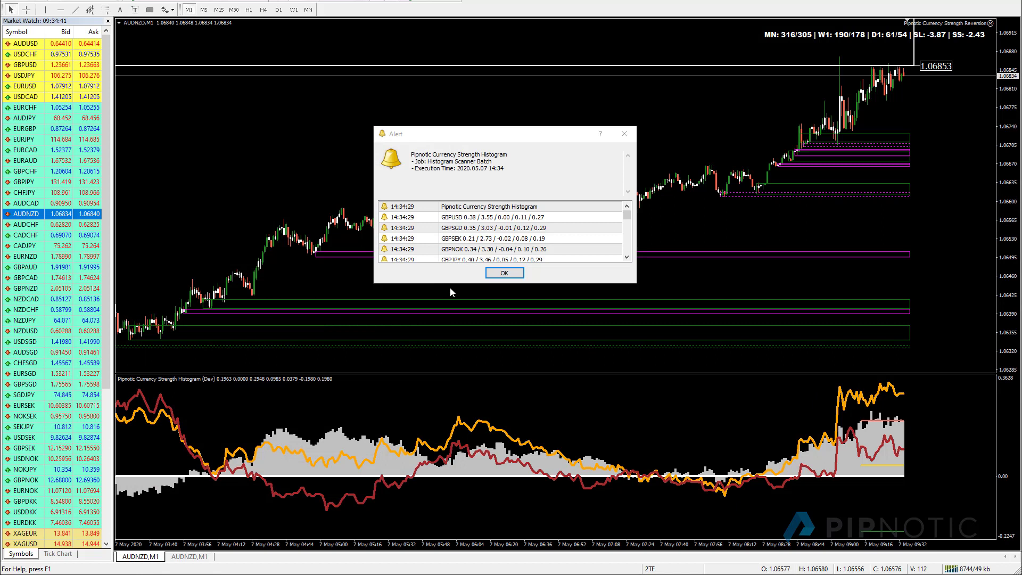
Step: Enlarge the alert list, load the alerted GBPUSD pair into the M1 chart in place of AUDNZD, and compress the price scale
drag(447, 283, 434, 555)
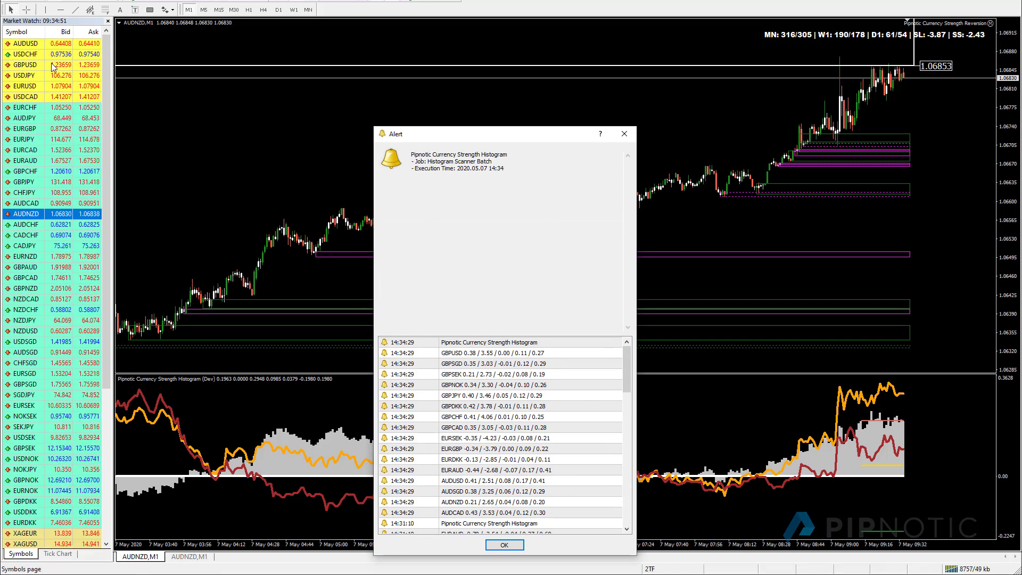
click(69, 64)
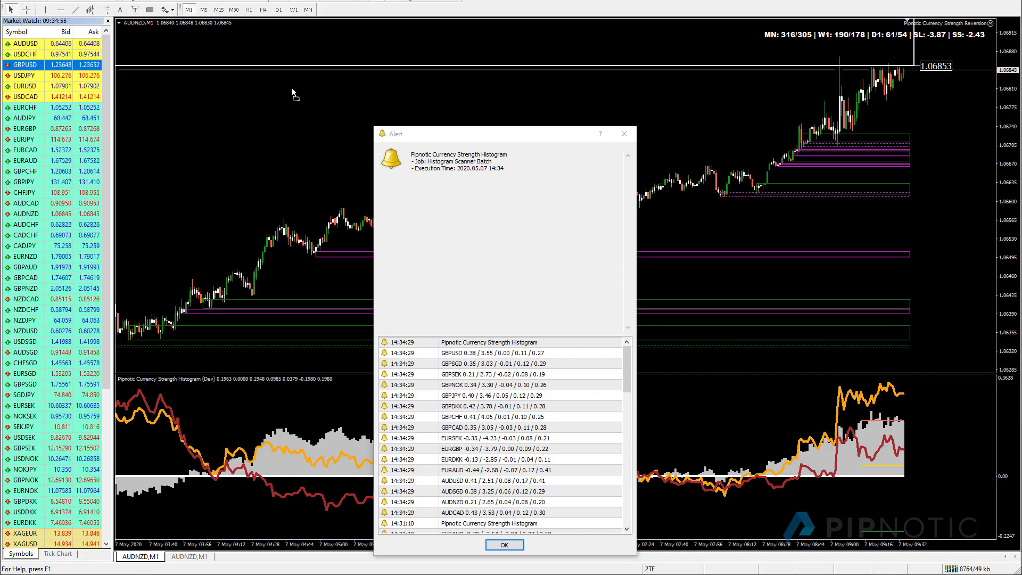
drag(69, 65, 292, 89)
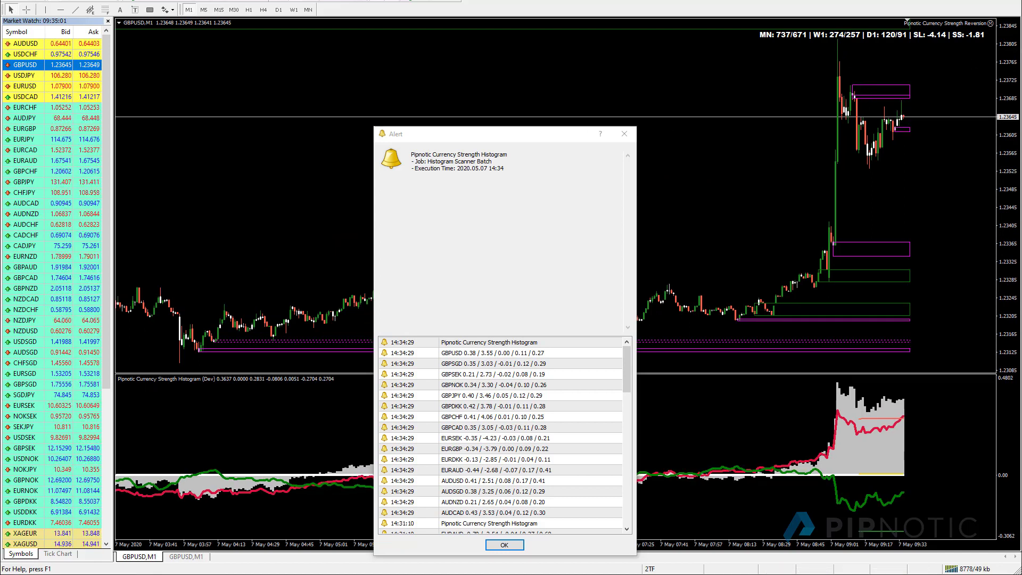
drag(1016, 71, 1012, 109)
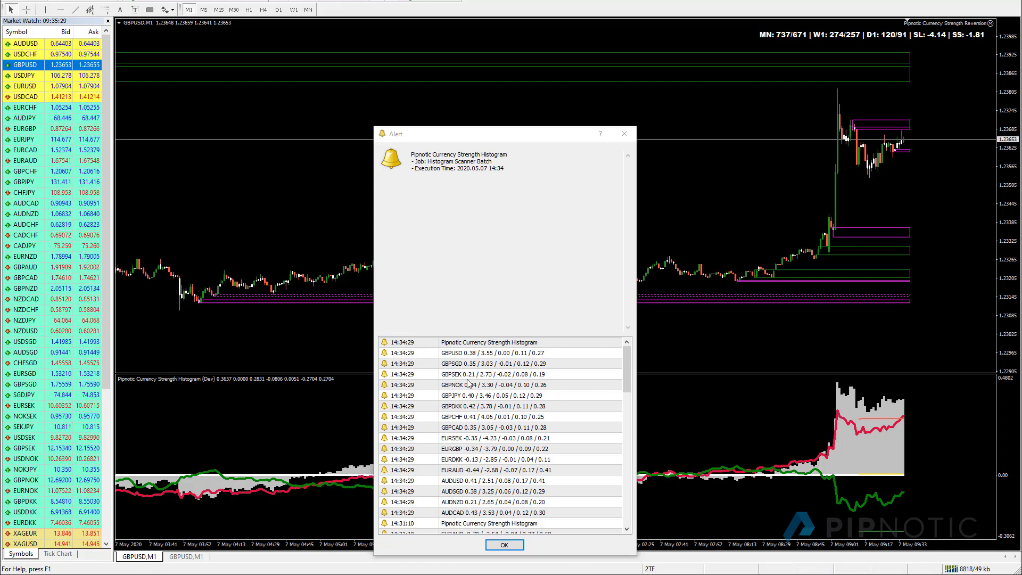
Step: Load the alerted GBPSGD pair in place of GBPUSD and inspect it on M30 before returning to M1
click(461, 364)
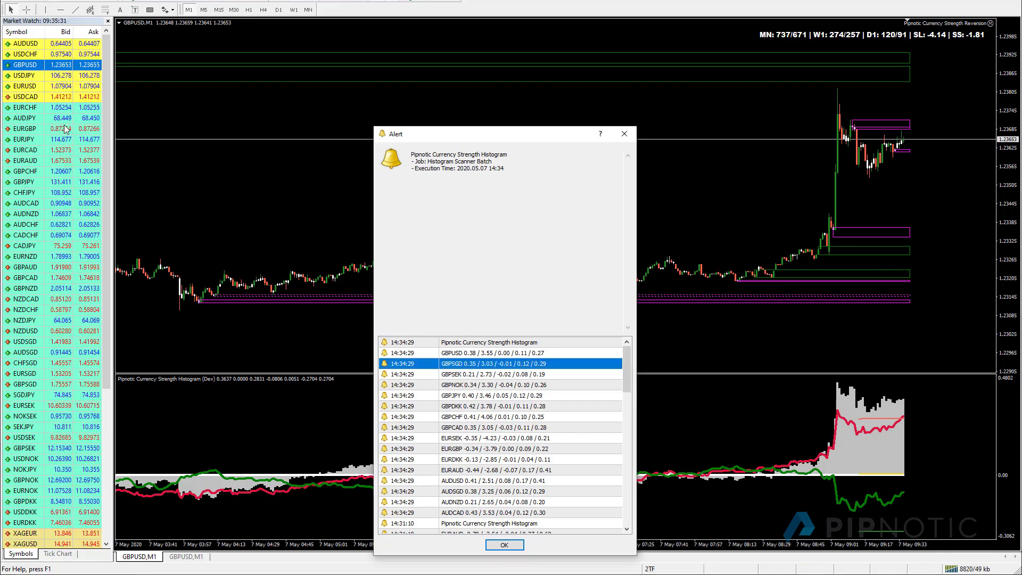
click(35, 384)
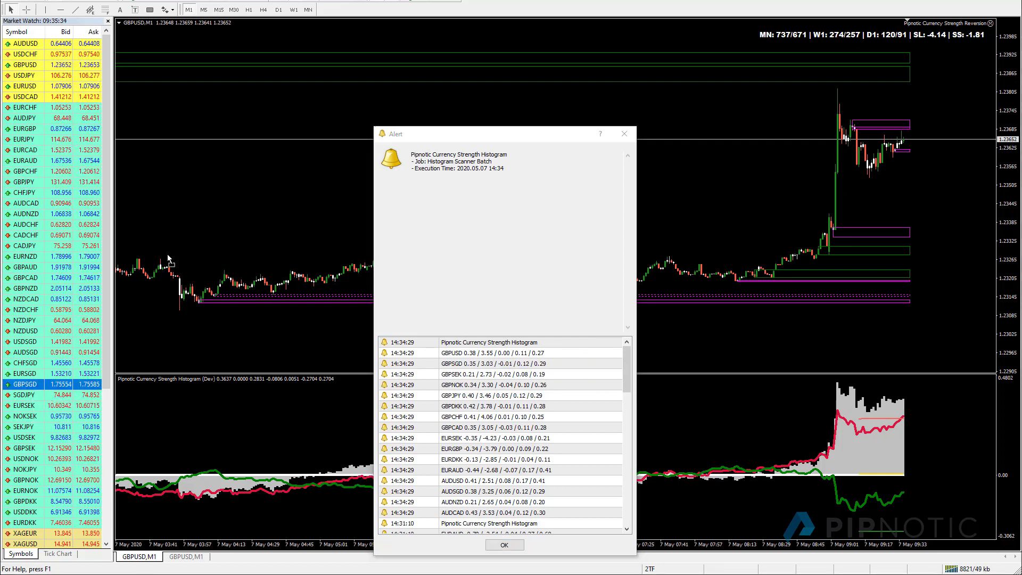
drag(169, 261, 169, 261)
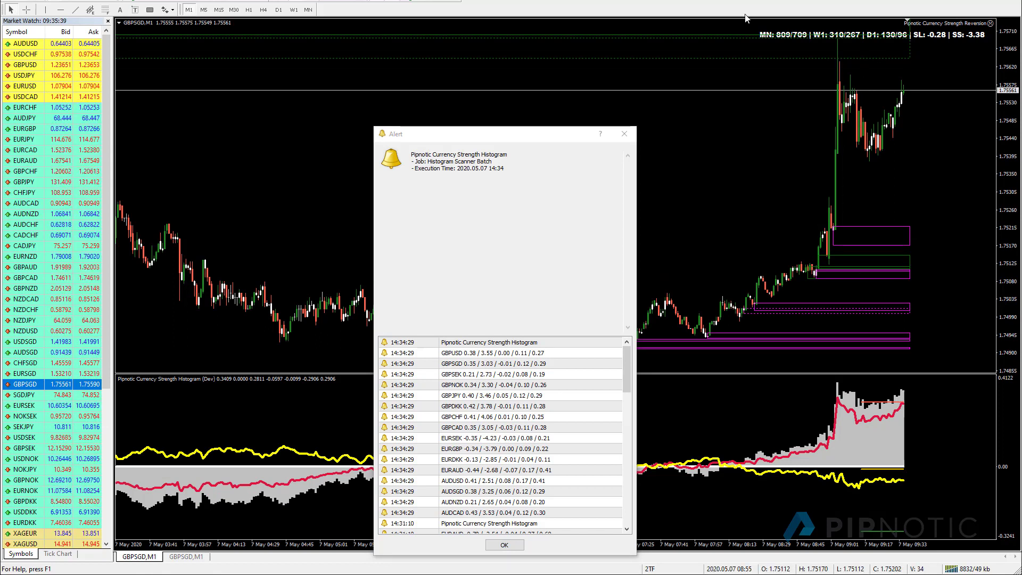
drag(1018, 74, 1019, 134)
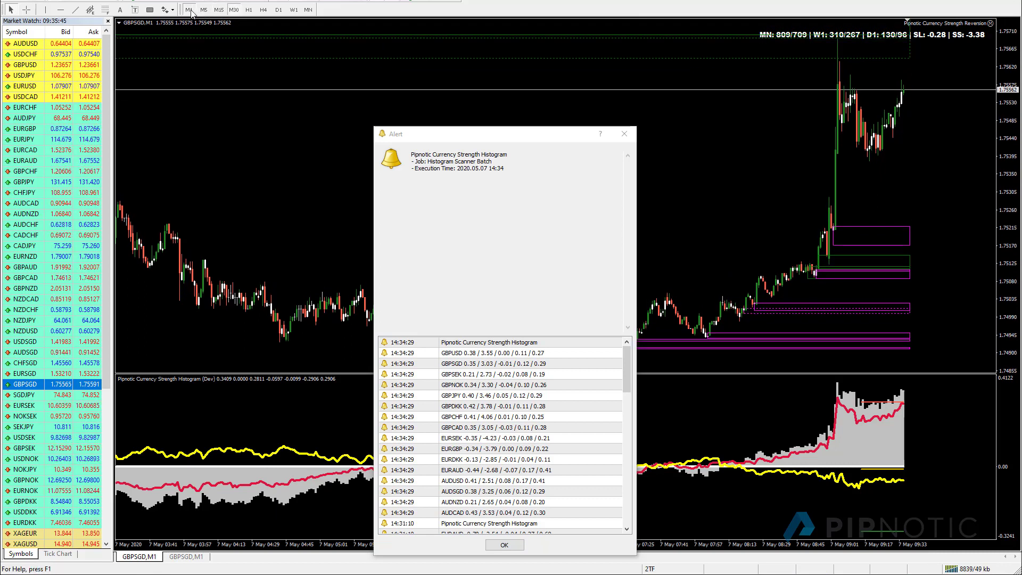
click(234, 9)
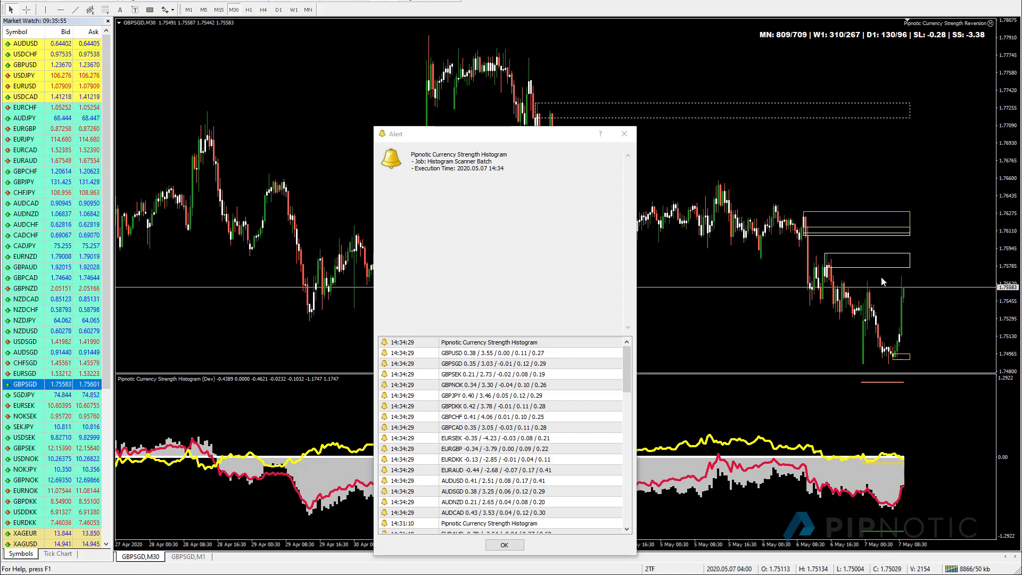
click(189, 11)
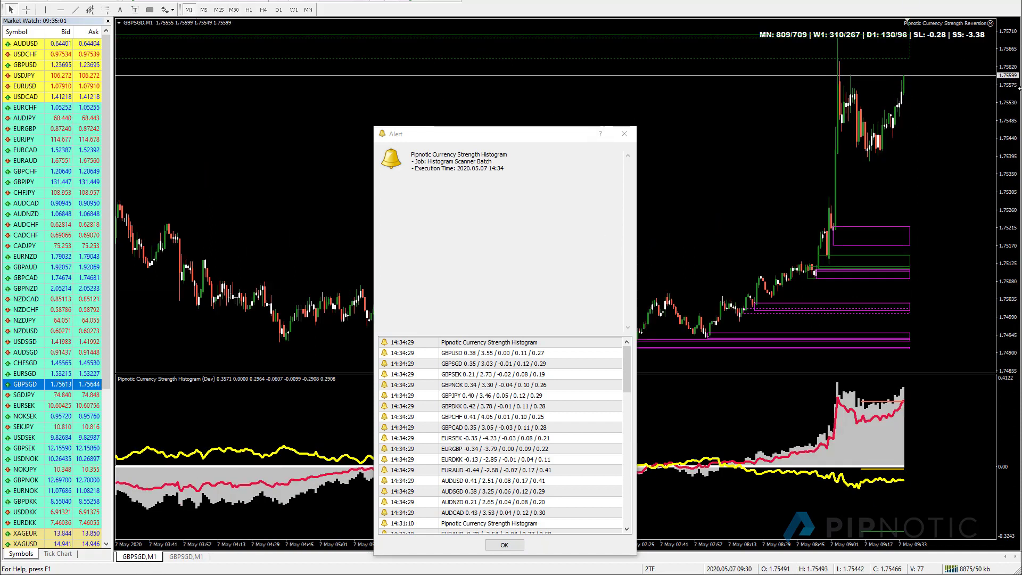
Step: Place a horizontal line at the recent spike high on the GBPSGD M1 chart
click(73, 10)
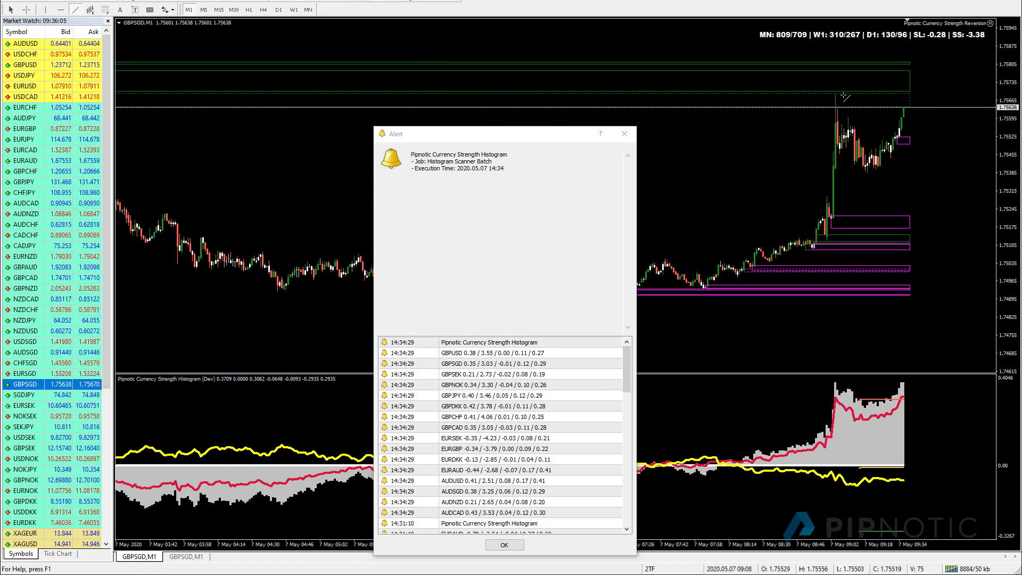
click(61, 10)
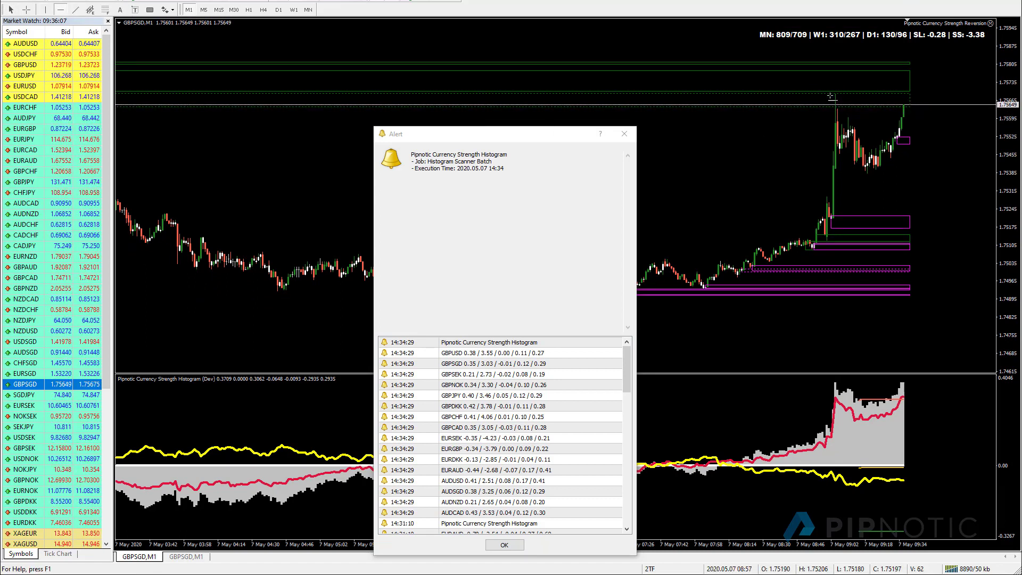
click(836, 95)
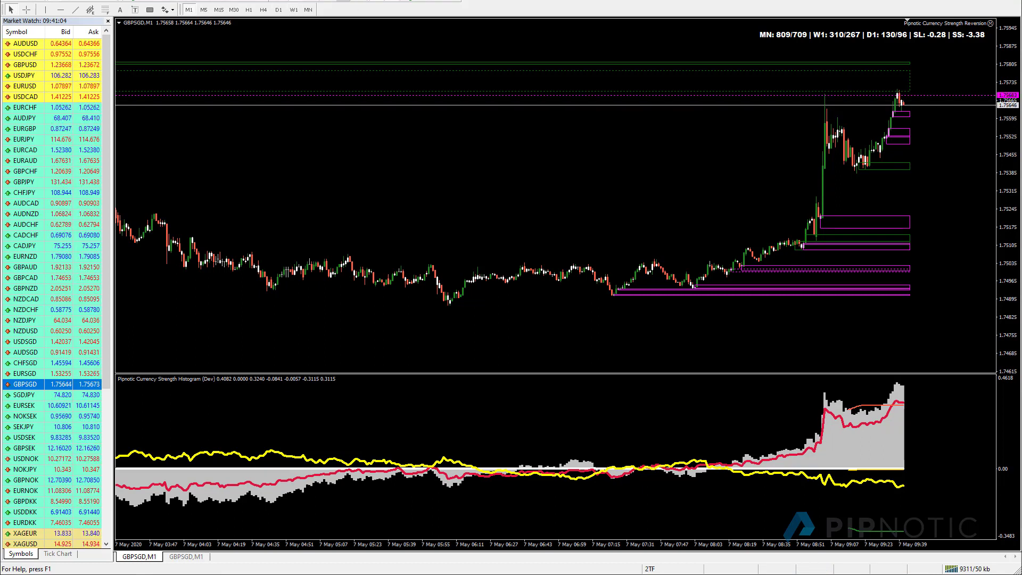
Step: Examine the 6 May GBPSGD price history around the horizontal line and return to the latest M1 candles
key(minus)
key(minus)
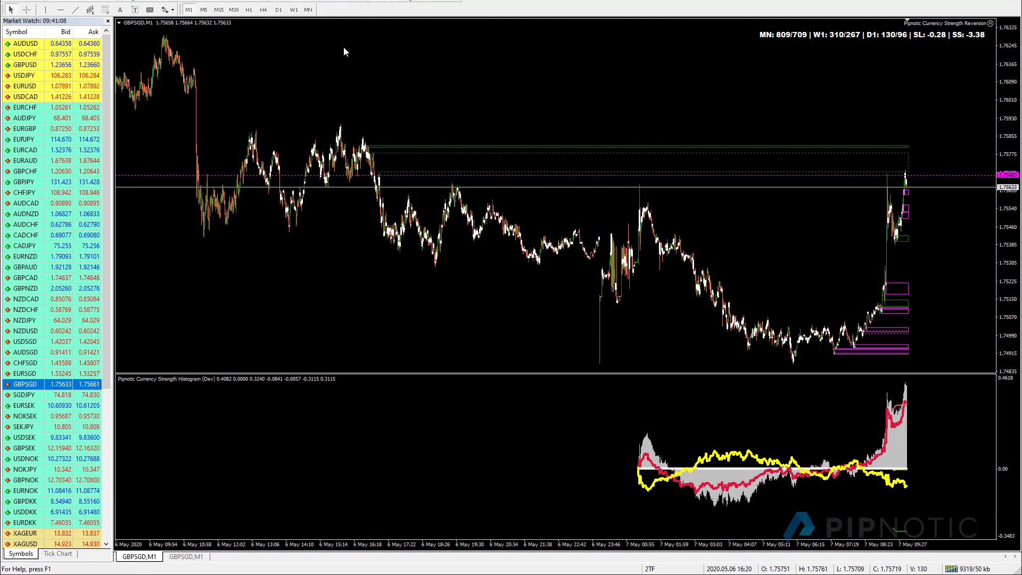
key(plus)
scroll(489, 231, up, 5)
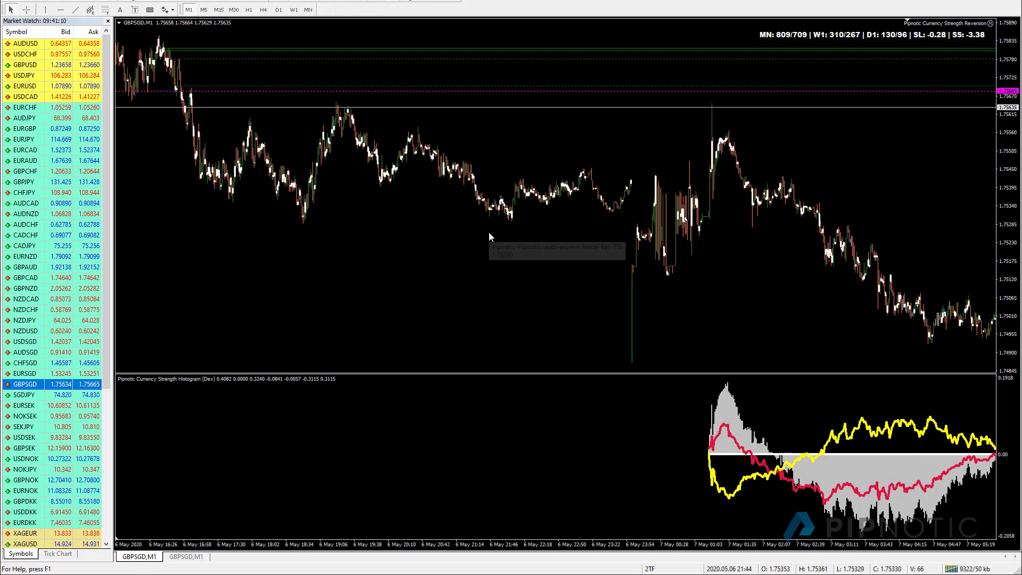
scroll(495, 234, up, 6)
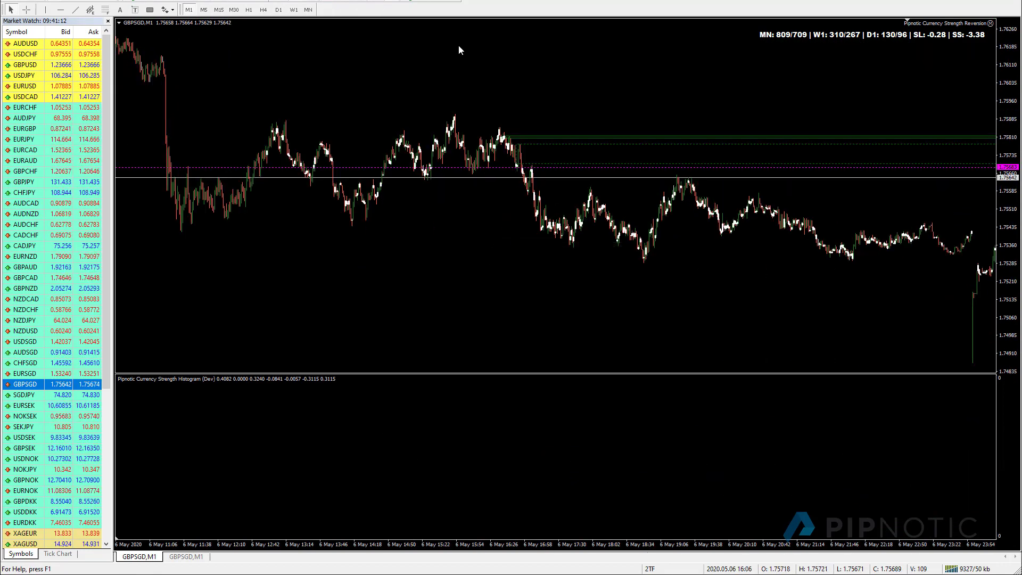
key(plus)
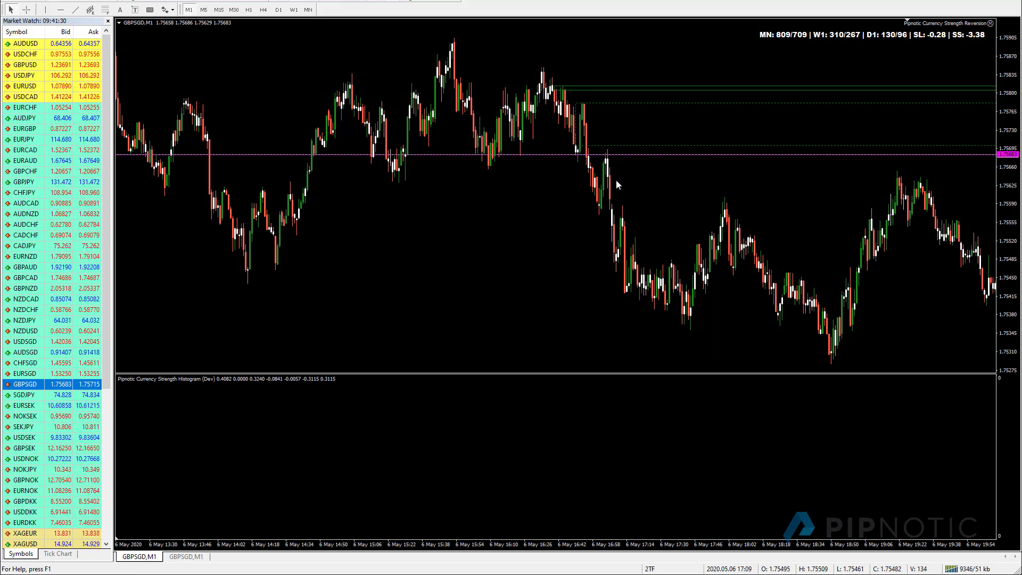
scroll(790, 146, down, 10)
scroll(714, 163, down, 3)
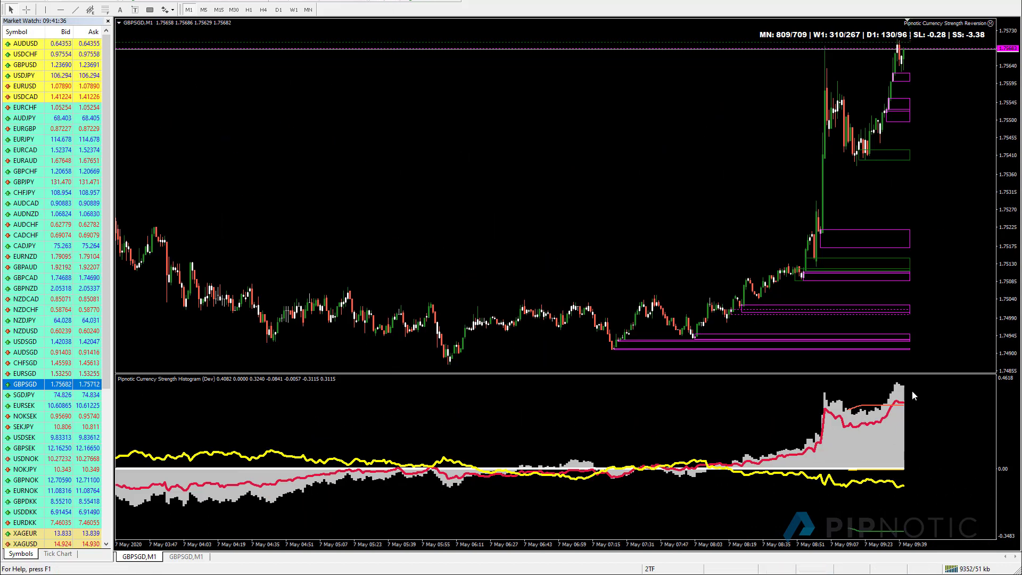
Step: Draw a rectangular price zone from about 1.76123 to 1.76314 at the 6 May swing high on GBPSGD M1
key(minus)
key(minus)
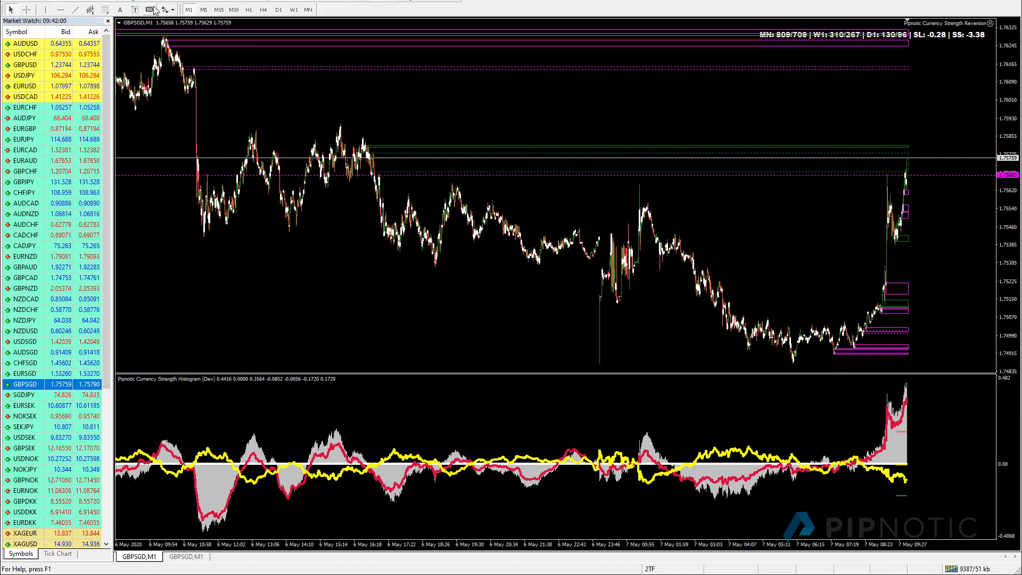
double_click(194, 68)
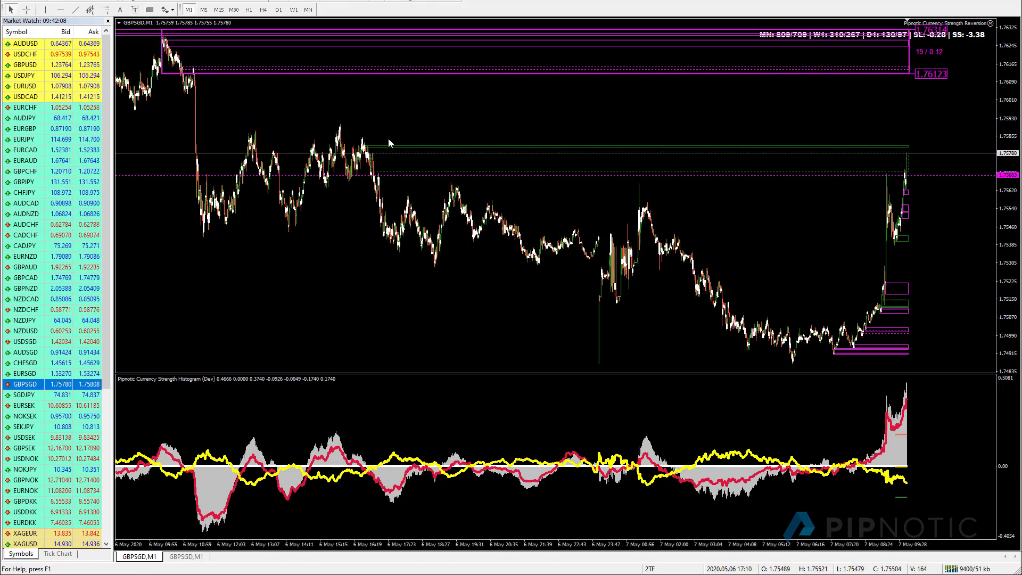
Step: Delete the rectangular price zone at the 6 May swing high from the GBPSGD M1 chart
right_click(415, 115)
click(362, 116)
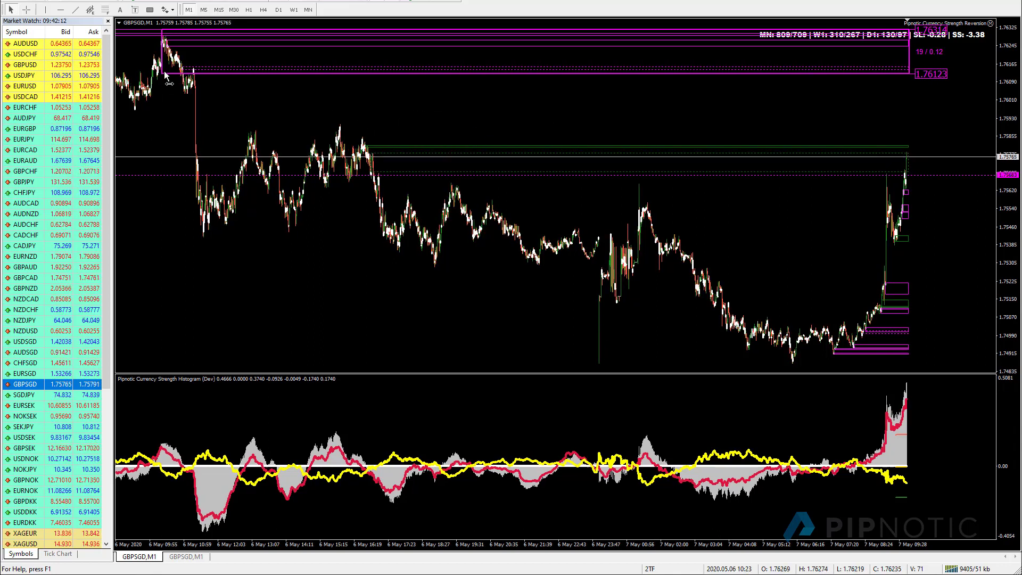
key(Delete)
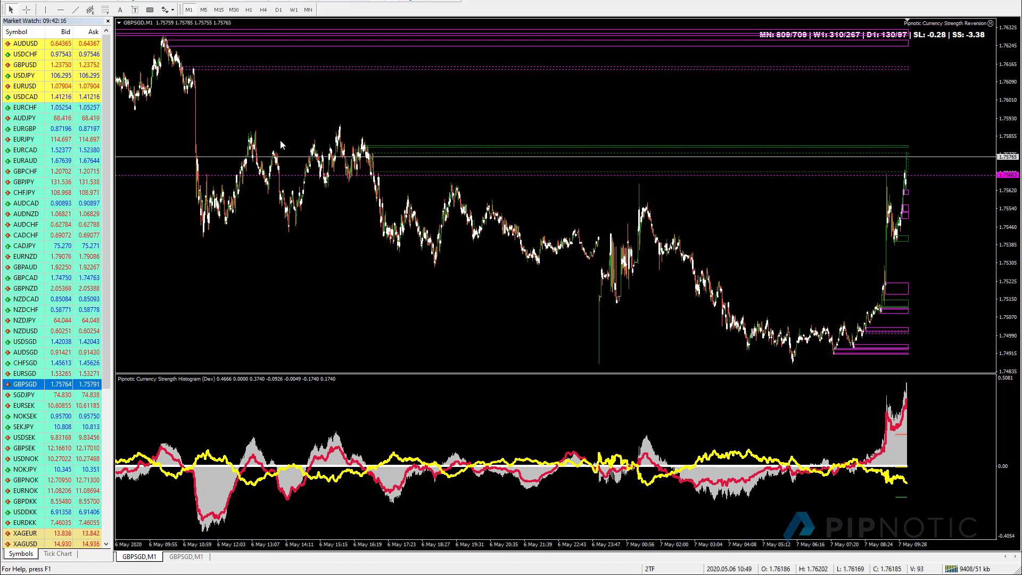
Step: Set EnableAlarmForAllSymbols to true in the Pipnotic Currency Strength Histogram inputs to run the scan across all pairs
double_click(897, 445)
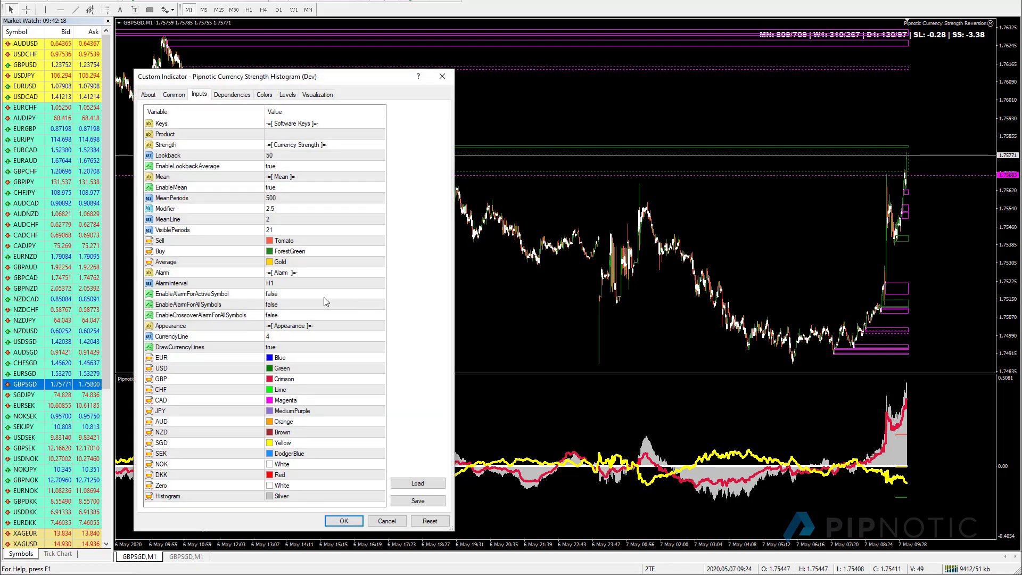
click(295, 304)
click(294, 305)
click(295, 314)
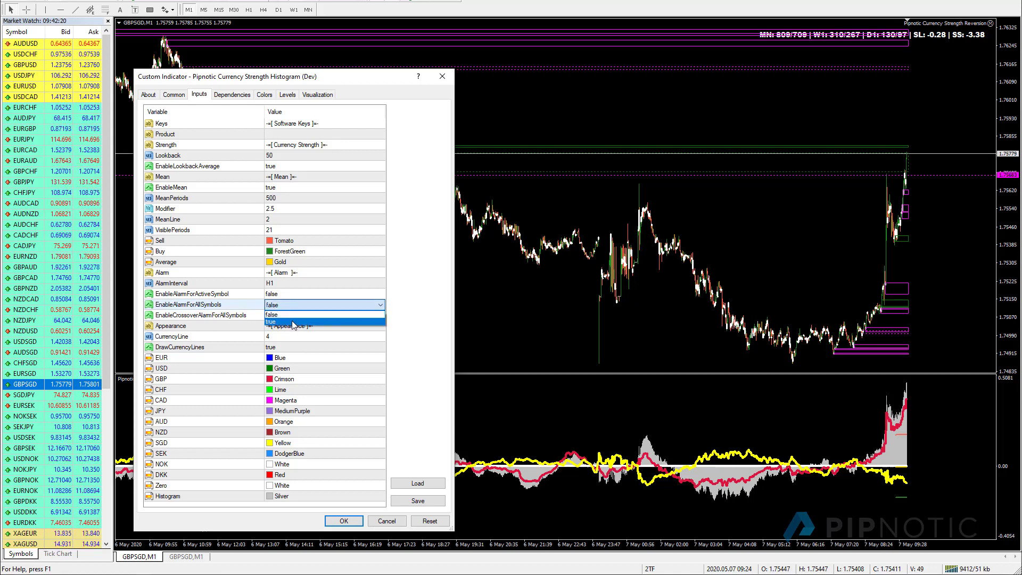
click(340, 520)
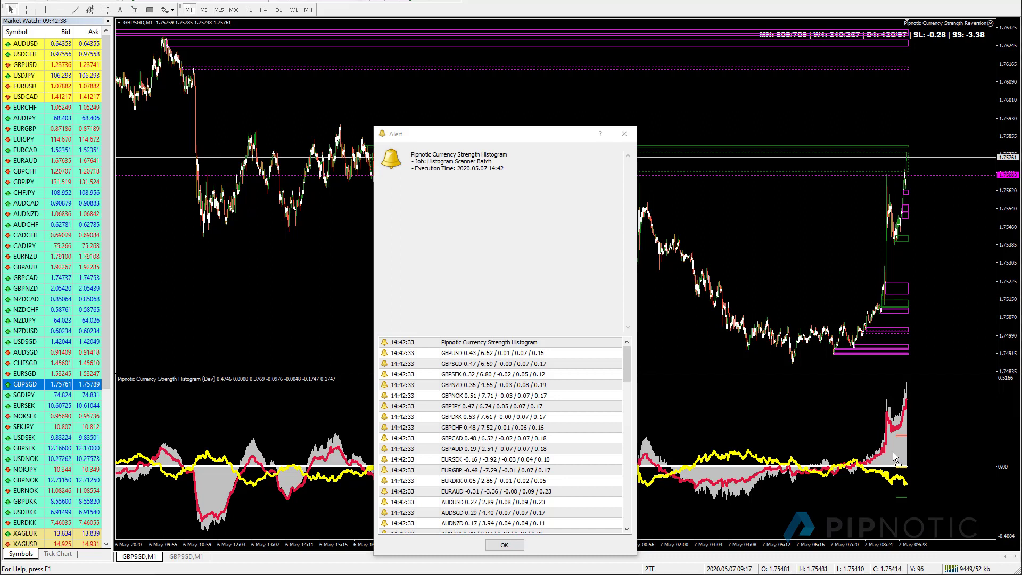
Step: Set the histogram indicator's EnableAlarmForAllSymbols input back to false, keeping the scan alert open
double_click(892, 452)
double_click(291, 304)
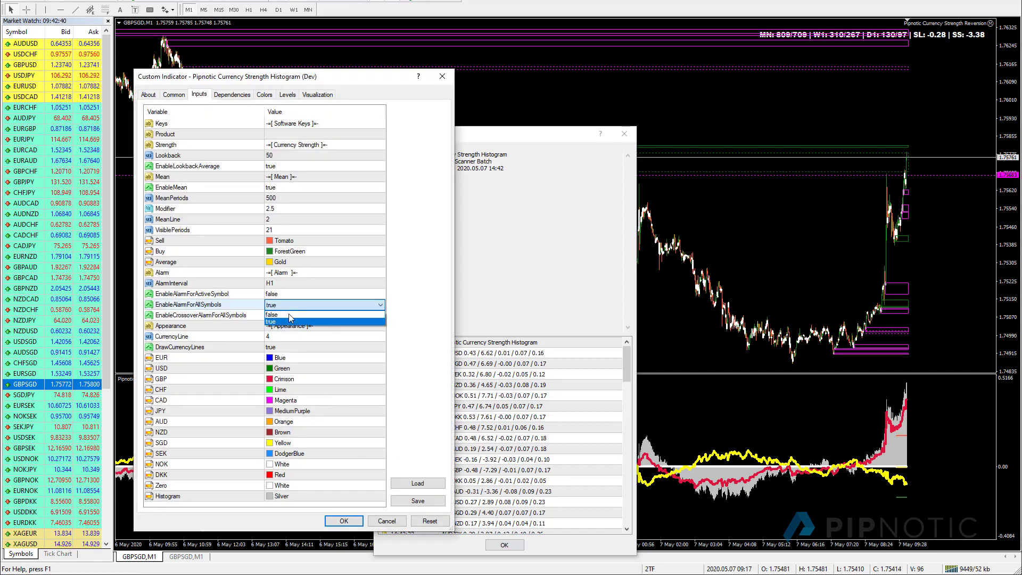
click(290, 314)
click(345, 520)
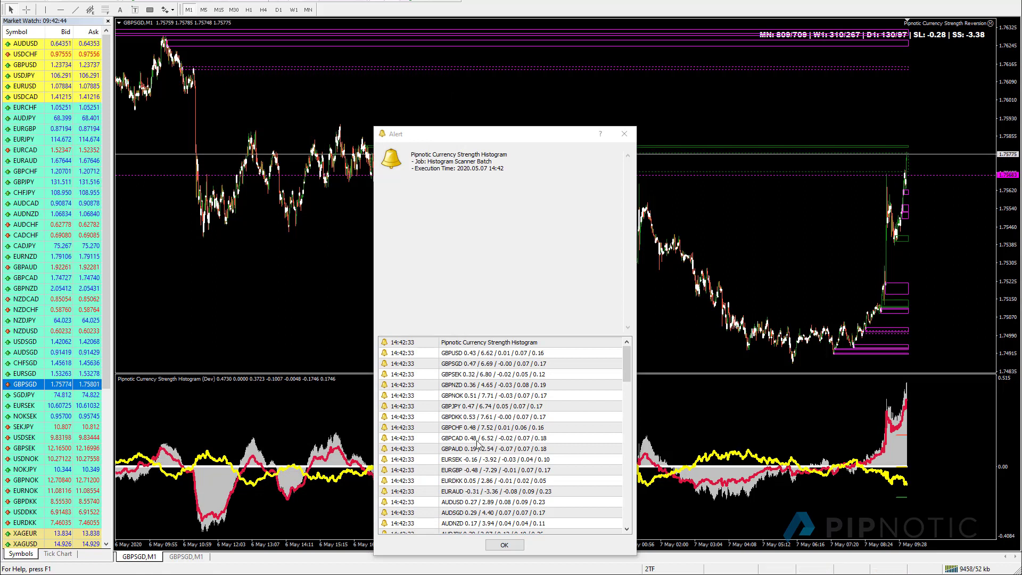
Step: Review the scan alert's list of pairs, then load EURDKK into the M1 chart and inspect its recent candles and histogram
scroll(473, 425, down, 3)
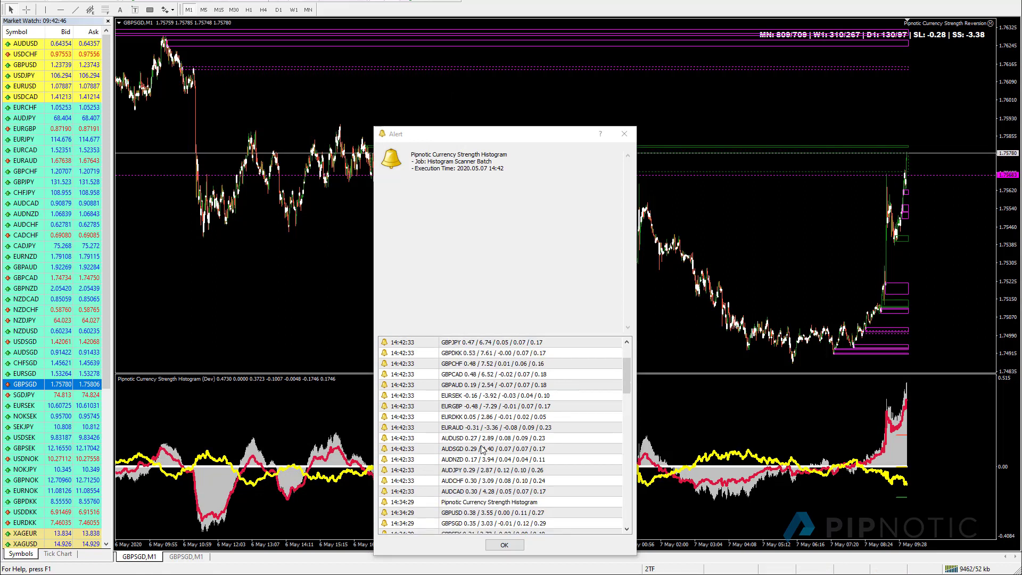
scroll(484, 449, down, 1)
click(480, 433)
scroll(482, 433, up, 4)
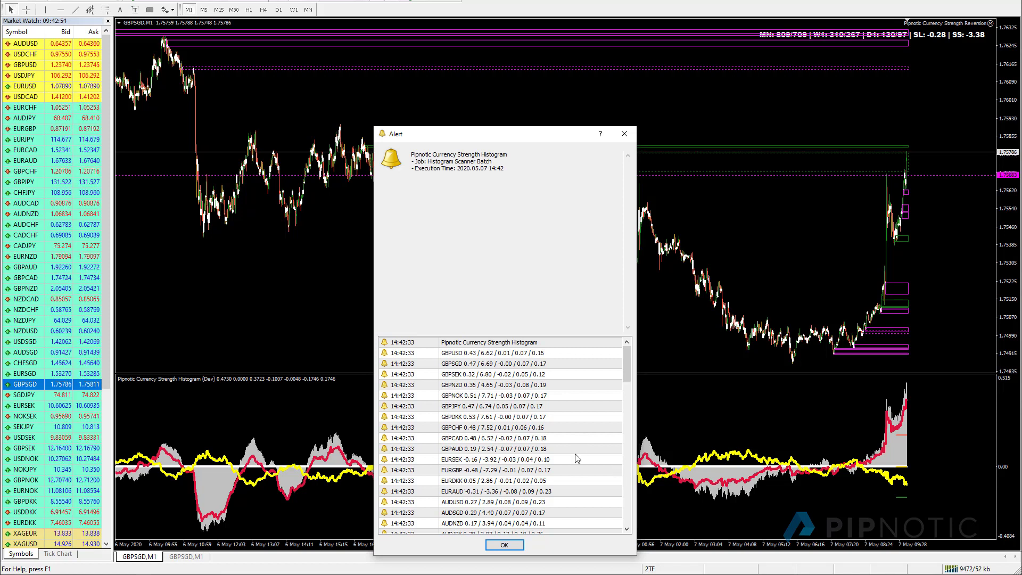
click(49, 522)
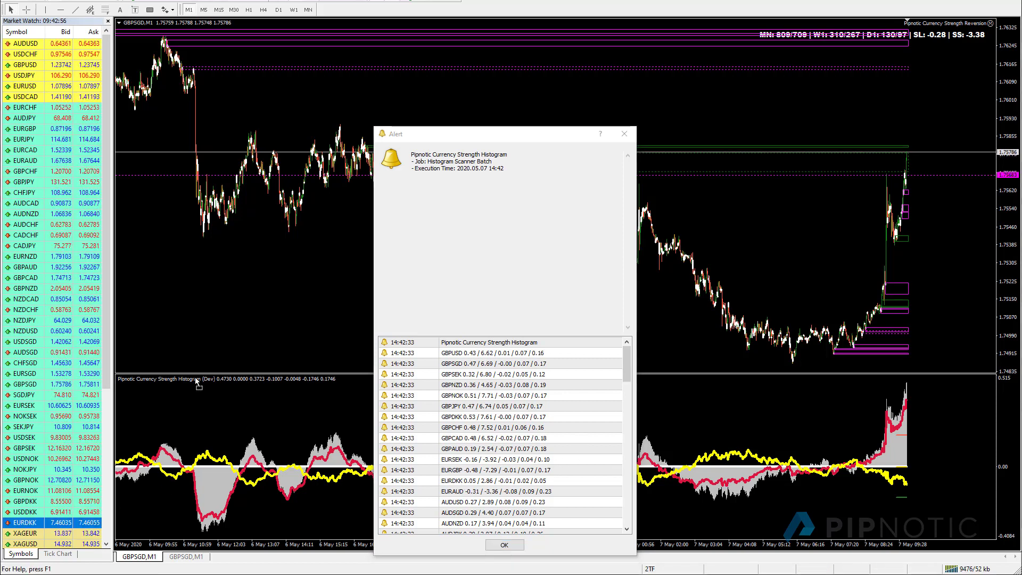
drag(557, 135, 203, 122)
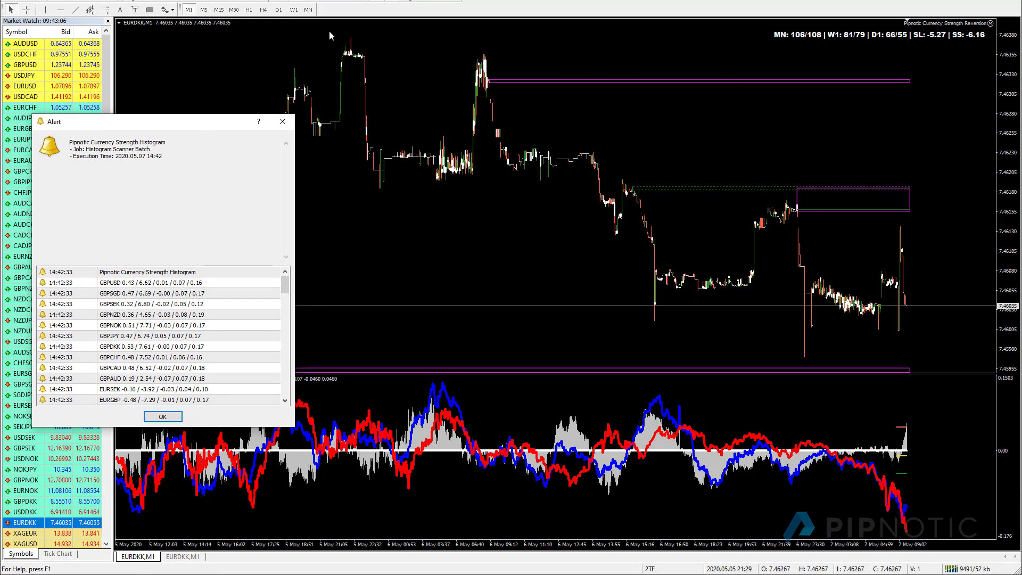
click(328, 1)
click(329, 1)
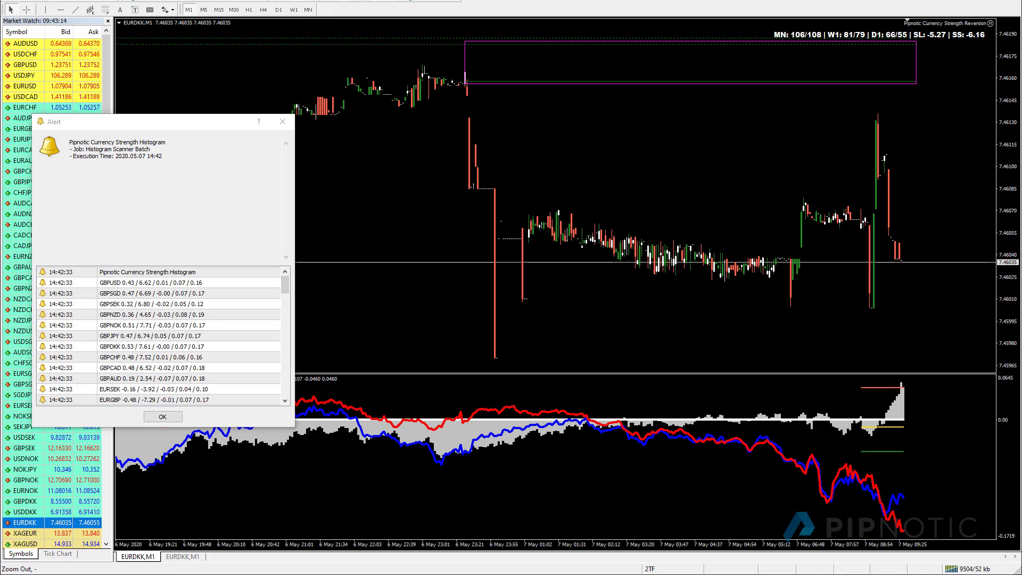
click(351, 1)
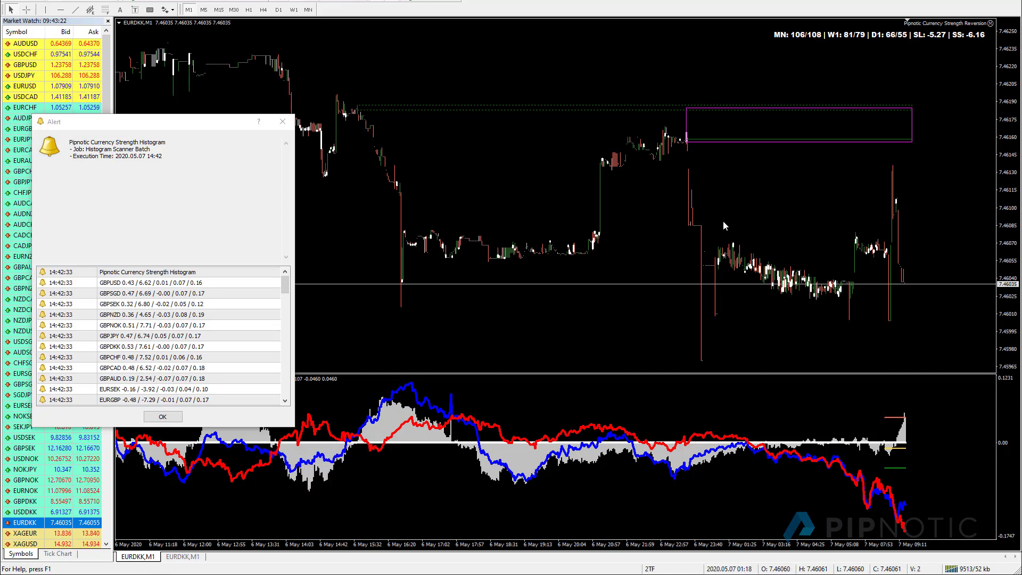
key(plus)
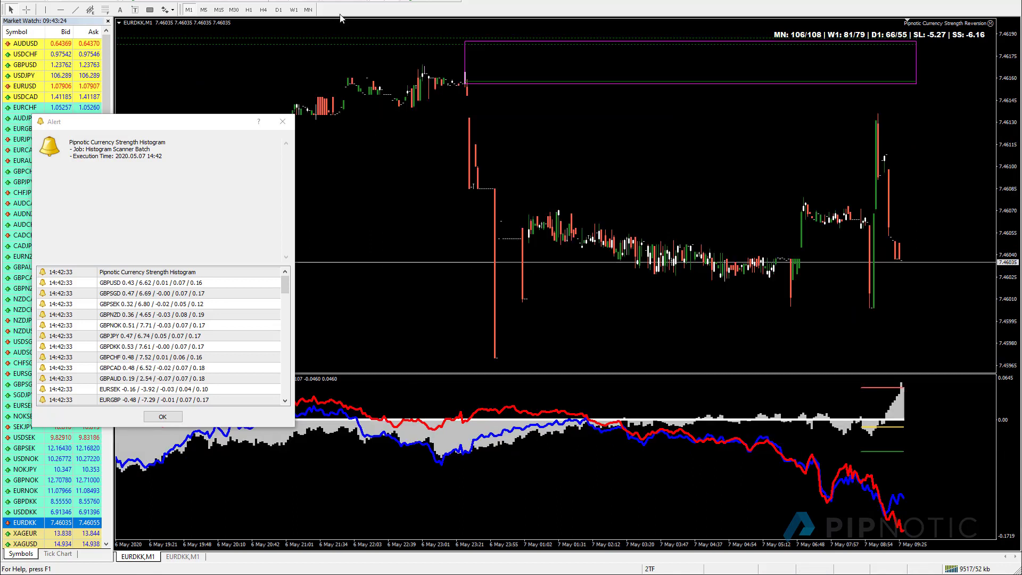
Step: Load the alerted GBPAUD pair in place of EURDKK and move the alert aside to inspect the pair on M1
drag(174, 118, 523, 93)
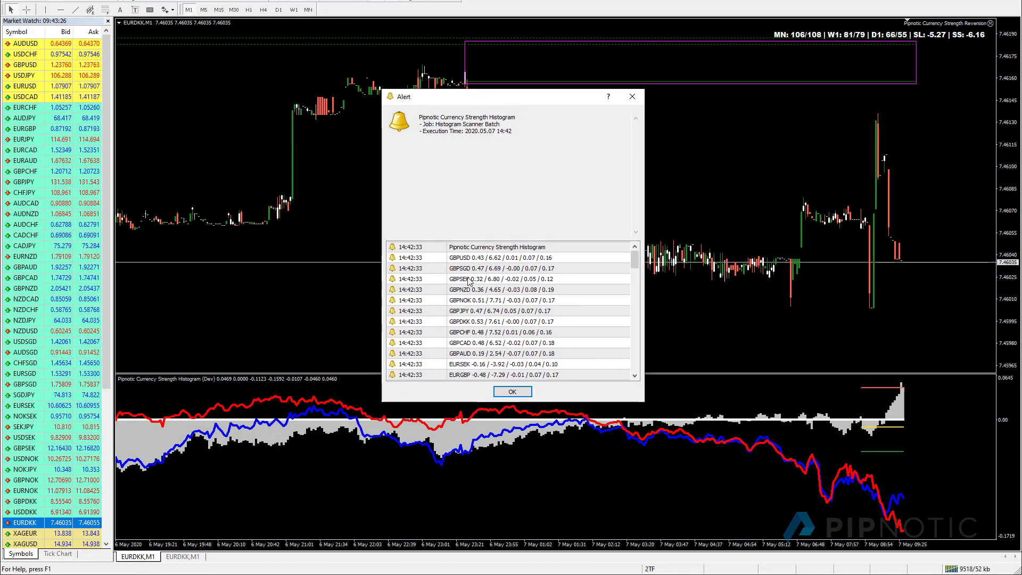
click(469, 356)
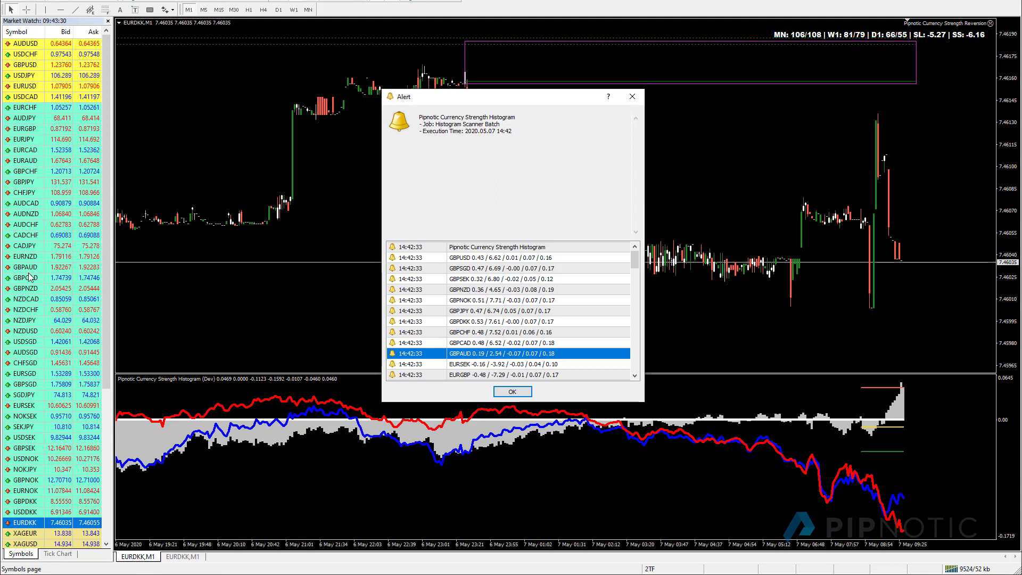
drag(25, 269, 185, 218)
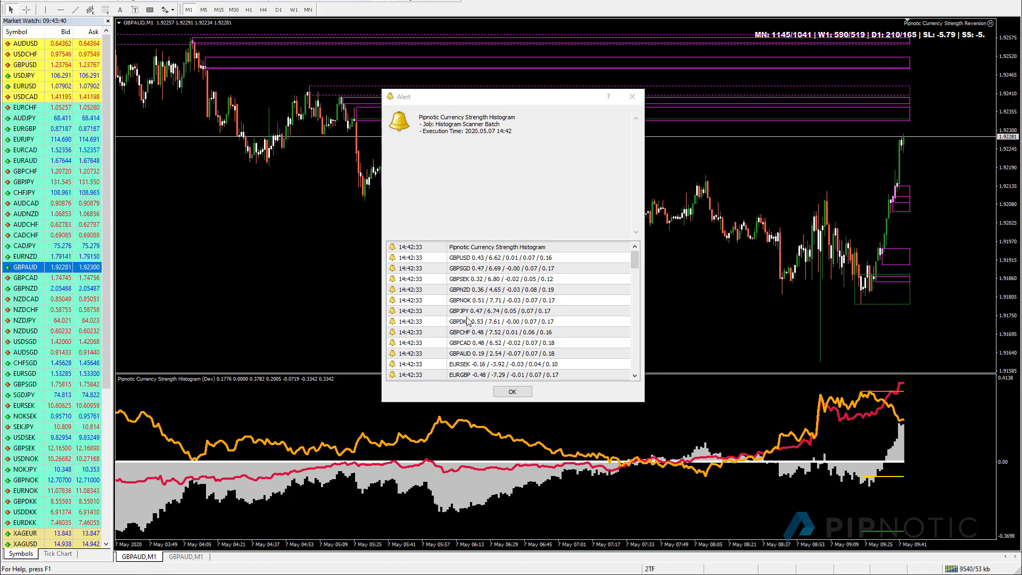
click(469, 354)
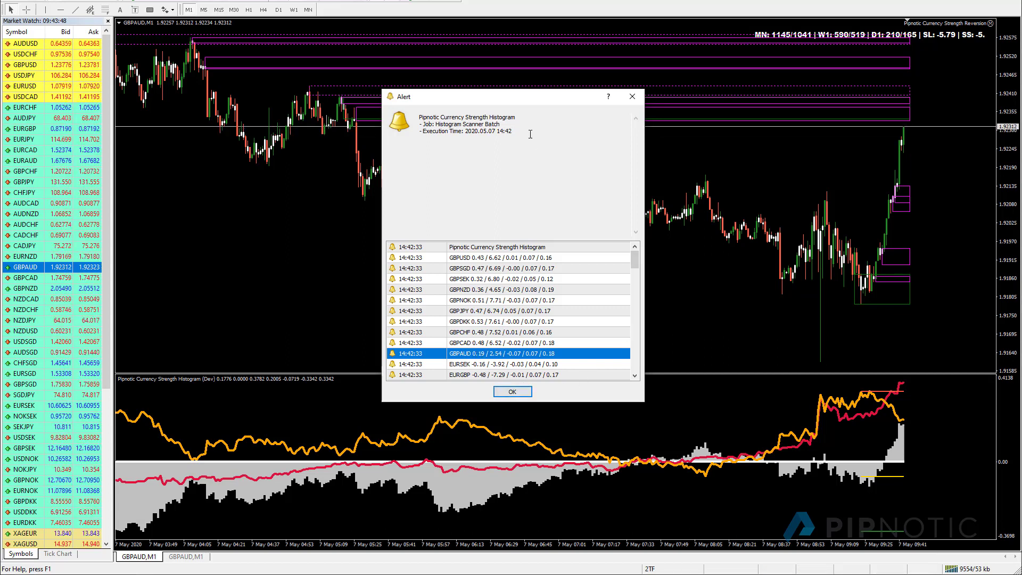
drag(532, 101, 340, 86)
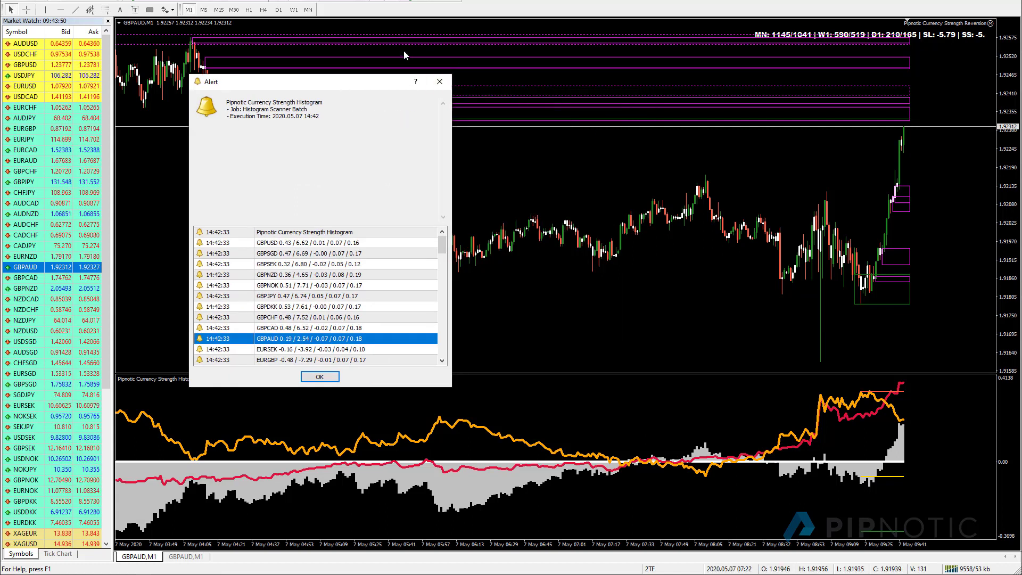
click(203, 10)
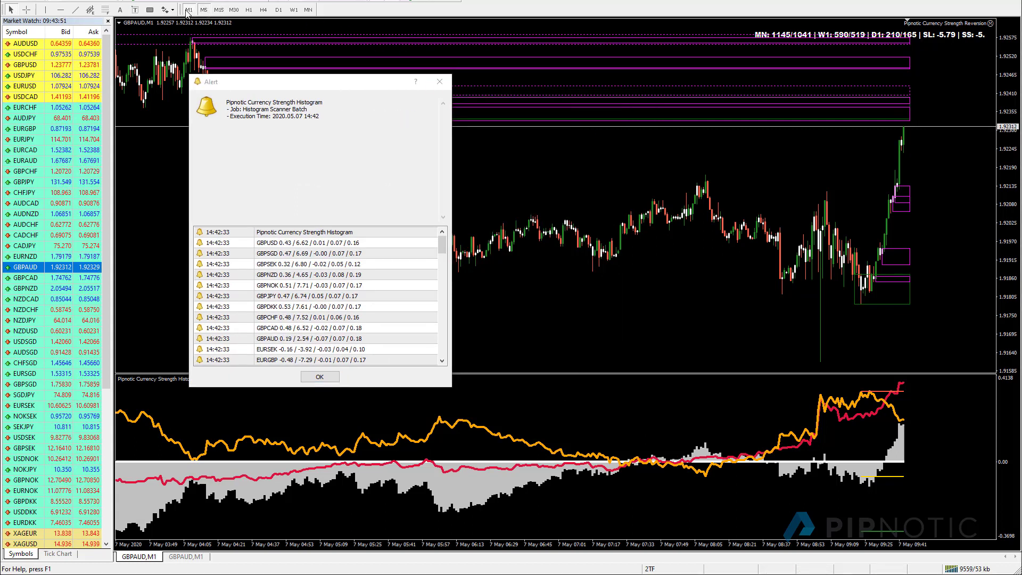
click(189, 10)
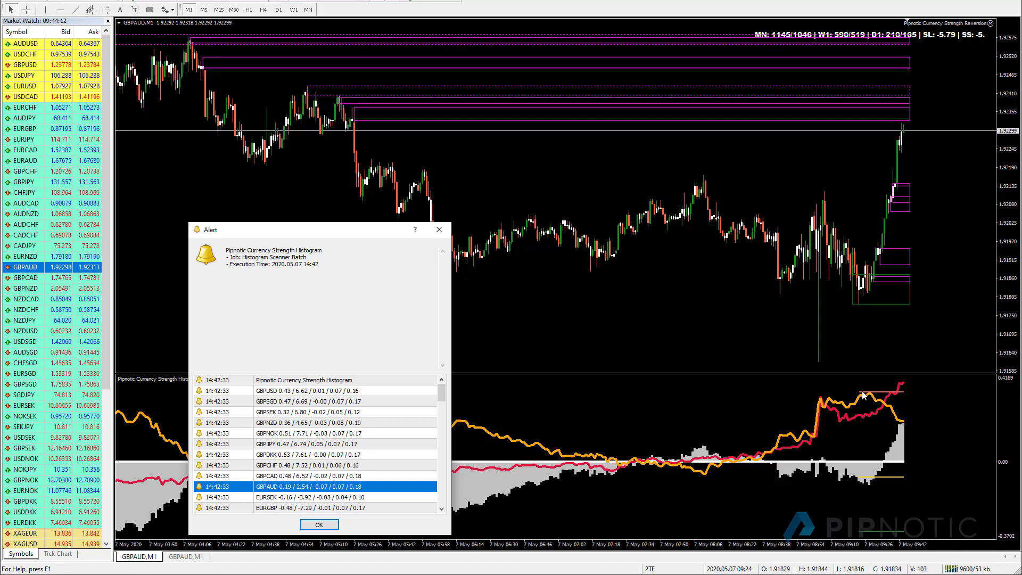
Step: Sketch temporary freehand price waves around rising trend lines over GBPAUD, circle the latest histogram bars, and clear the annotations
click(878, 394)
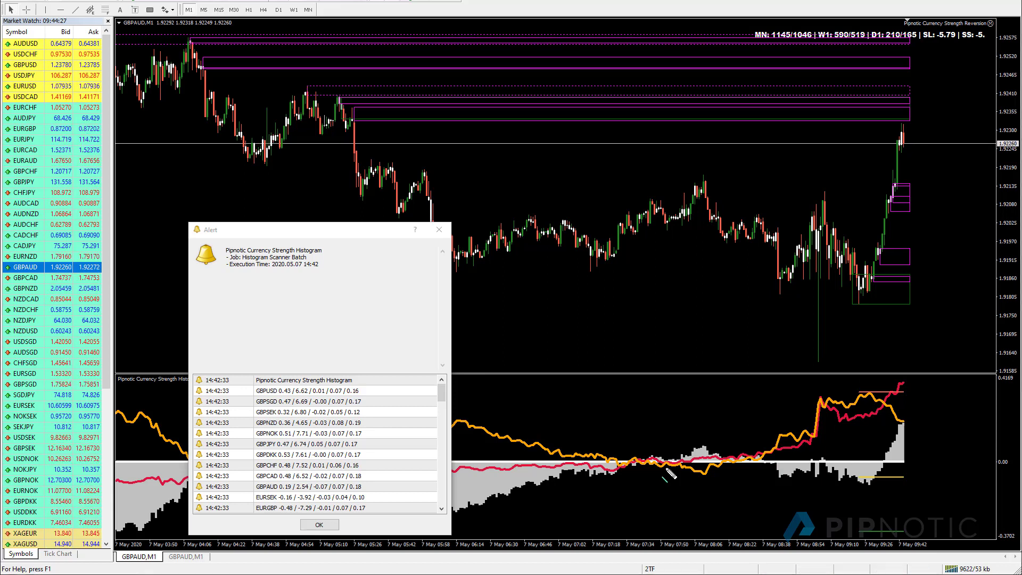
drag(600, 420, 777, 252)
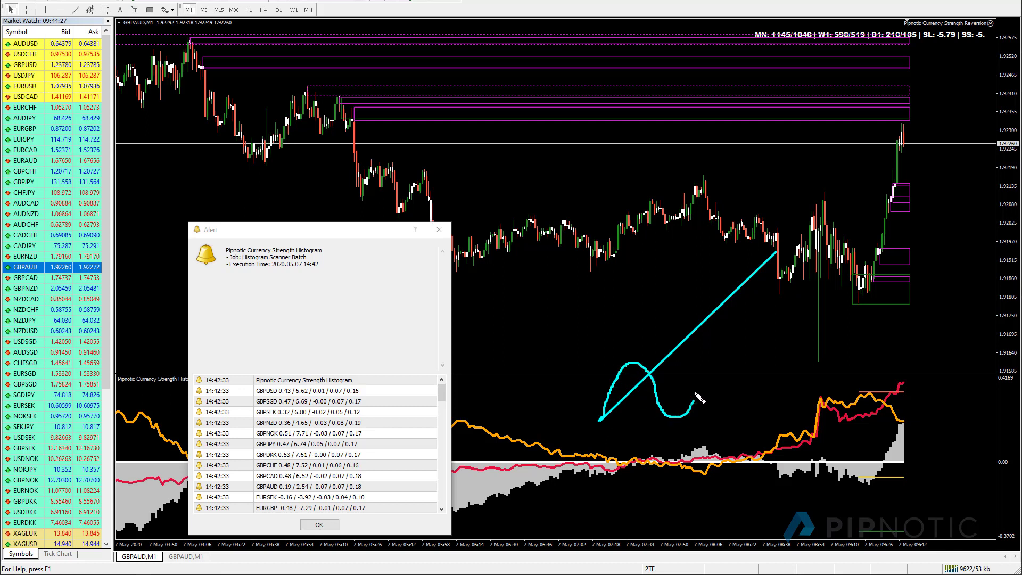
drag(796, 272, 826, 154)
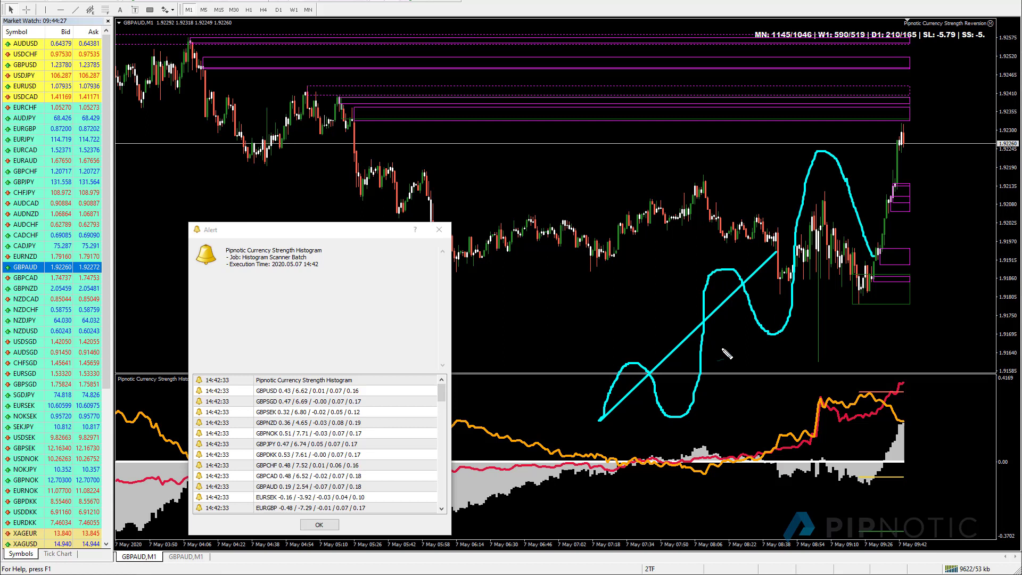
mouse_move(600, 421)
mouse_down()
mouse_move(663, 377)
mouse_move(811, 228)
mouse_move(899, 100)
mouse_up()
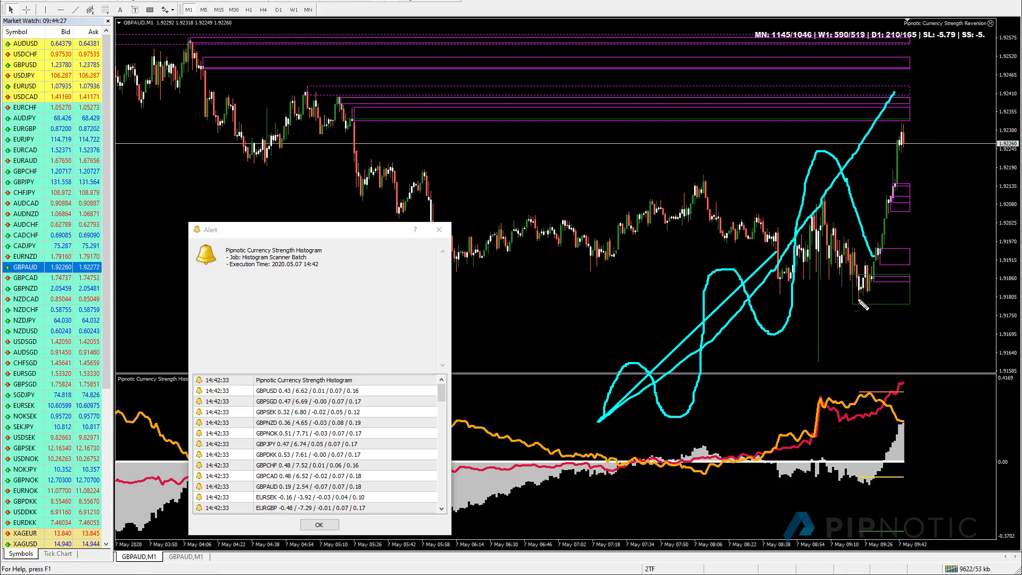
drag(866, 284, 905, 147)
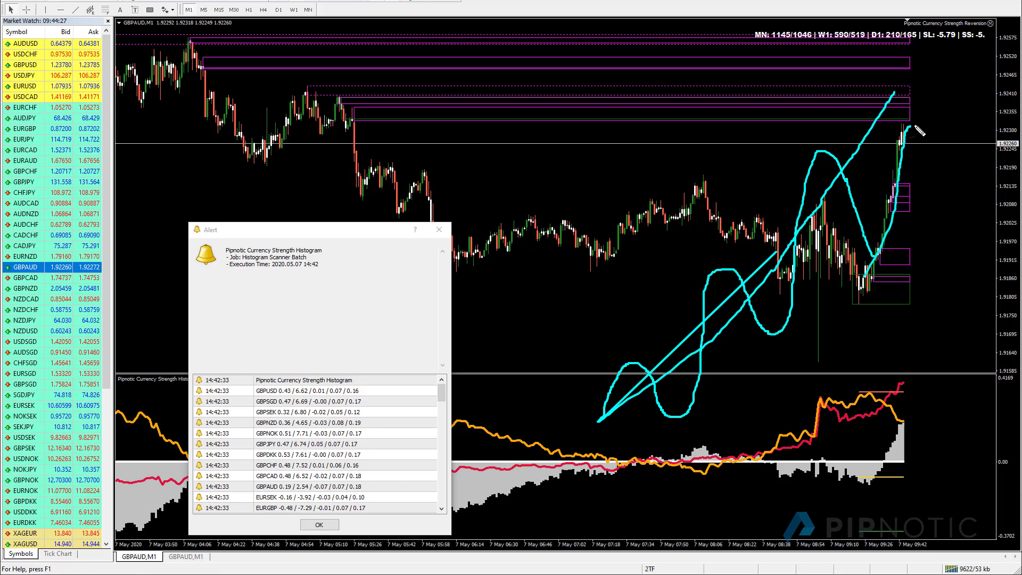
drag(961, 178, 973, 309)
drag(901, 370, 897, 343)
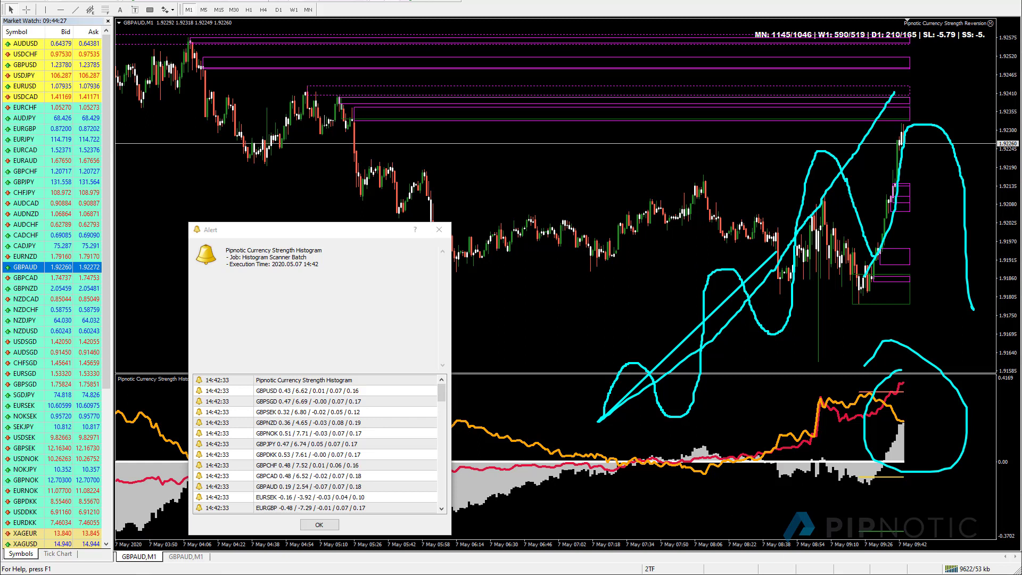
key(Escape)
Step: Dismiss the scan alert, switch the chart to H4 and load CHFJPY from the list of open trades
click(319, 525)
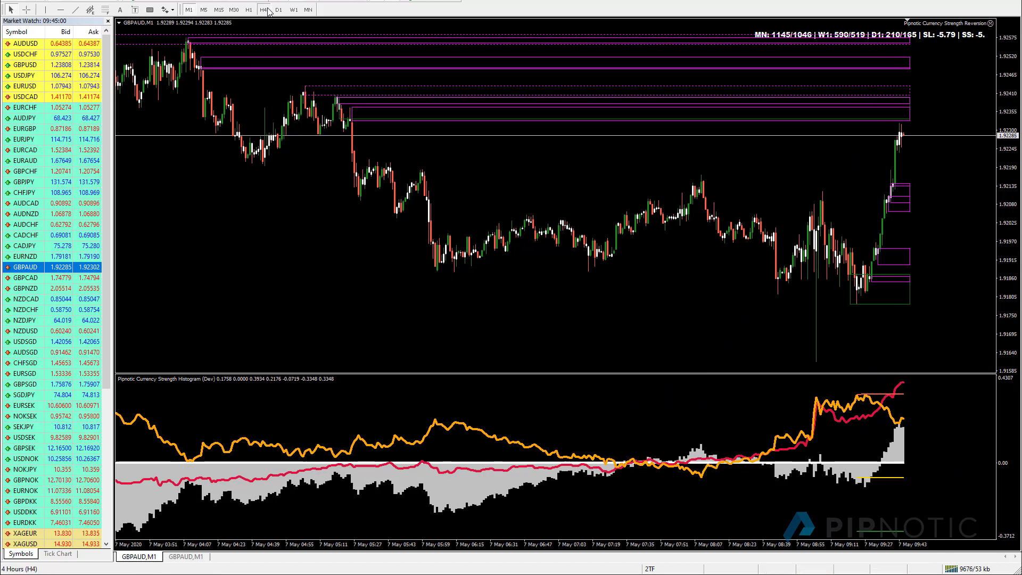
click(265, 10)
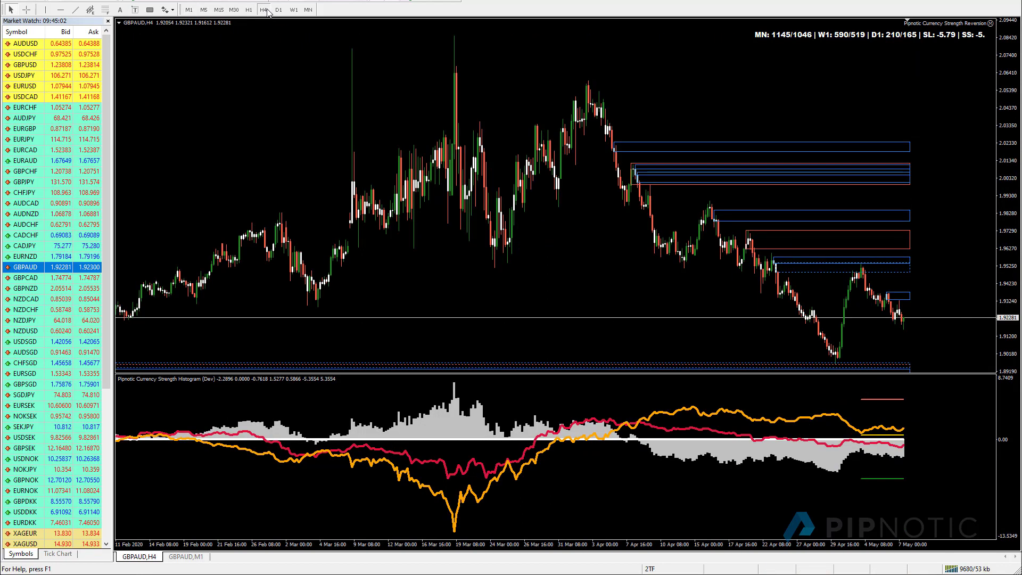
key(ctrl+t)
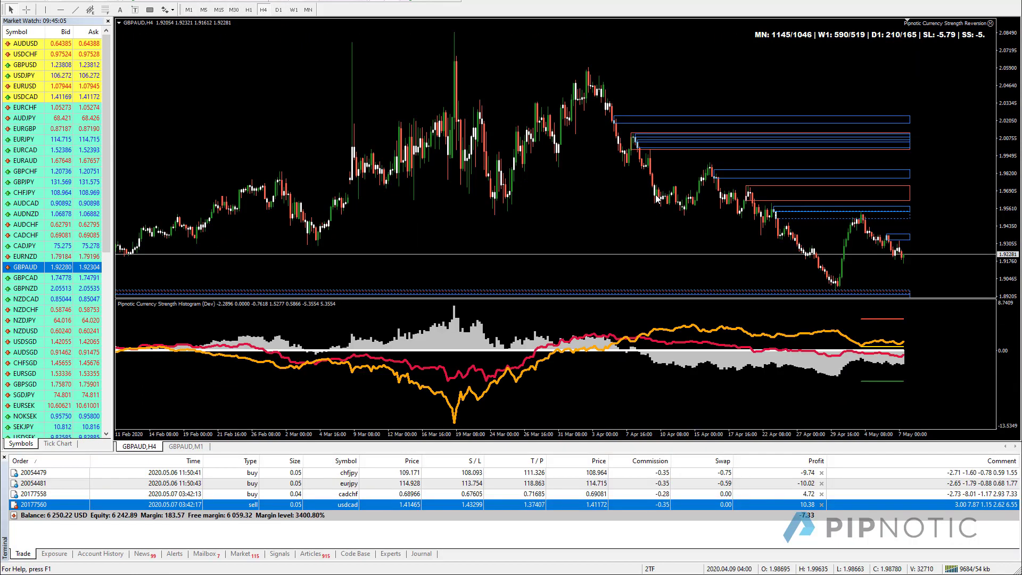
click(765, 472)
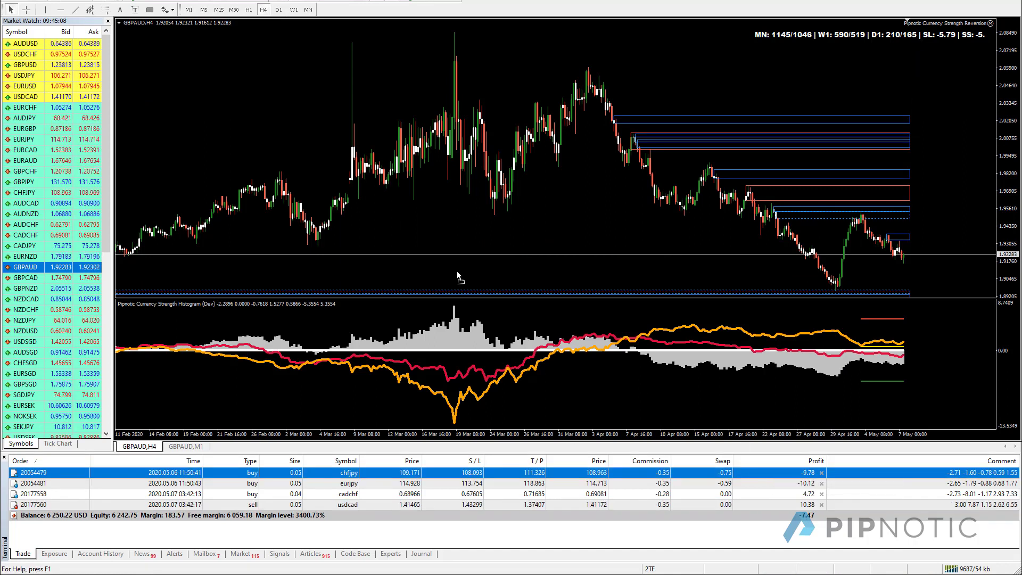
drag(4, 458, 553, 159)
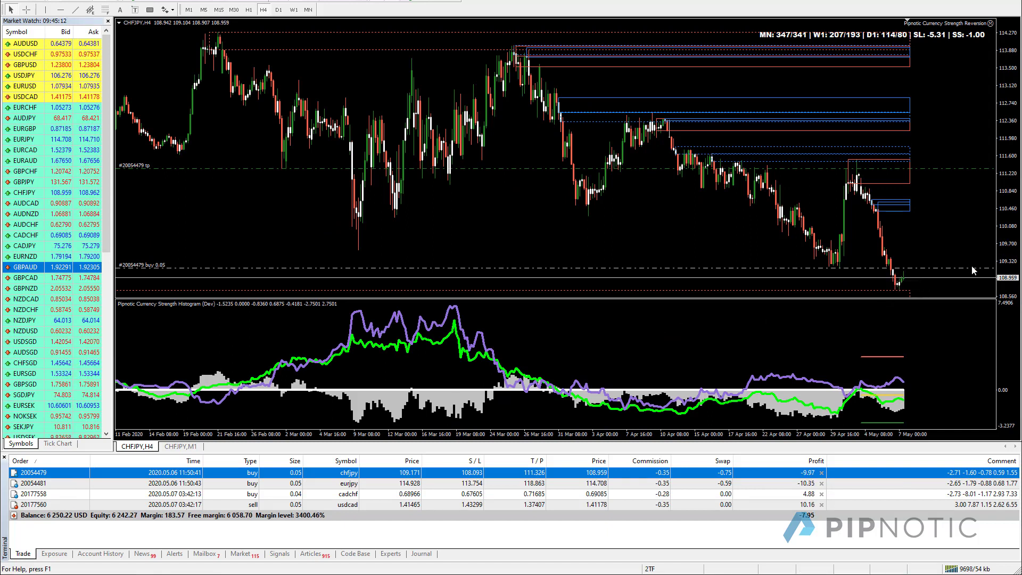
drag(1010, 232, 1009, 218)
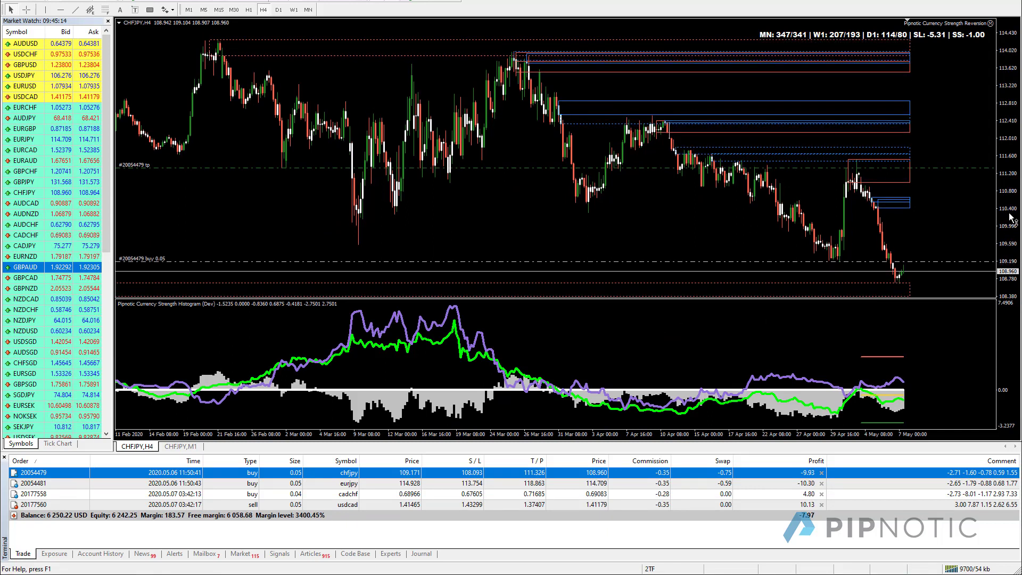
Step: Set the Modifier of the Pipnotic Currency Strength Histogram to 2.0 on the CHFJPY H4 chart
double_click(414, 298)
double_click(306, 208)
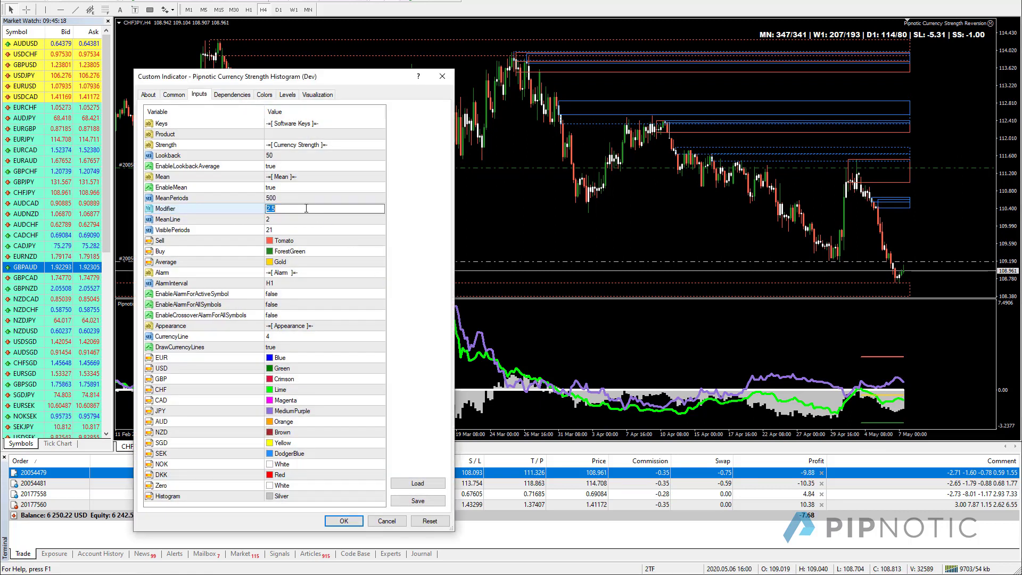
text(2.0)
key(Return)
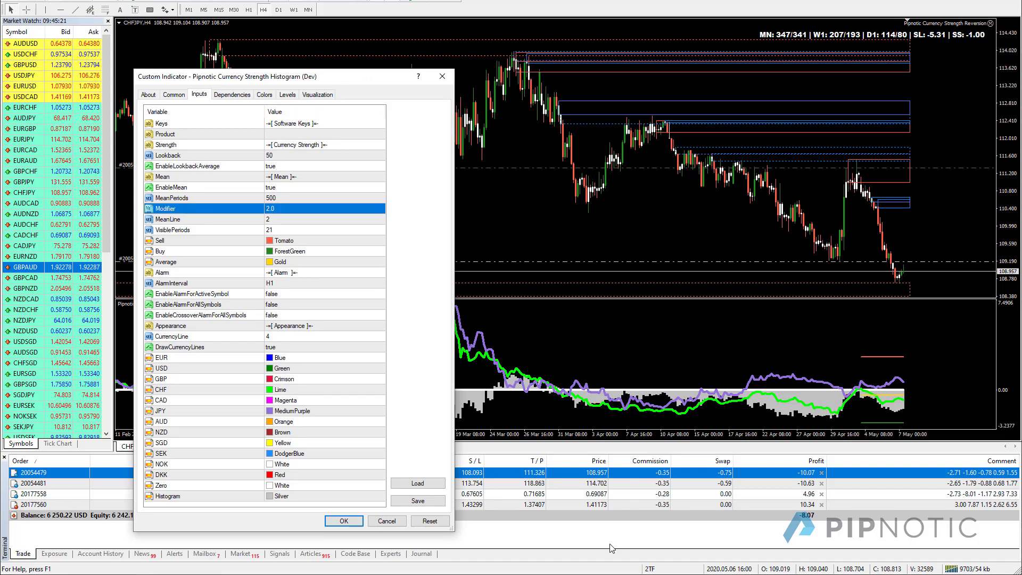
click(344, 521)
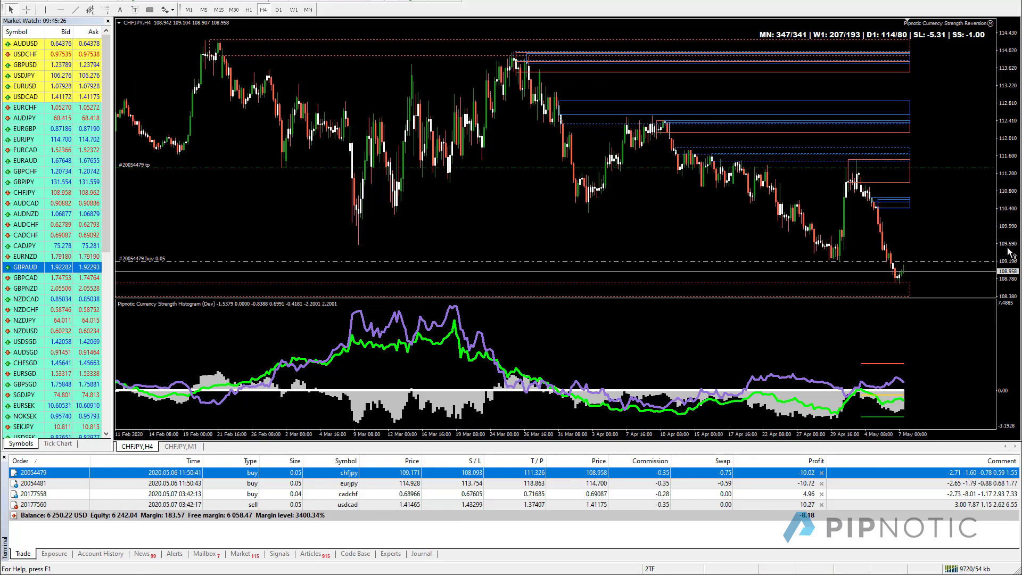
Step: Set the histogram indicator's Modifier back to 2.5 on the CHFJPY H4 chart
double_click(899, 411)
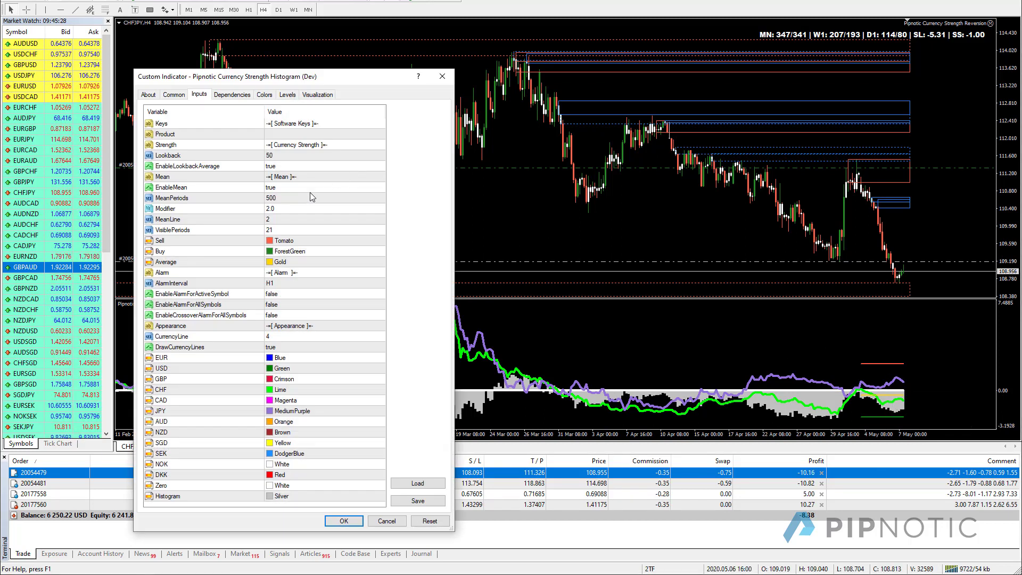
double_click(301, 210)
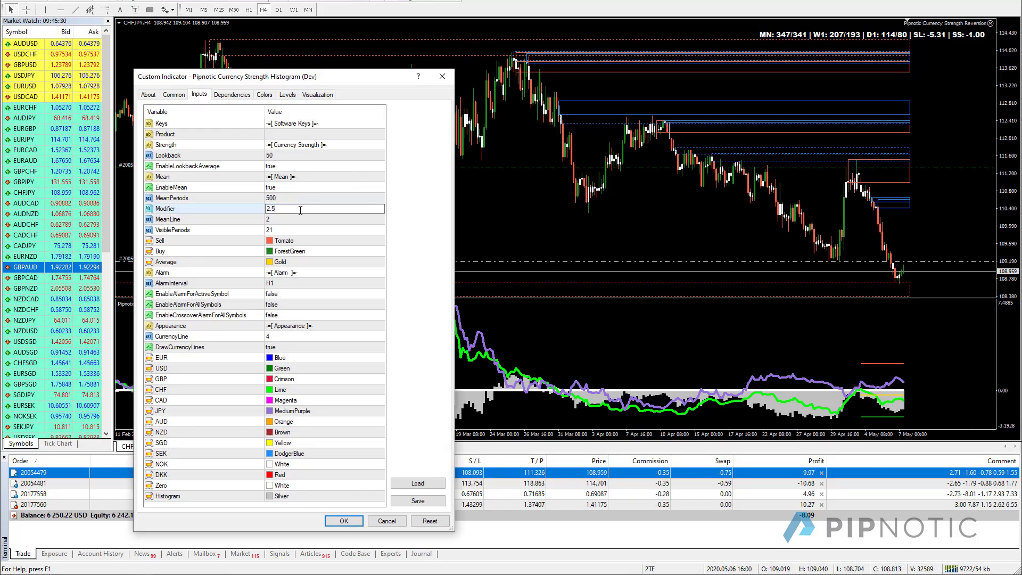
text(5)
key(Return)
click(344, 521)
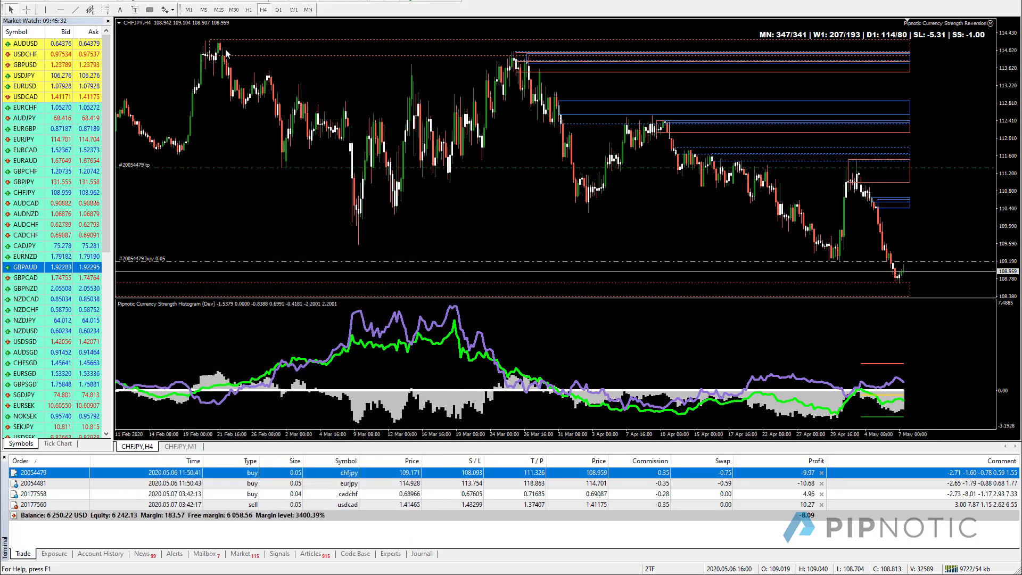
Step: Switch the CHFJPY chart to D1 and set the strength histogram's Modifier to 2.0
click(278, 10)
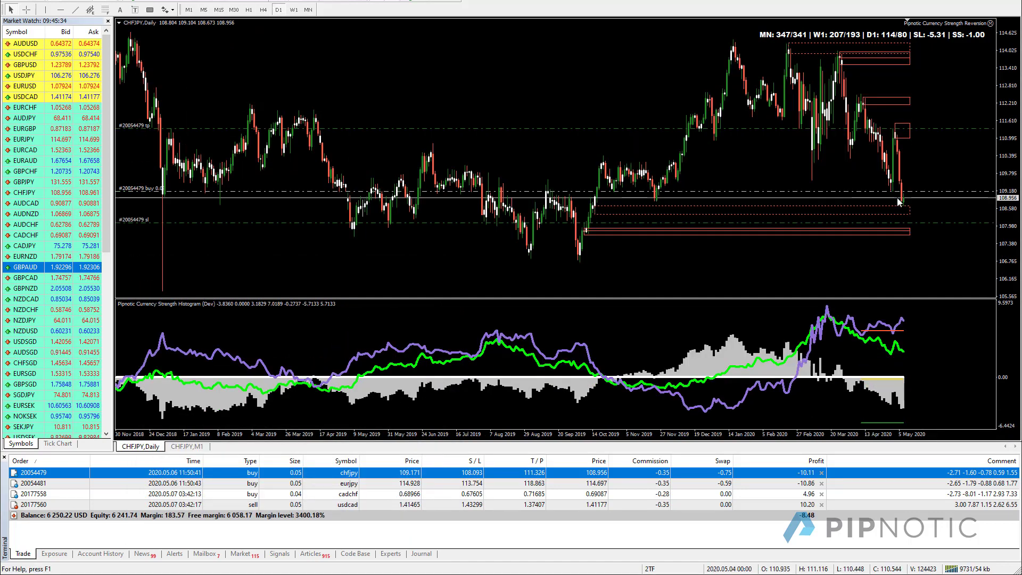
double_click(887, 393)
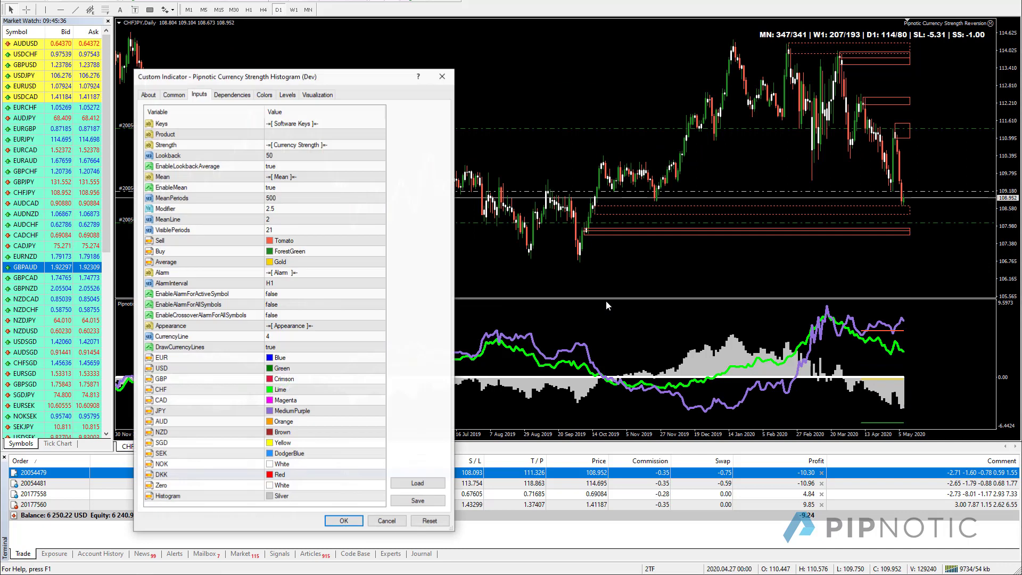
double_click(330, 209)
text(2)
key(Return)
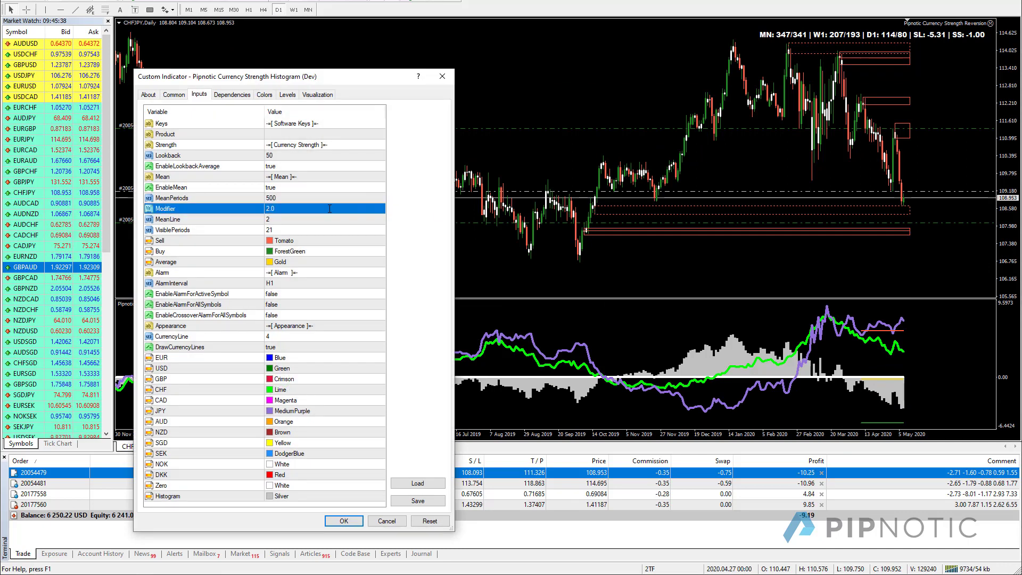
click(354, 524)
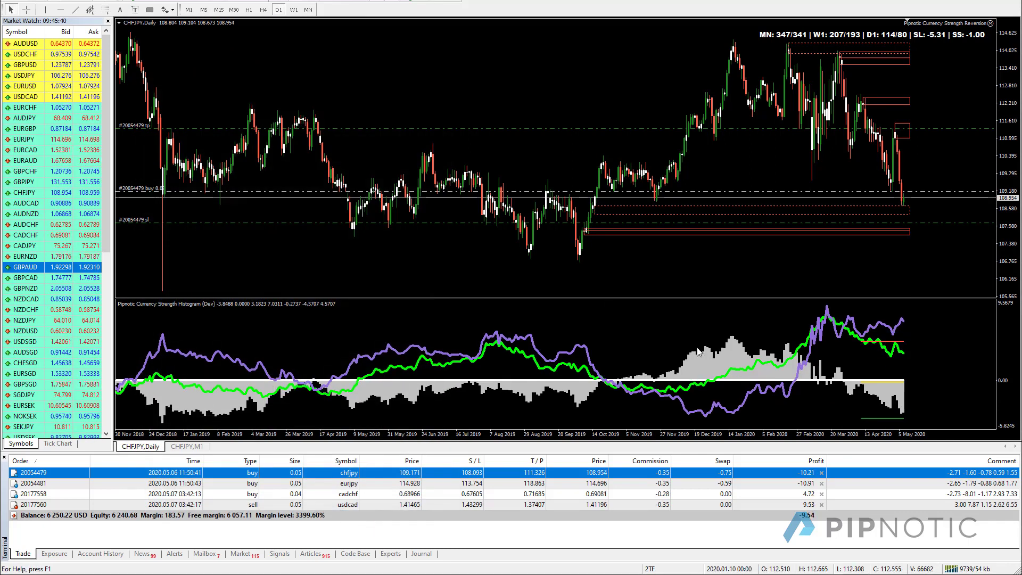
Step: Set the strength histogram's MeanPeriods to 300 on the daily CHFJPY chart
double_click(695, 349)
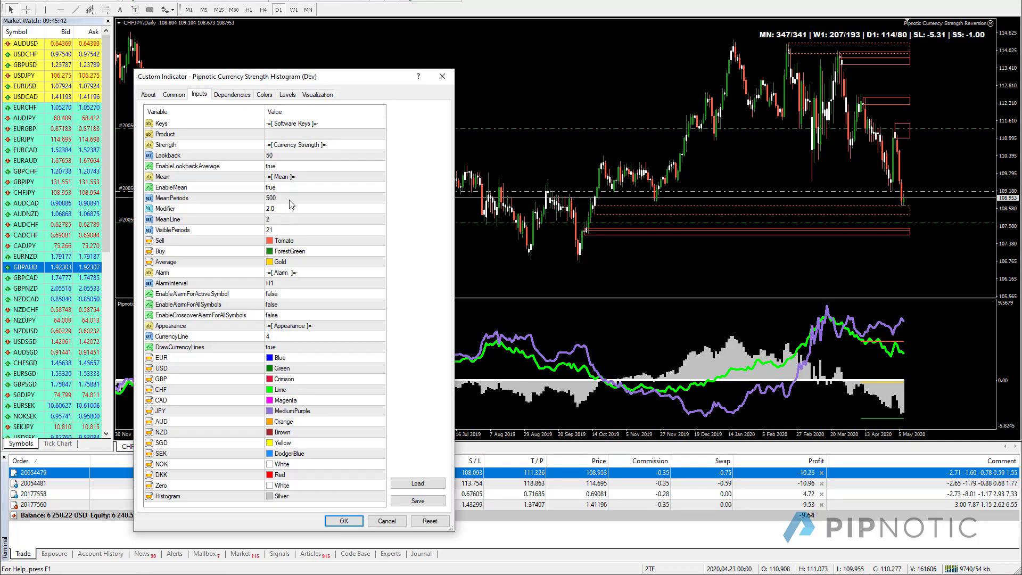
double_click(288, 200)
text(30)
key(Return)
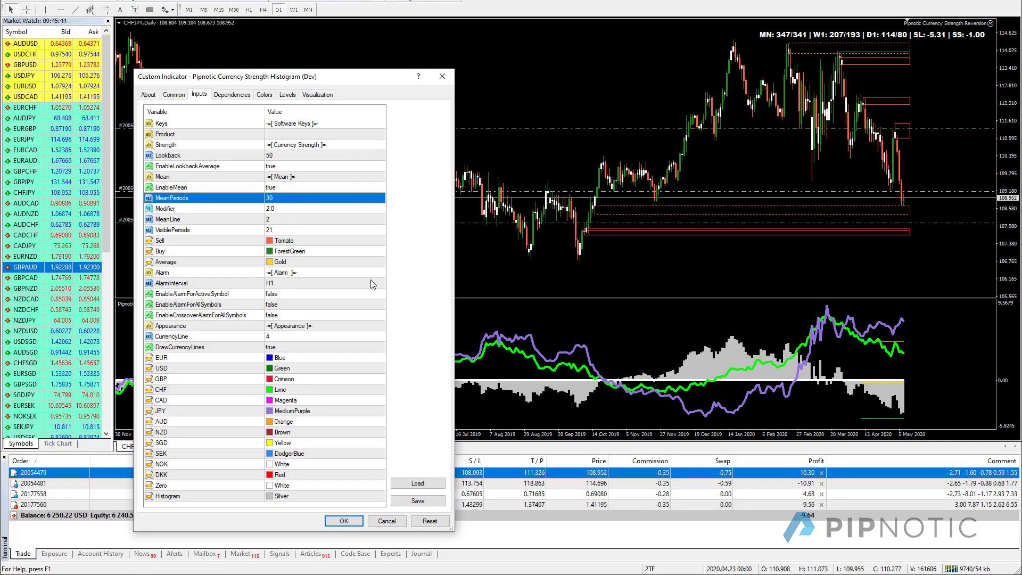
double_click(304, 199)
text(300)
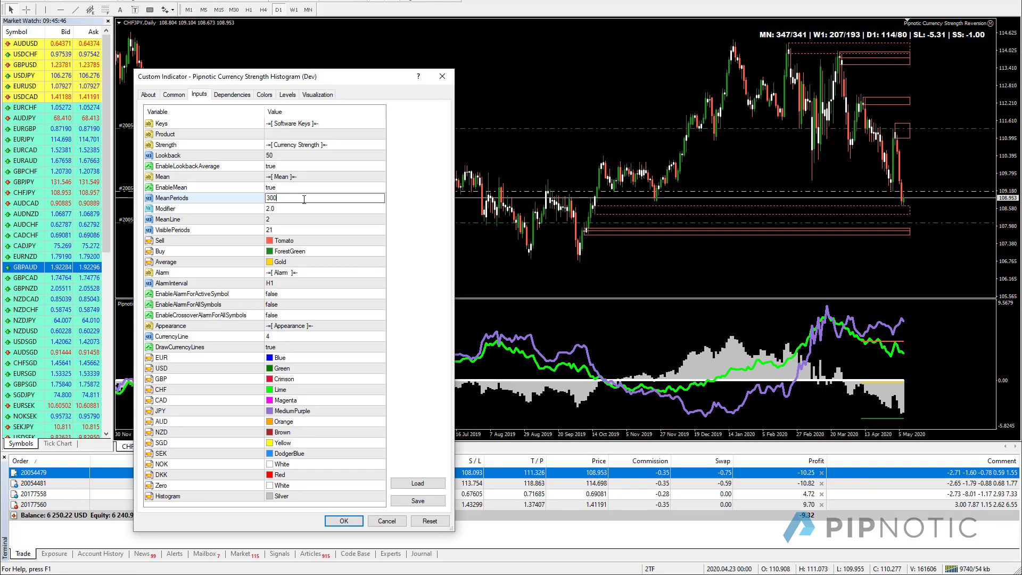
key(Return)
click(372, 522)
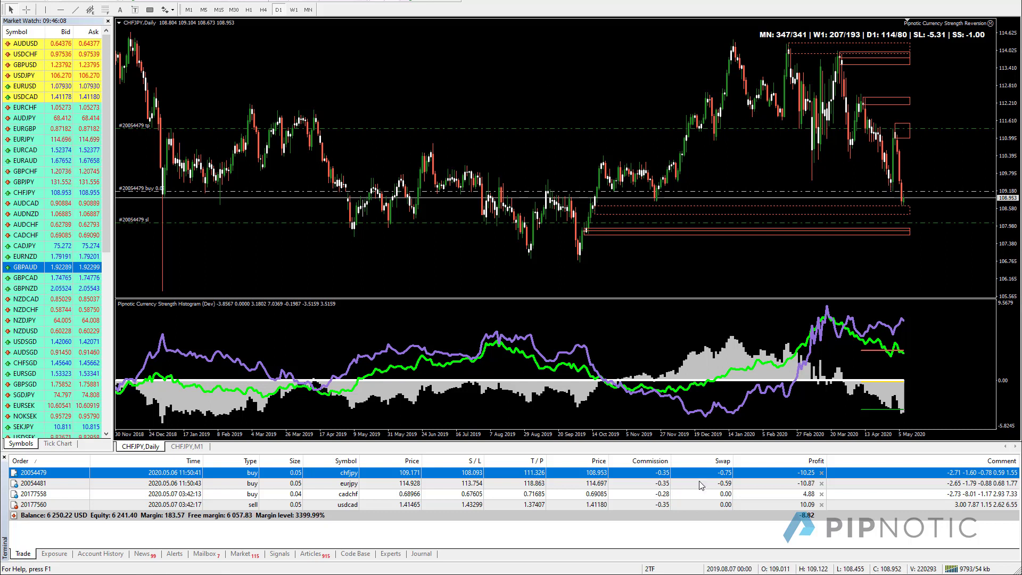
Step: Restore the strength histogram's MeanPeriods to 500 and its Modifier to 2.5 on the daily chart
double_click(721, 361)
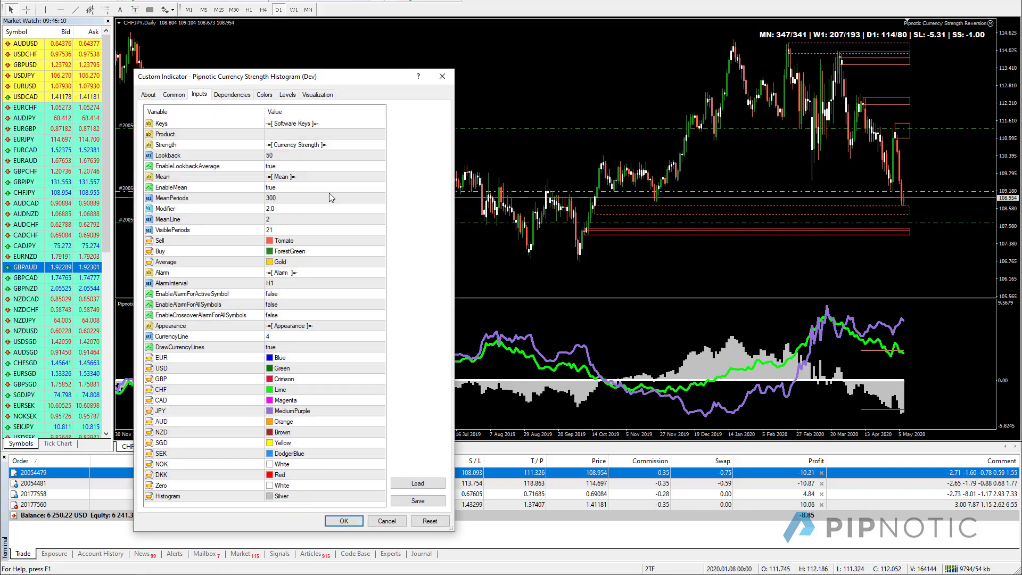
double_click(310, 199)
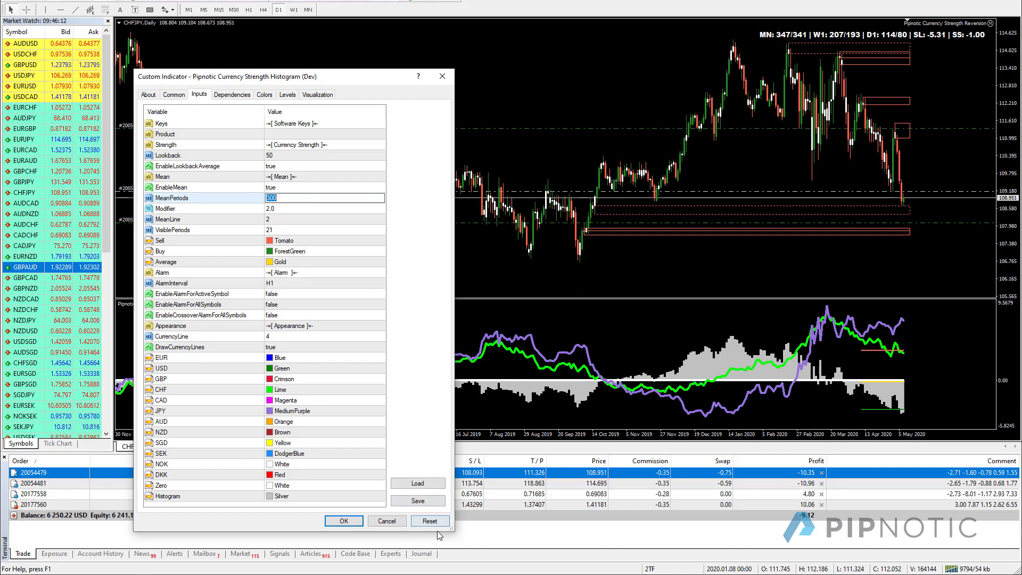
text(500)
key(Return)
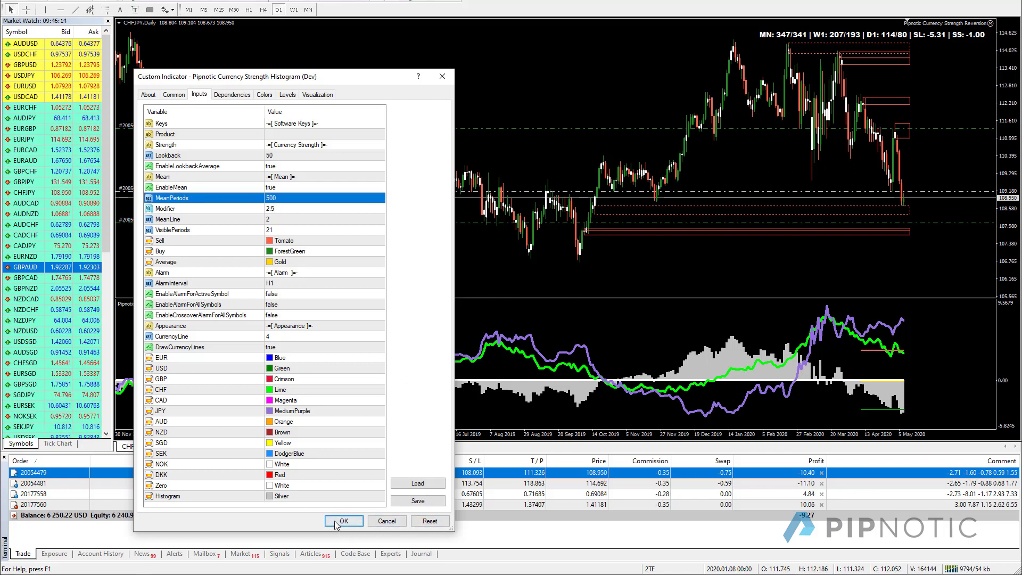
click(337, 522)
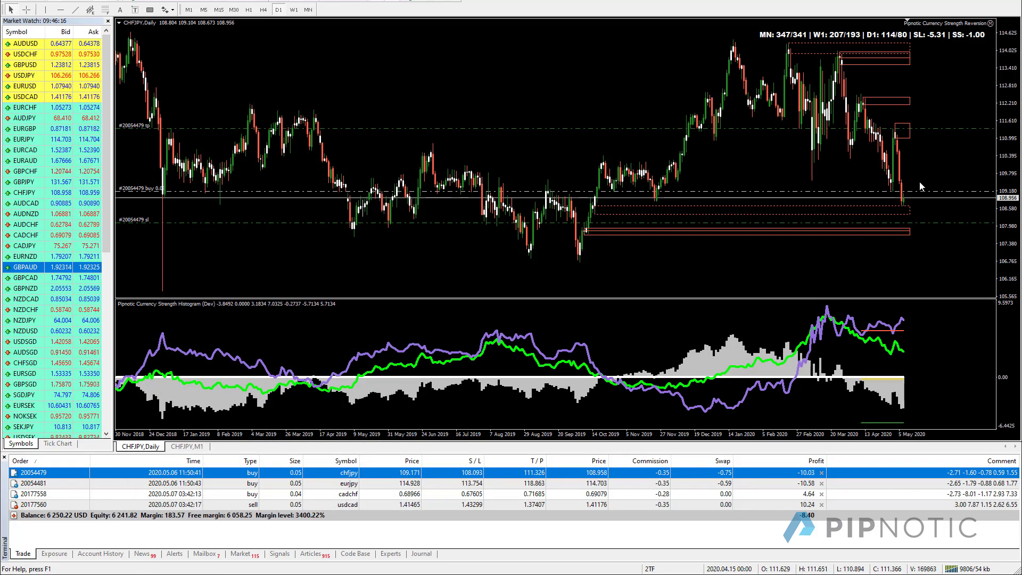
Step: Return CHFJPY to H4 and sketch a falling line under the last two price lows and a rising line under the matching histogram lows
click(263, 9)
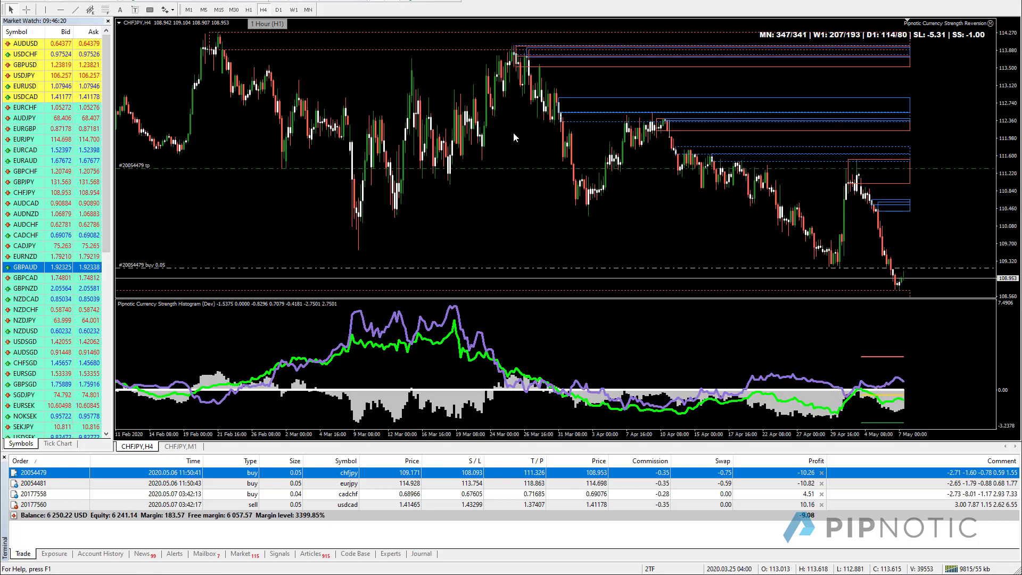
key(plus)
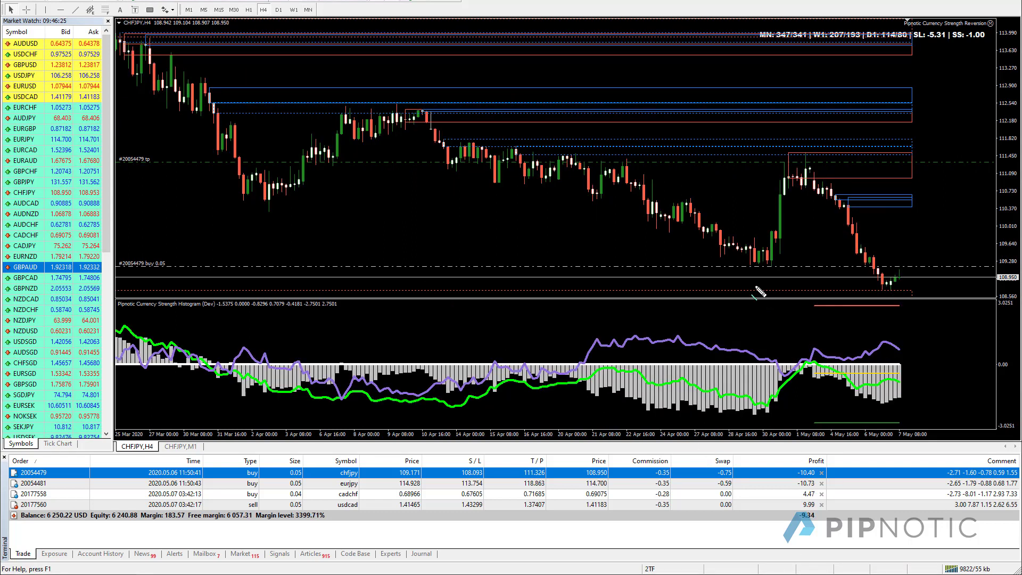
drag(744, 262, 887, 288)
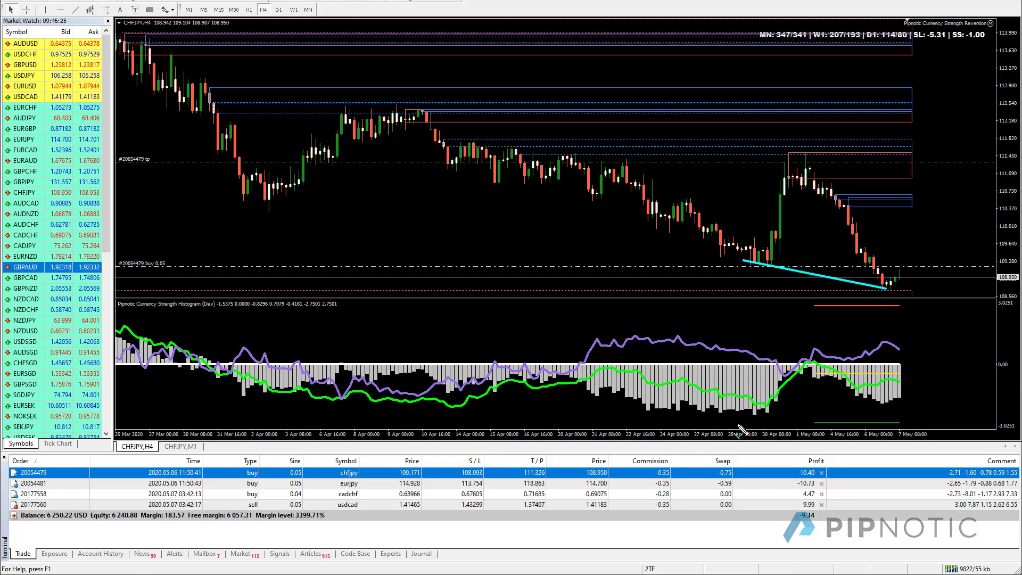
drag(755, 421, 895, 405)
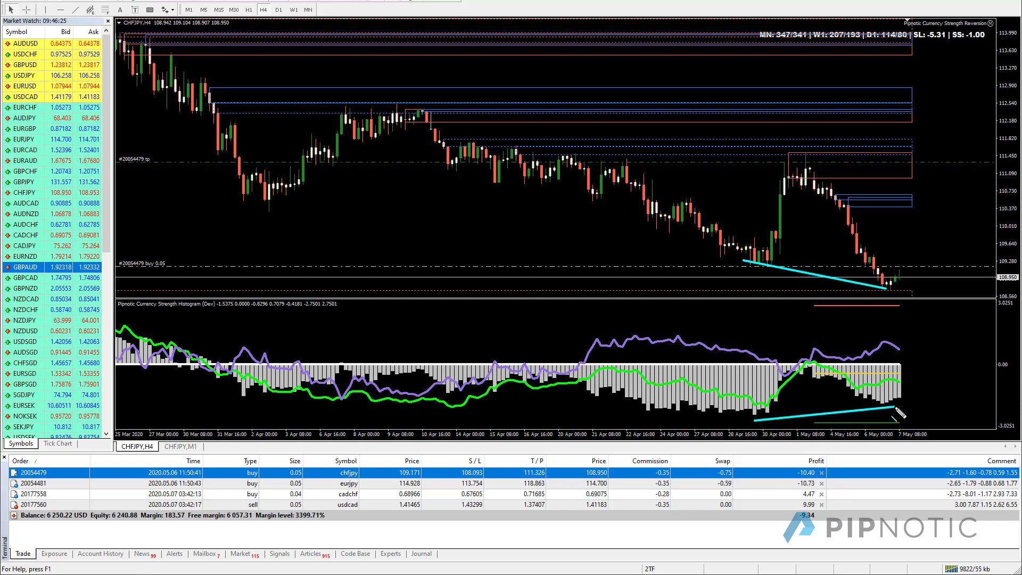
drag(793, 327, 762, 424)
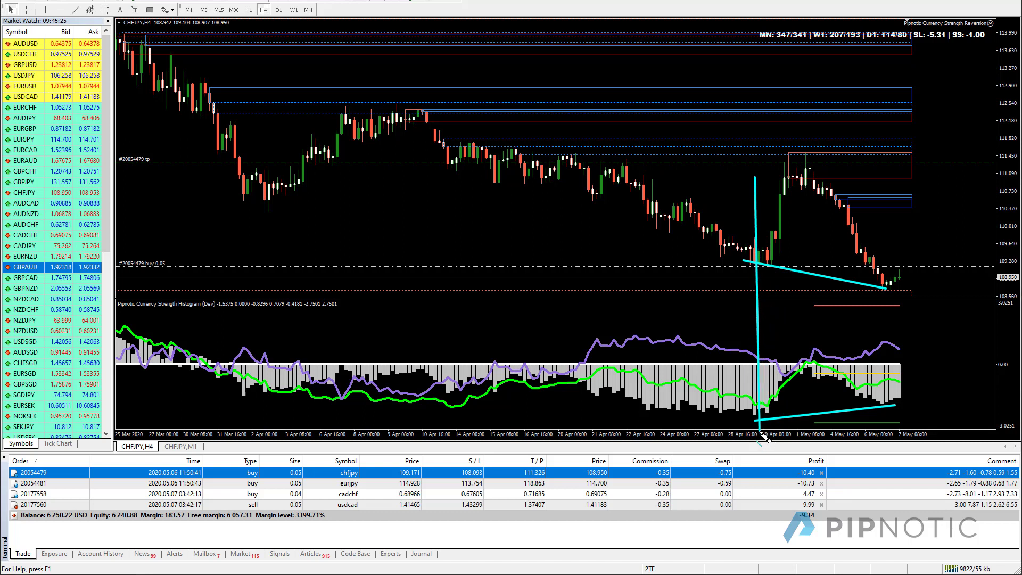
drag(893, 219, 904, 417)
key(ctrl+z)
key(ctrl+z)
Step: Draw temporary vertical lines through the two CHFJPY price and histogram lows, sketch an upward stroke beside the latest candles, and clear the annotations
mouse_move(748, 182)
mouse_down()
mouse_move(769, 298)
mouse_move(738, 417)
mouse_move(751, 433)
mouse_up()
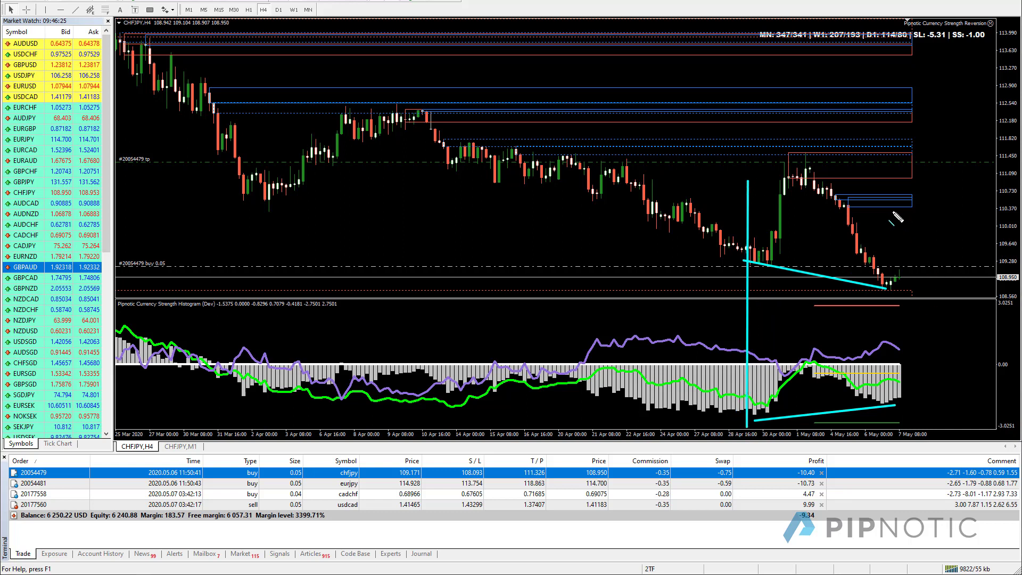
drag(887, 213, 885, 435)
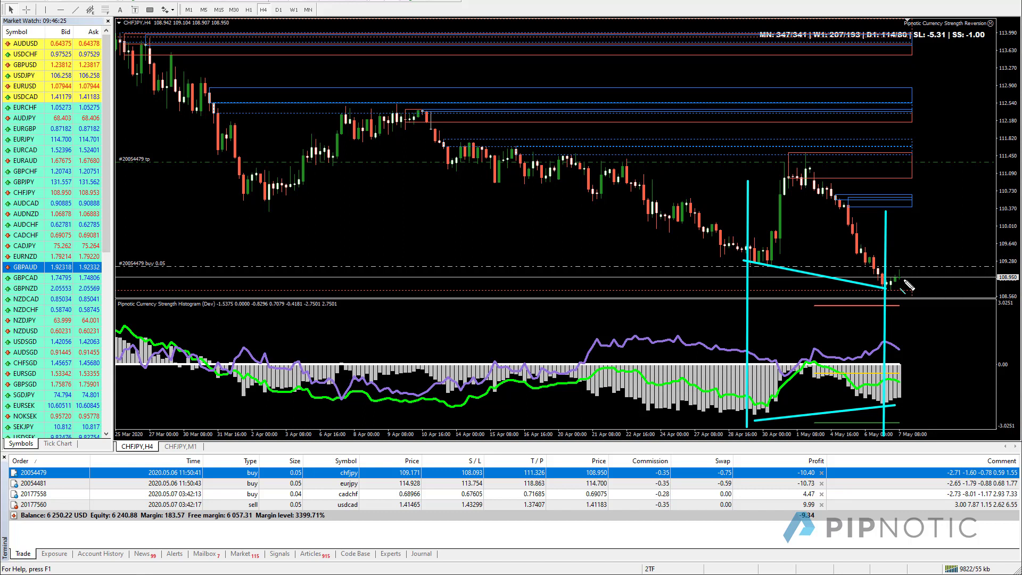
drag(921, 249, 955, 175)
key(Escape)
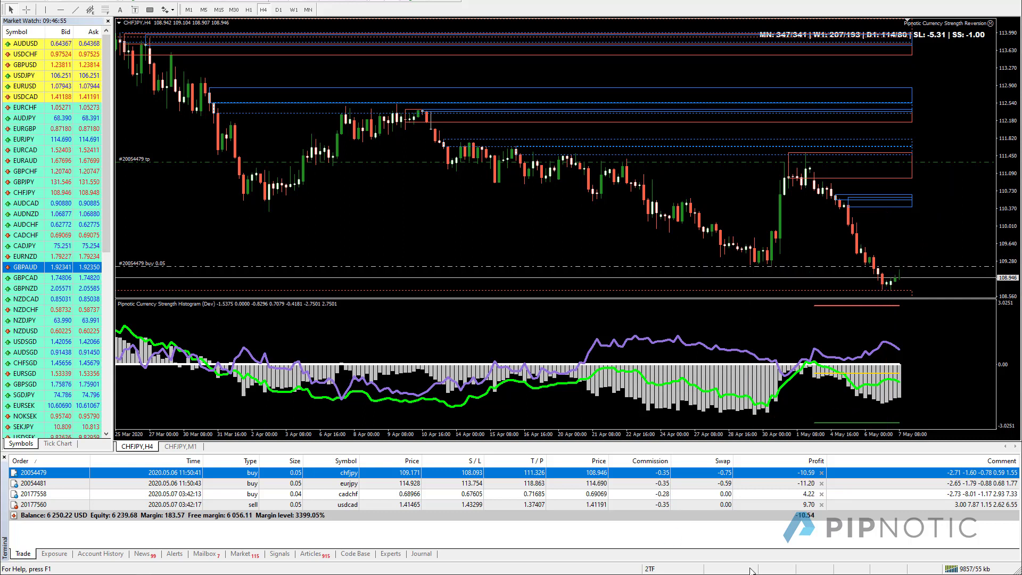
Step: Load USDCAD from the list of open trades and view it on M1, switching the chart to M5 to finish
click(733, 506)
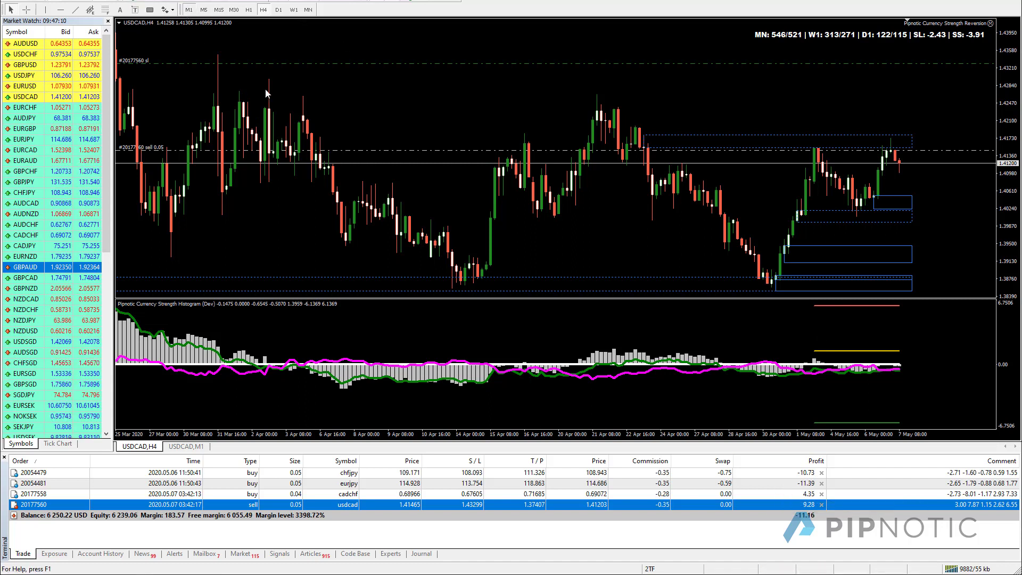
key(Return)
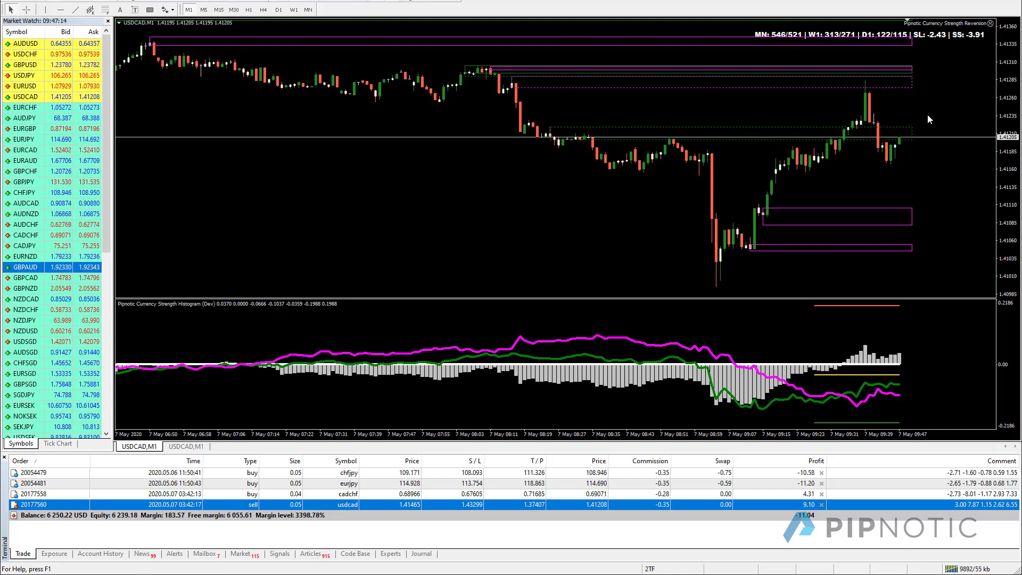
drag(1003, 86, 878, 62)
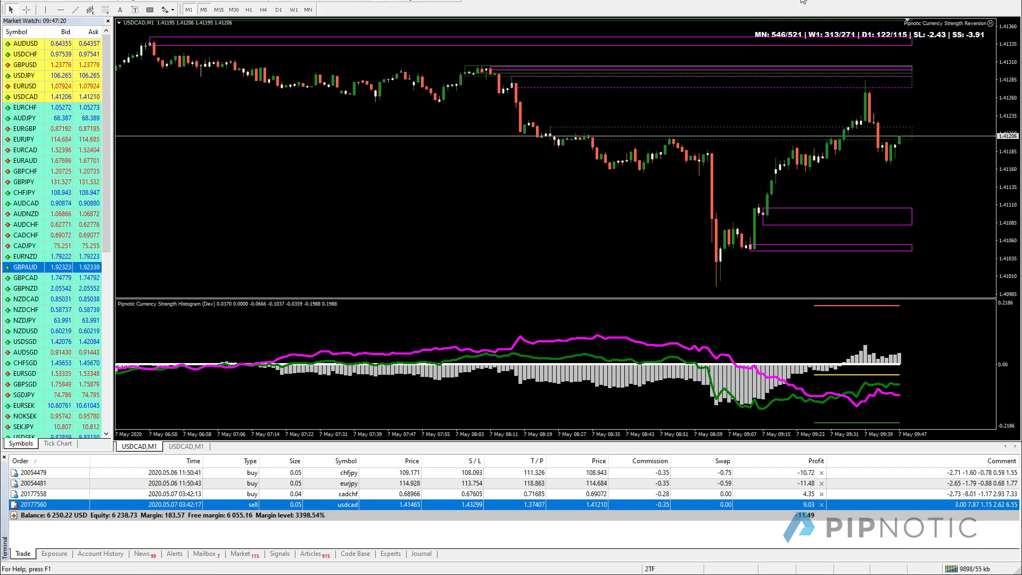
click(203, 10)
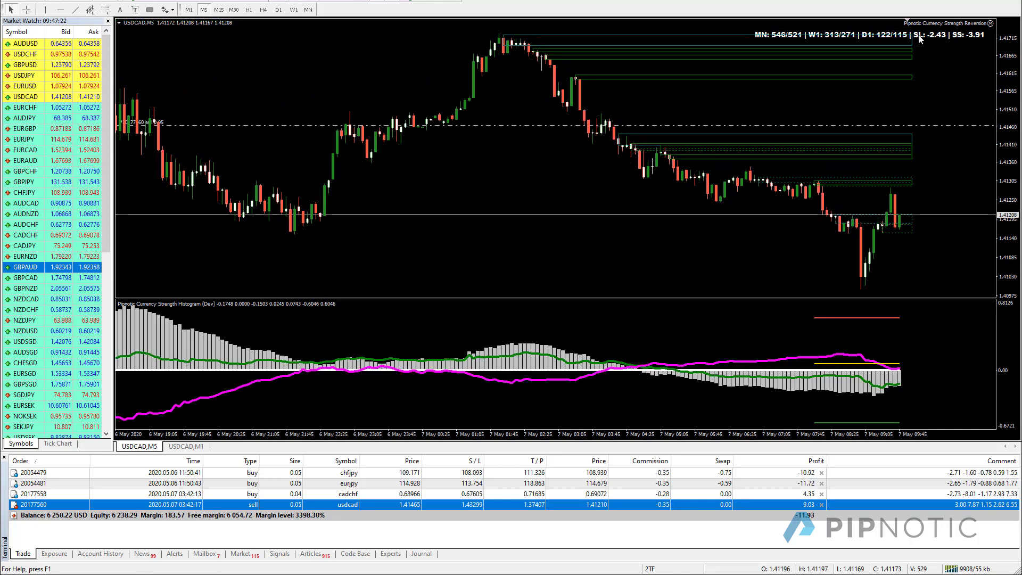
Step: Hide the open trades list to enlarge the USDCAD M5 chart and inspect the yellow average line over the latest histogram bars
click(104, 1)
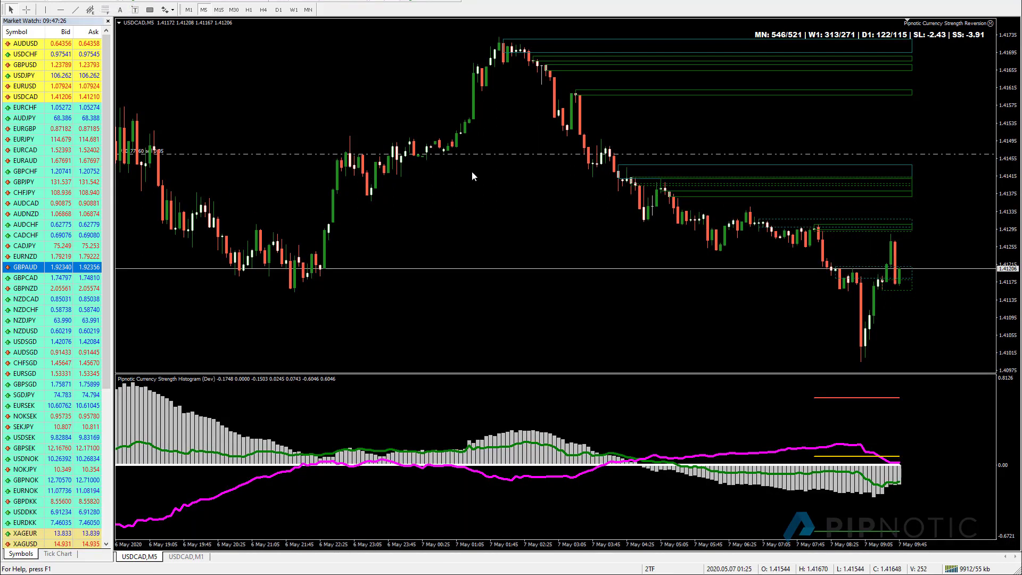
mouse_move(775, 476)
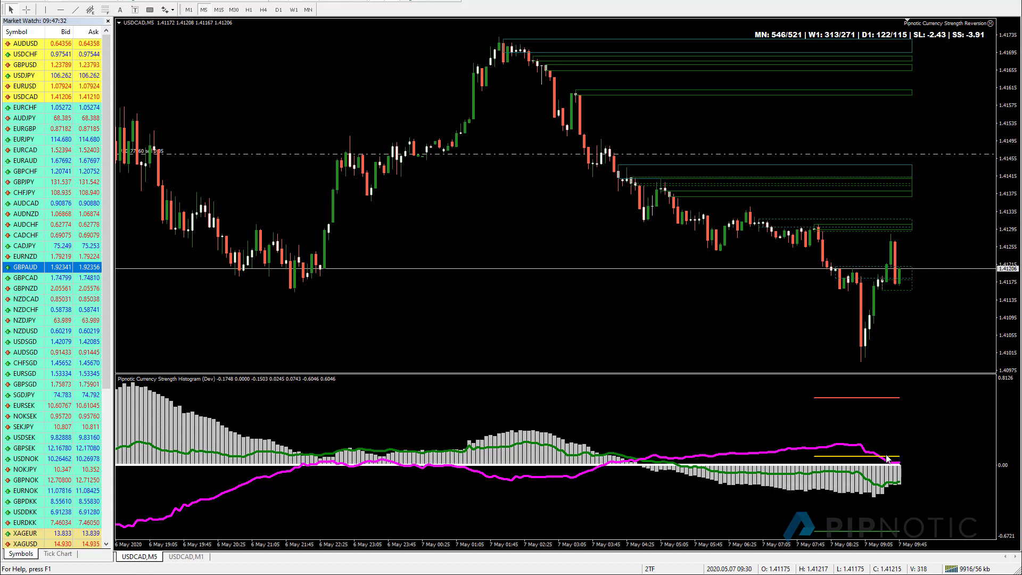
mouse_move(887, 459)
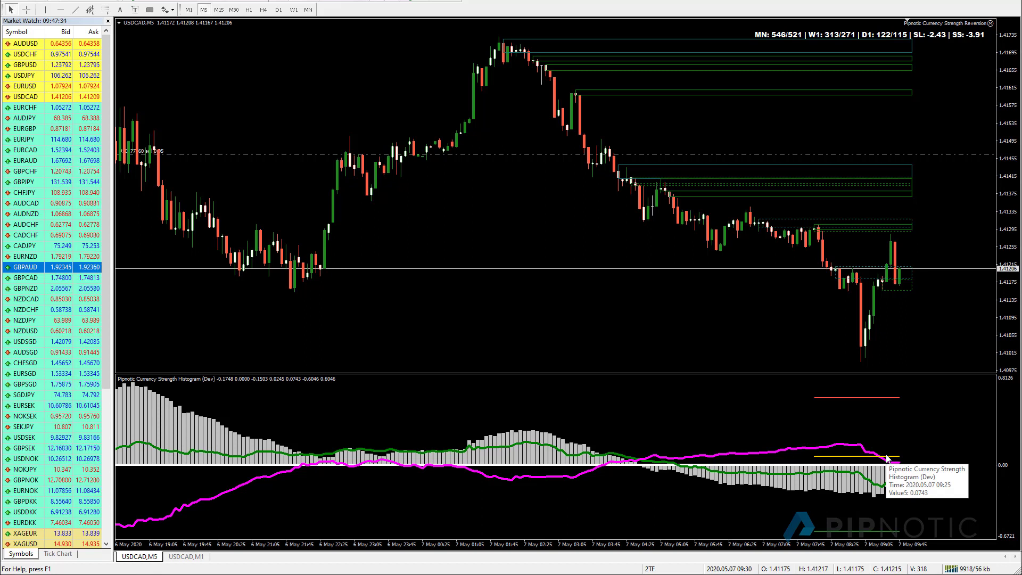